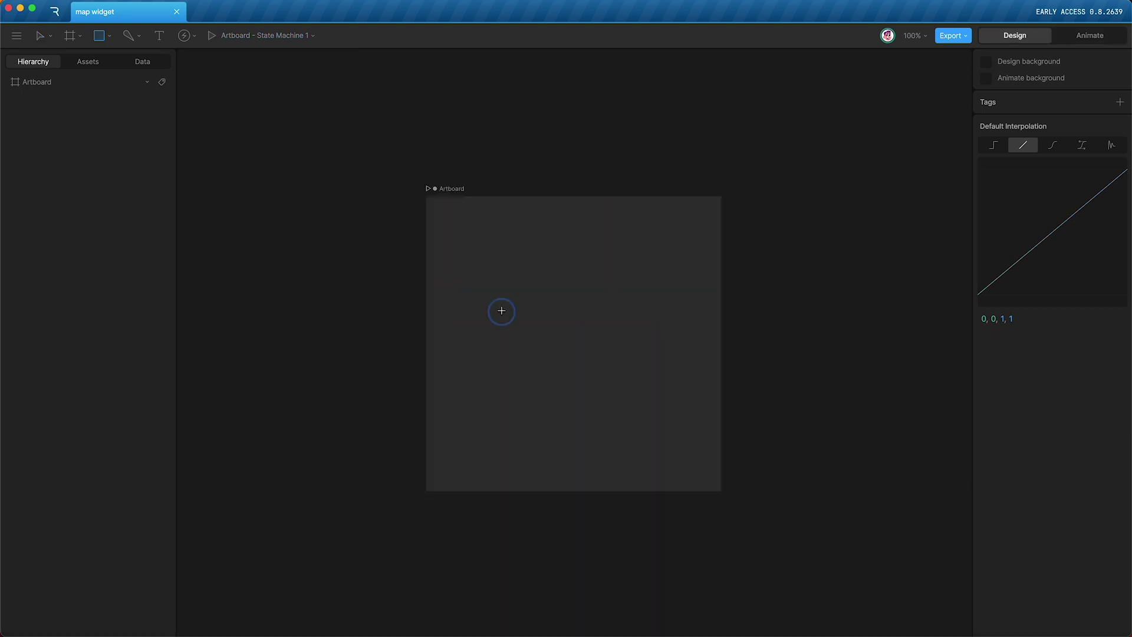
Step: Draw a 310 × 275 grey rectangle with its corner radius set to 40
mouse_move(505, 312)
mouse_down()
mouse_move(630, 377)
mouse_move(689, 475)
mouse_move(623, 434)
mouse_move(621, 406)
mouse_up()
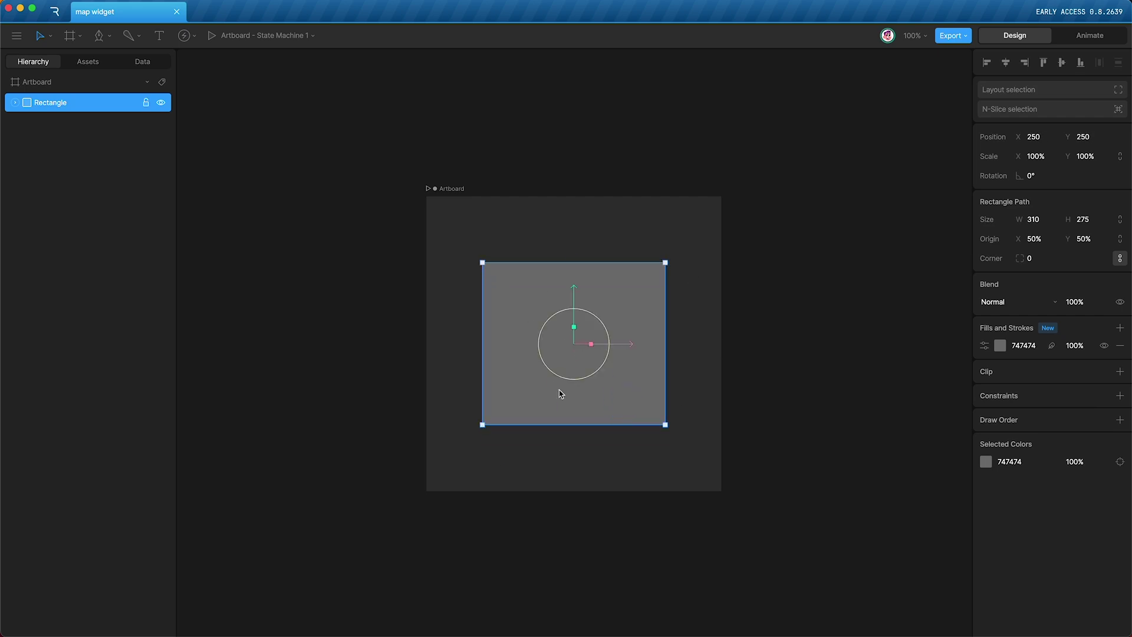
click(1031, 258)
key(shift+Up)
key(shift+Down)
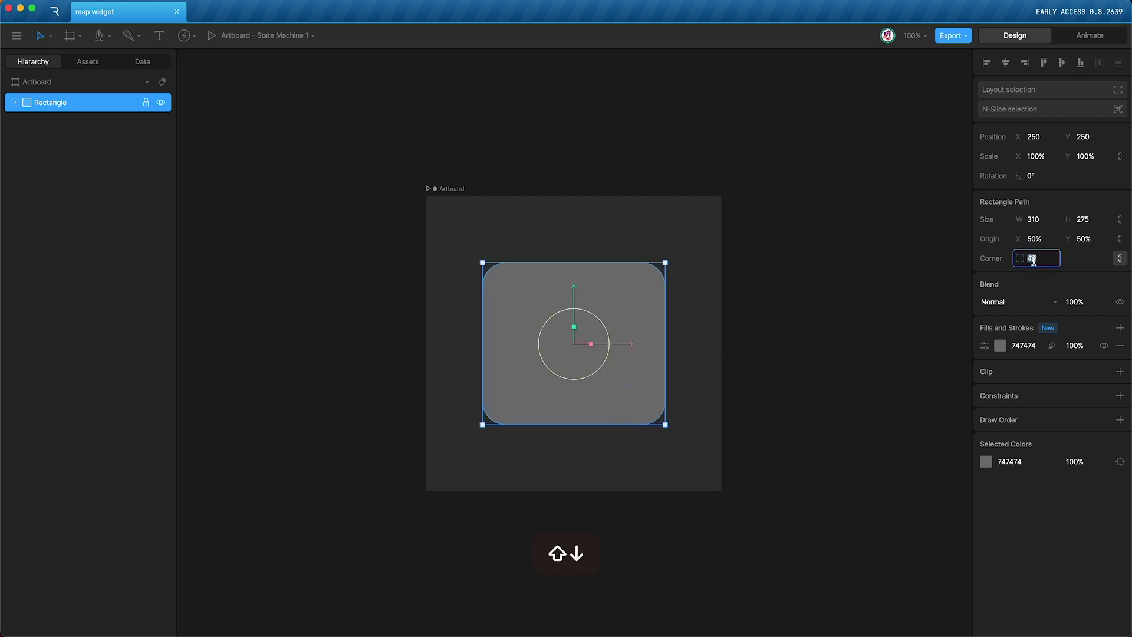
click(363, 230)
Step: Draw a wide 372 × 78 bar across the card's top and fill it white (FFFFFF)
click(100, 36)
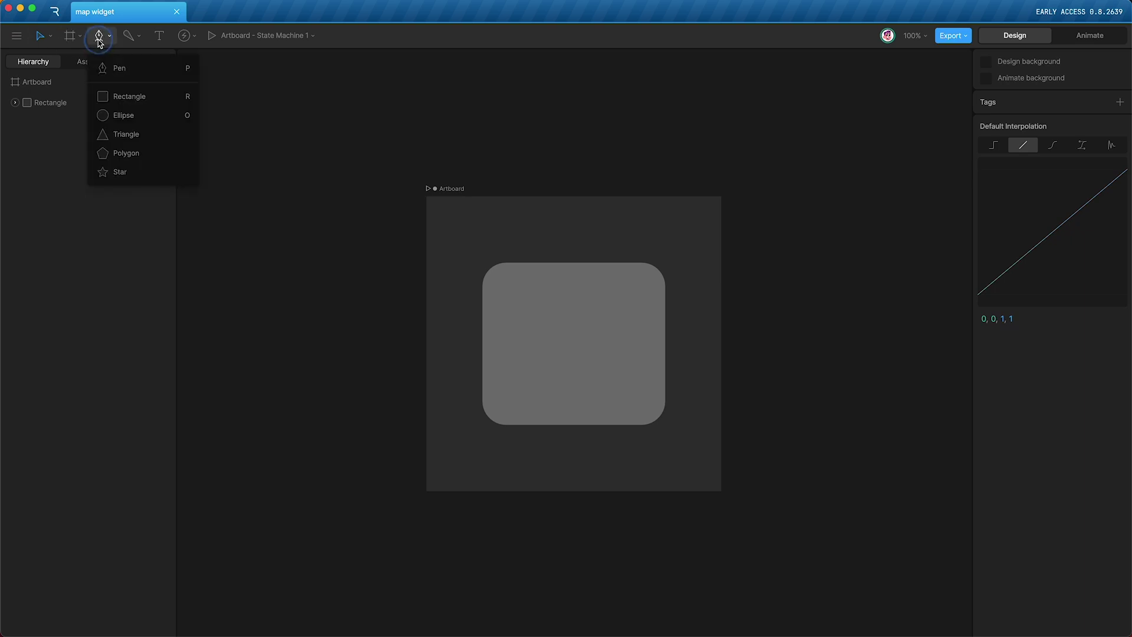
click(129, 94)
drag(463, 254, 682, 301)
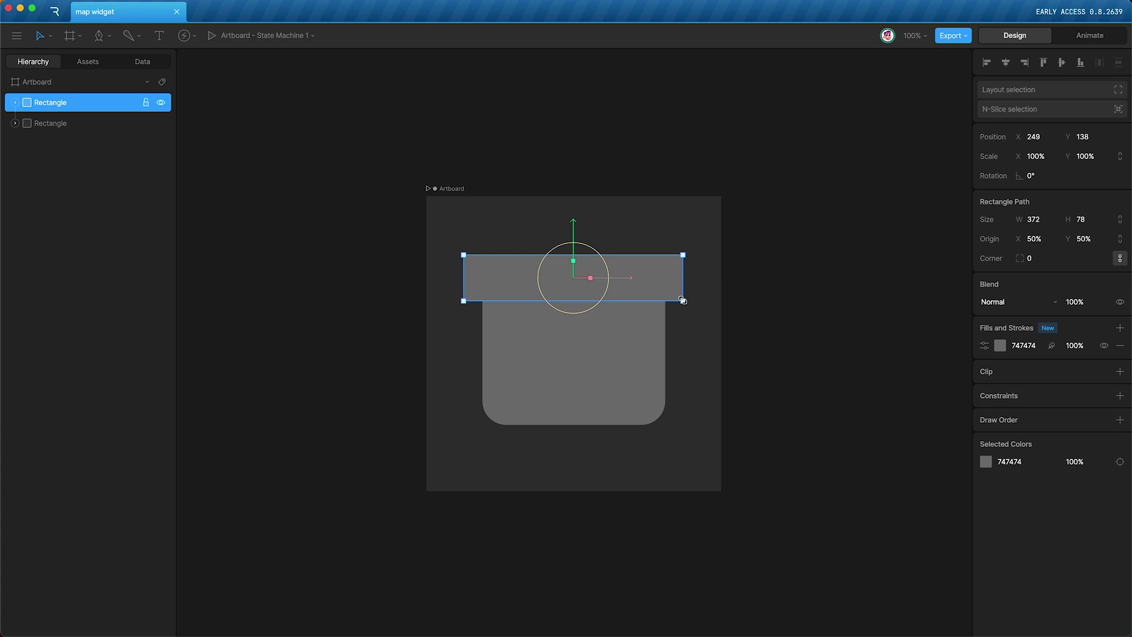
click(1000, 346)
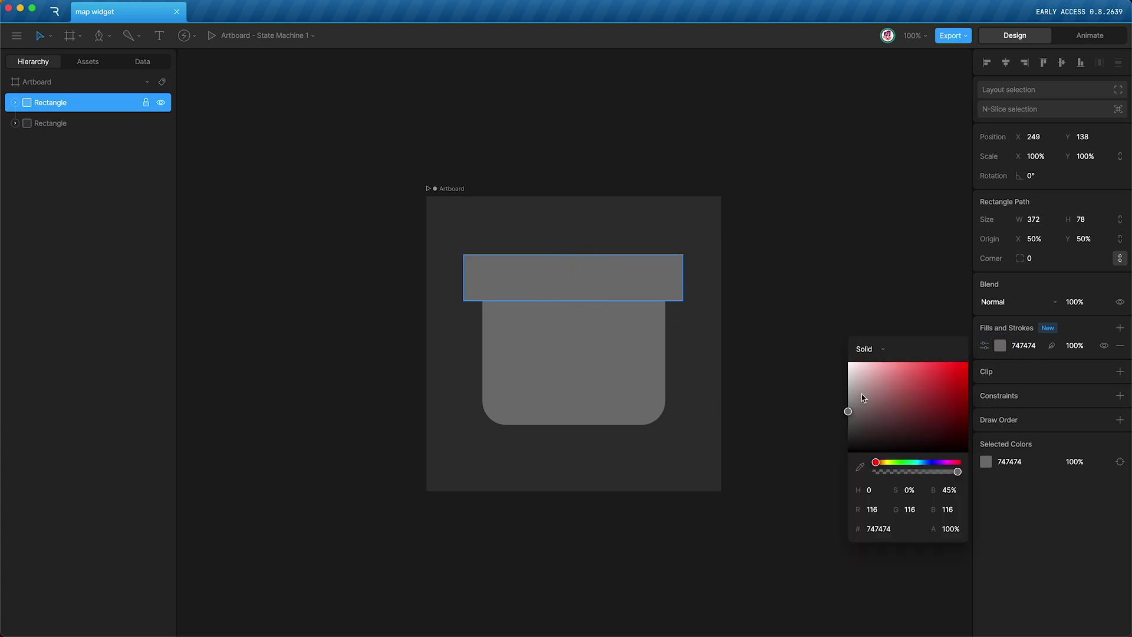
drag(861, 394, 723, 255)
click(637, 280)
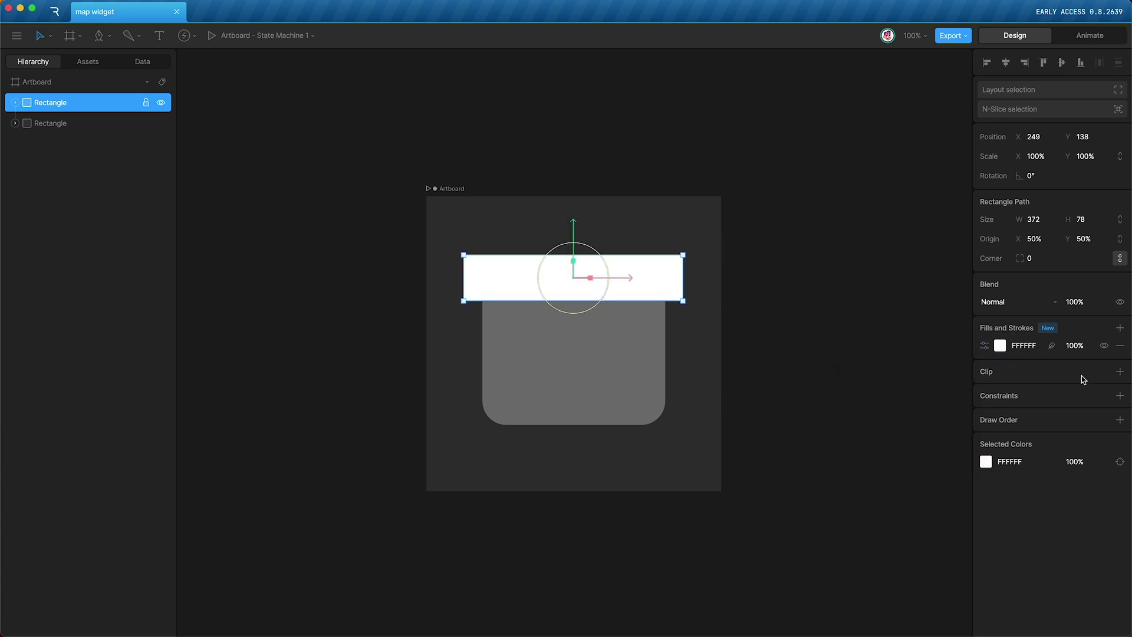
Step: Clip the bar to the rounded card, name it 'header', and begin renaming the card layer
click(1118, 371)
click(57, 125)
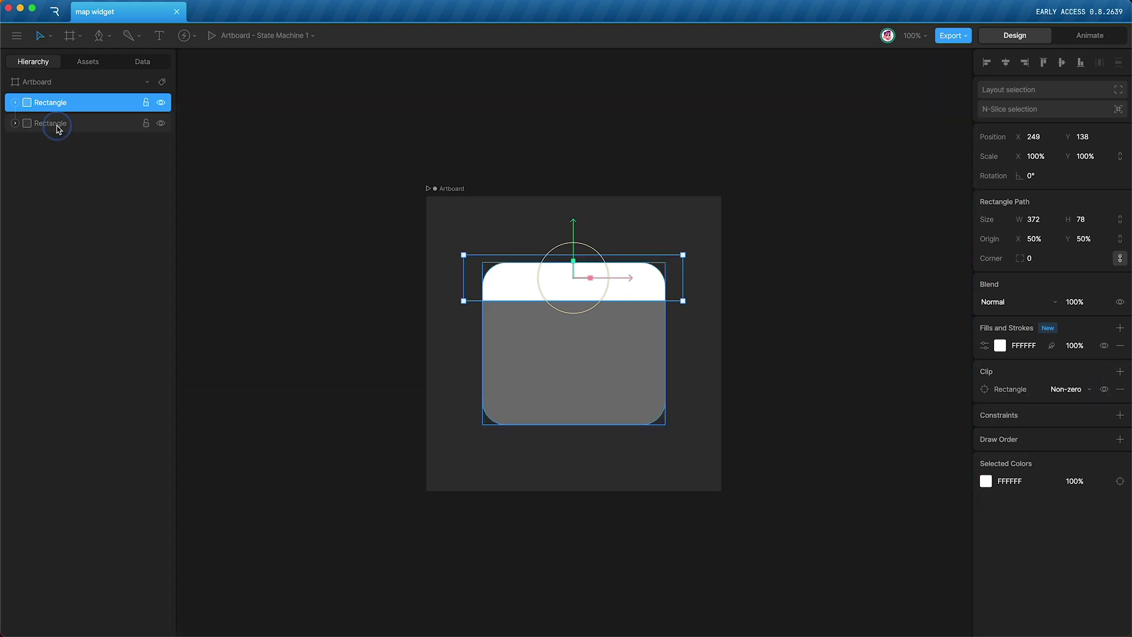
double_click(36, 102)
text(heade)
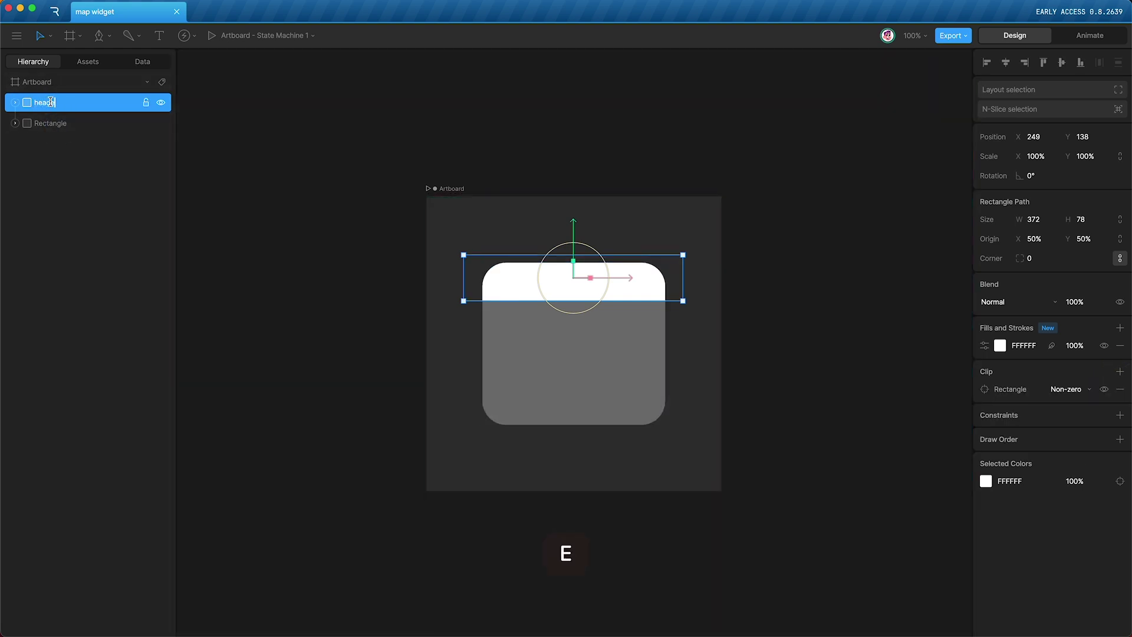
text(r)
key(Return)
double_click(53, 124)
Step: Name the card layer 'map shape' and give the header a second, solid black (000000) fill beneath the white one
text(m)
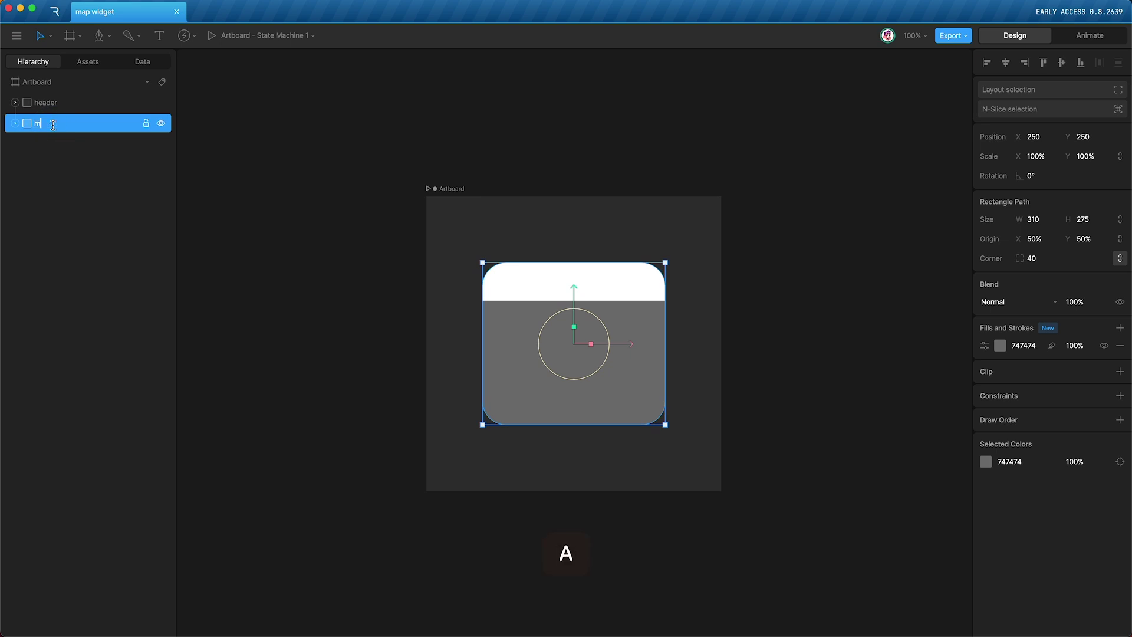
text(ap shape)
click(75, 102)
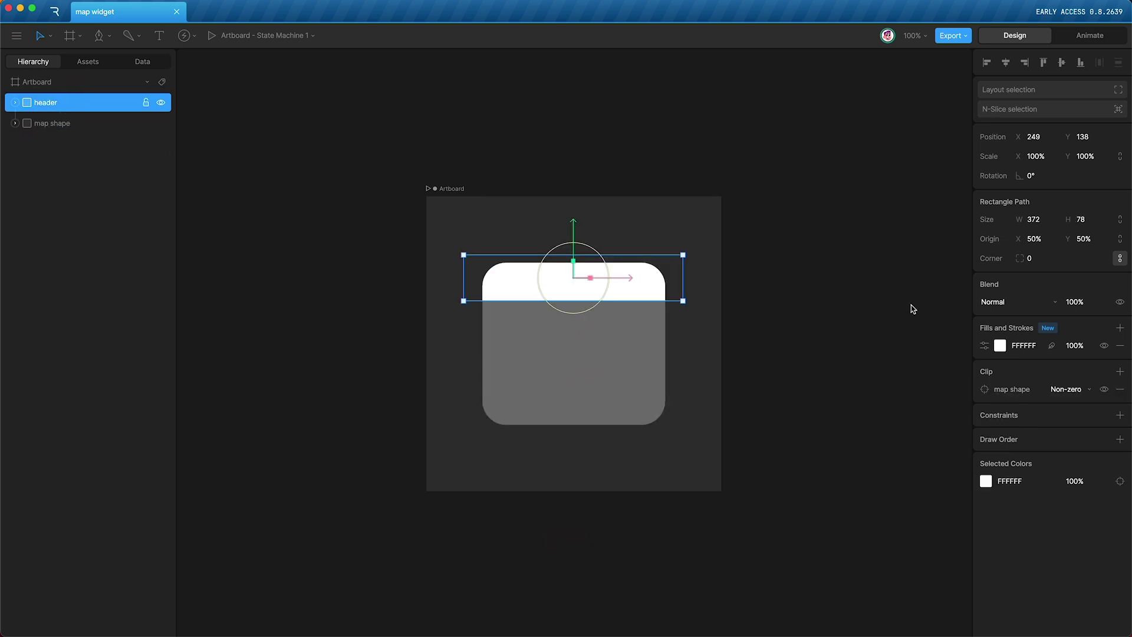
click(1120, 328)
click(1073, 357)
drag(1000, 365, 1008, 341)
click(1000, 365)
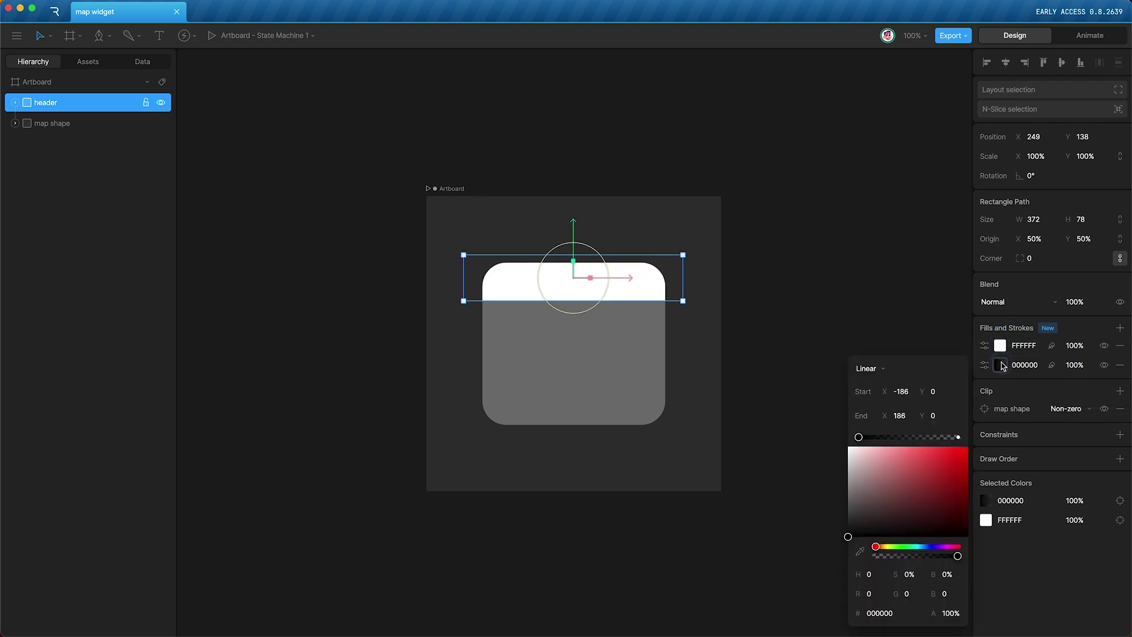
click(863, 368)
click(863, 368)
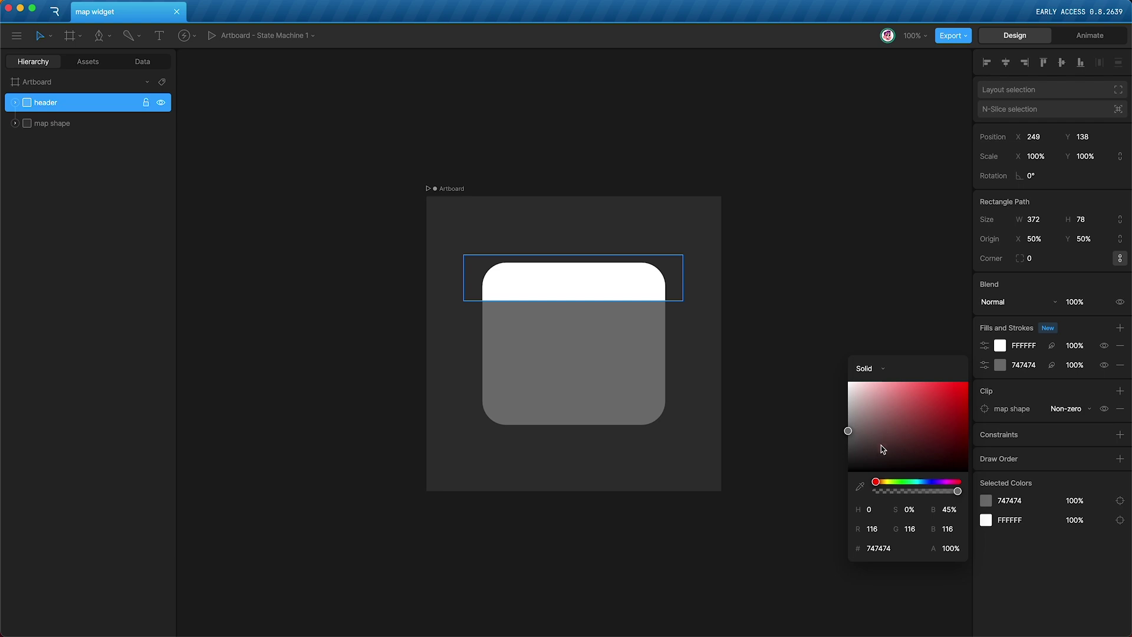
drag(882, 449, 793, 505)
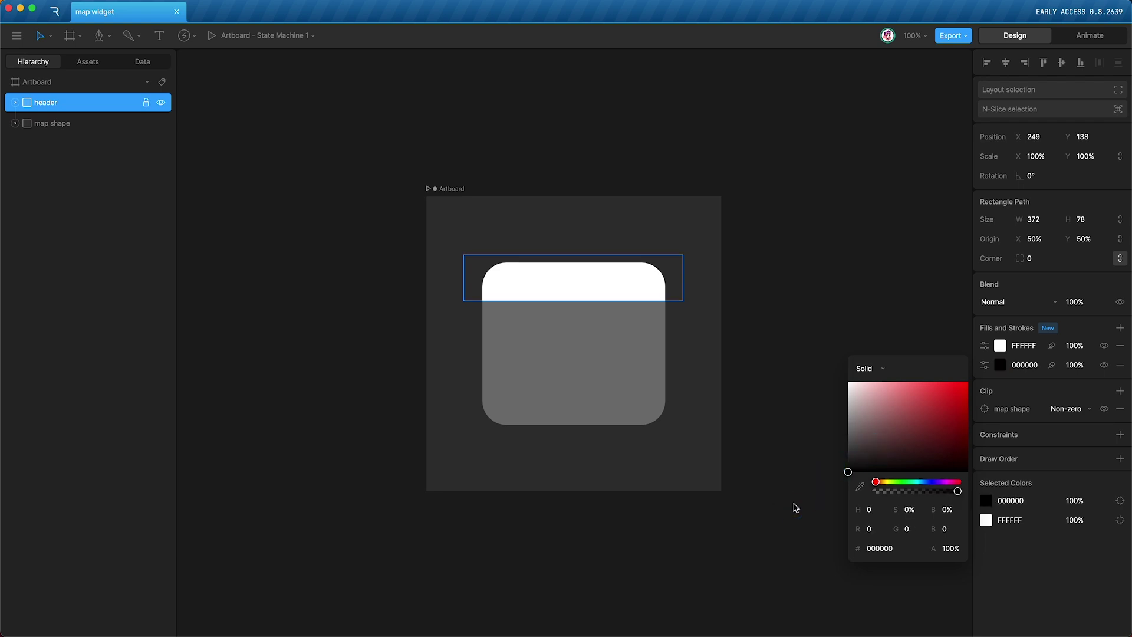
Step: Feather the black fill with amount 12 and Y offset 0, accepting the Clockwise notice
click(1052, 366)
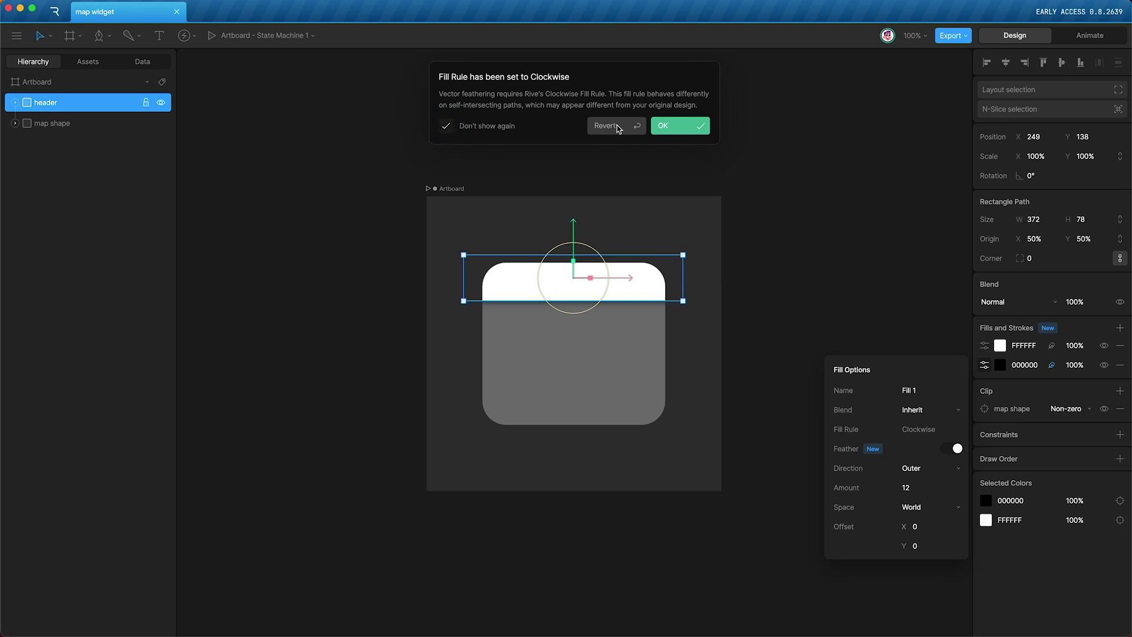
click(681, 125)
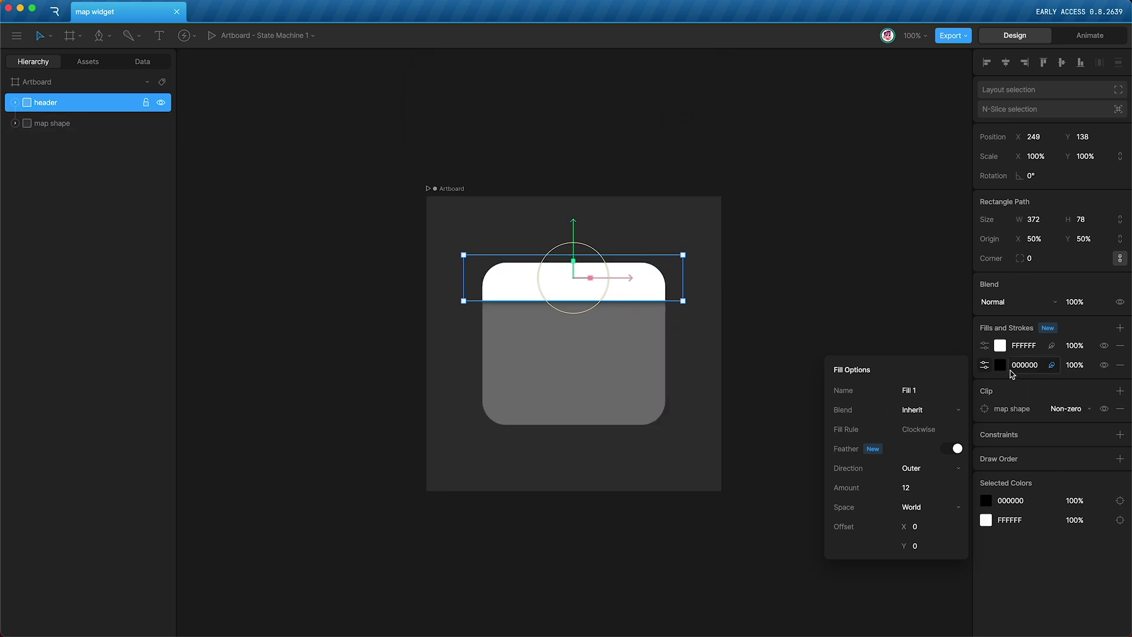
click(923, 495)
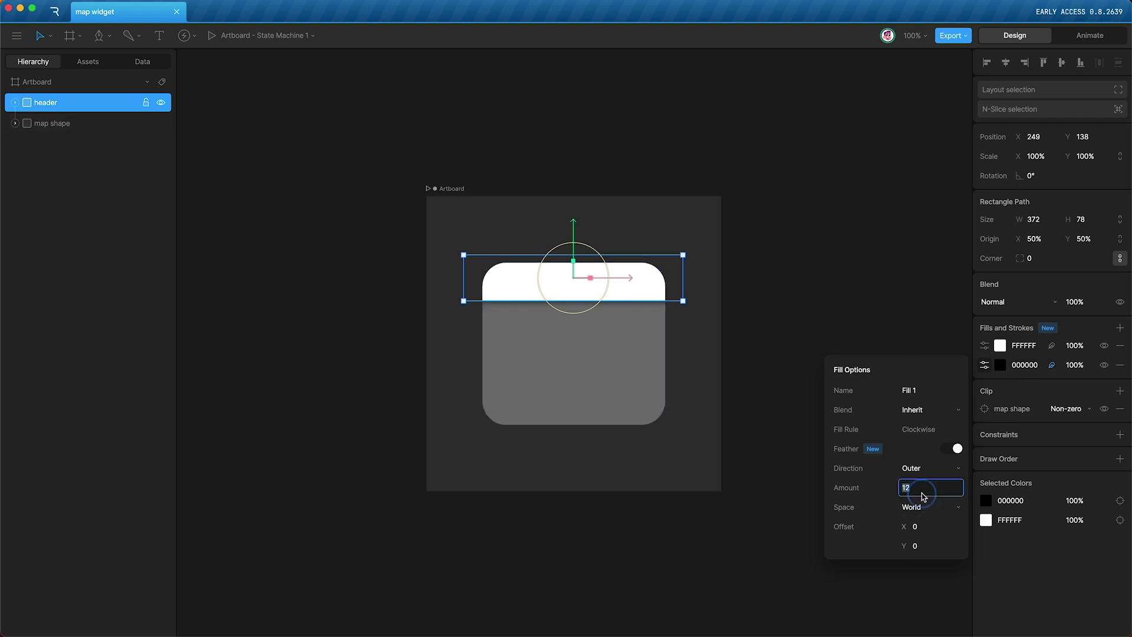
key(shift+Up)
key(shift+Up)
key(shift+Down)
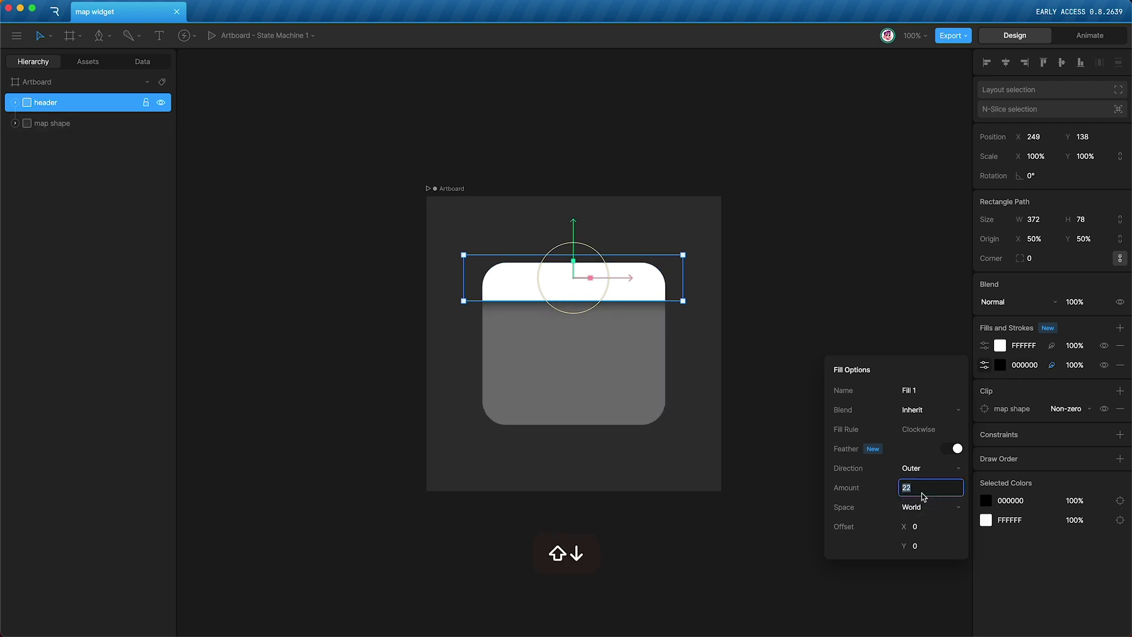
key(shift+Down)
key(shift+Down)
key(shift+Up)
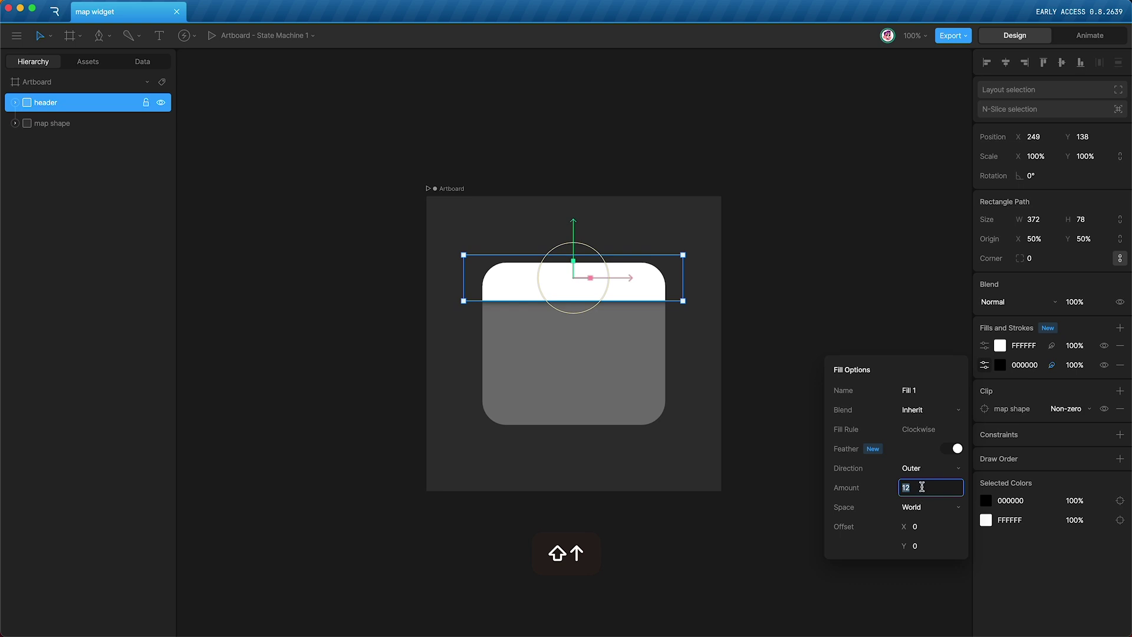
key(Return)
click(921, 545)
key(shift+Up)
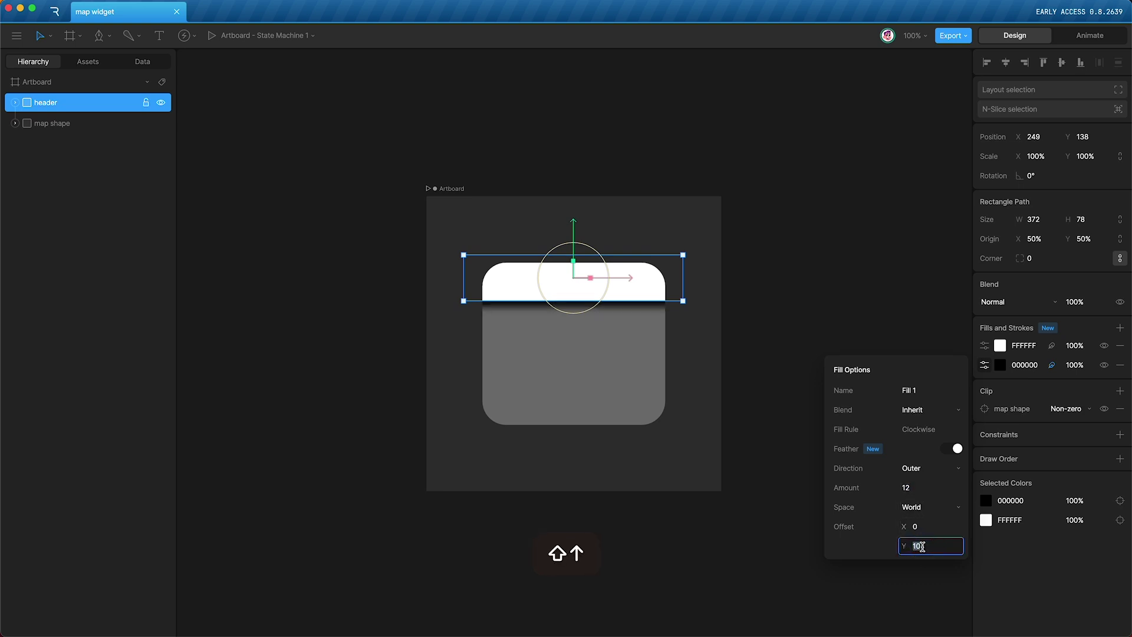
key(shift+Up)
key(shift+Up)
key(shift+Down)
key(shift+Down)
key(shift+Down)
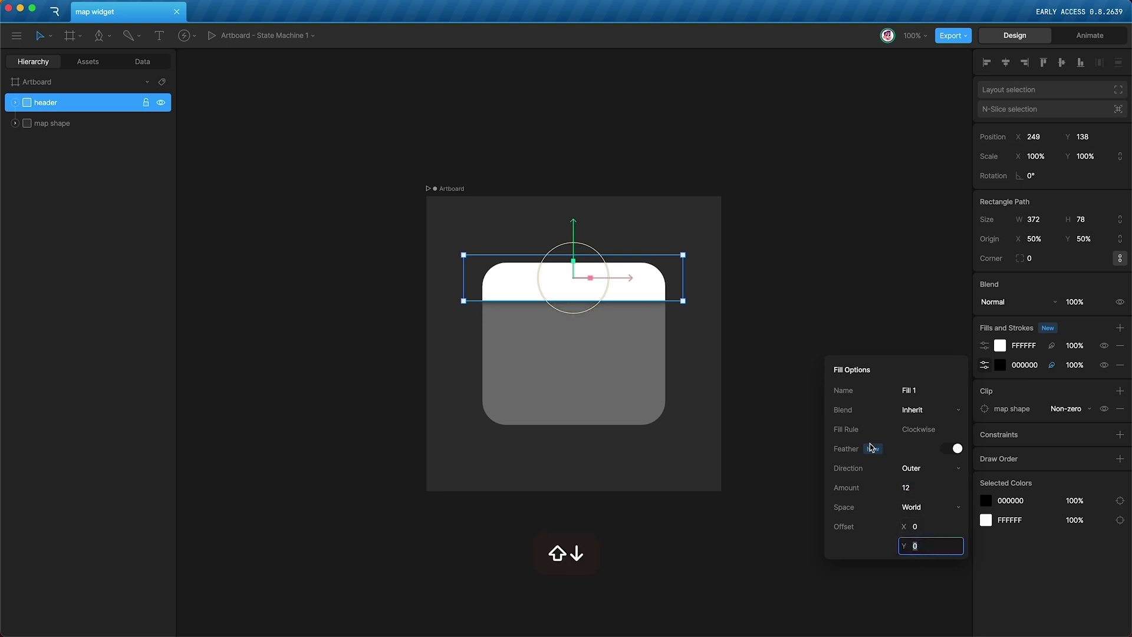
click(688, 457)
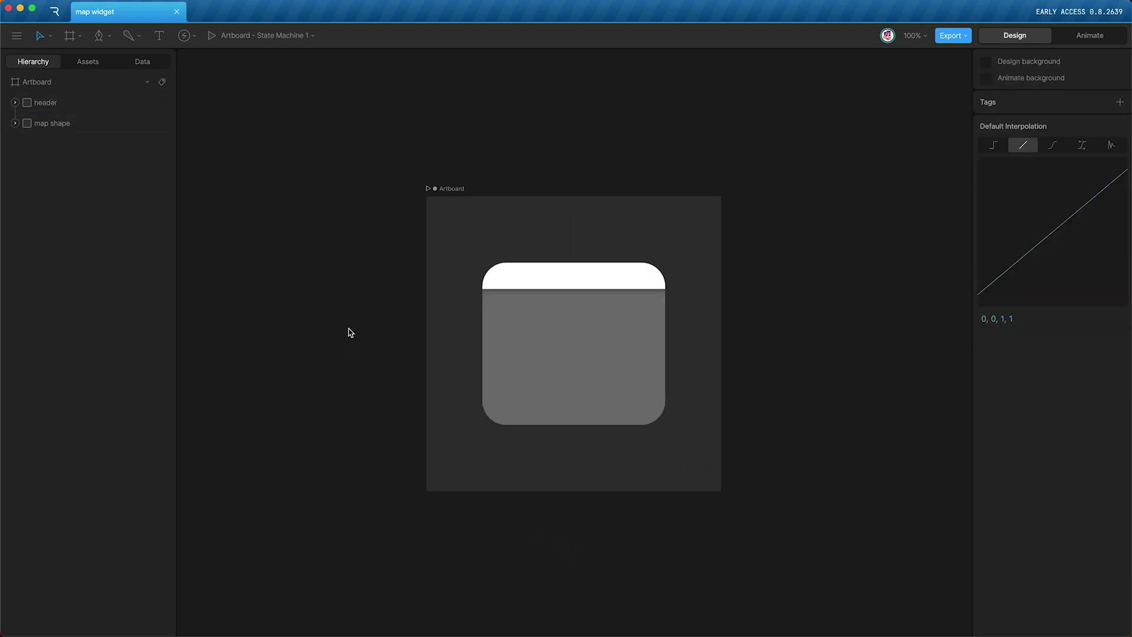
Step: Add bold 'where am i?' text with a 50% origin, centred on the header at X 250
click(160, 34)
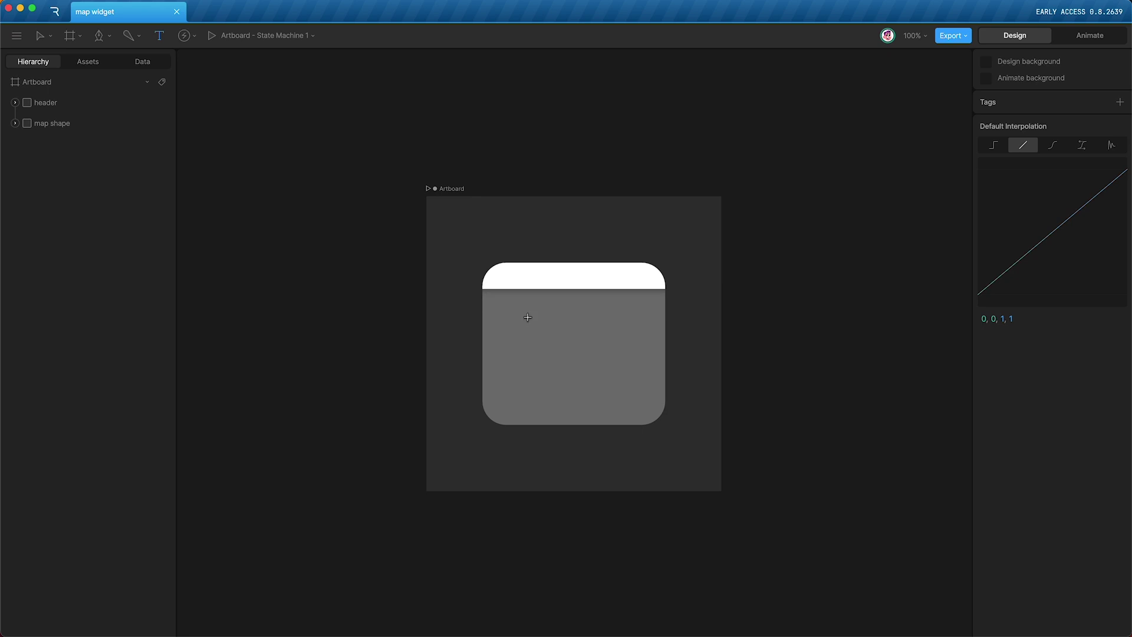
click(548, 268)
text(where am i?)
key(Return)
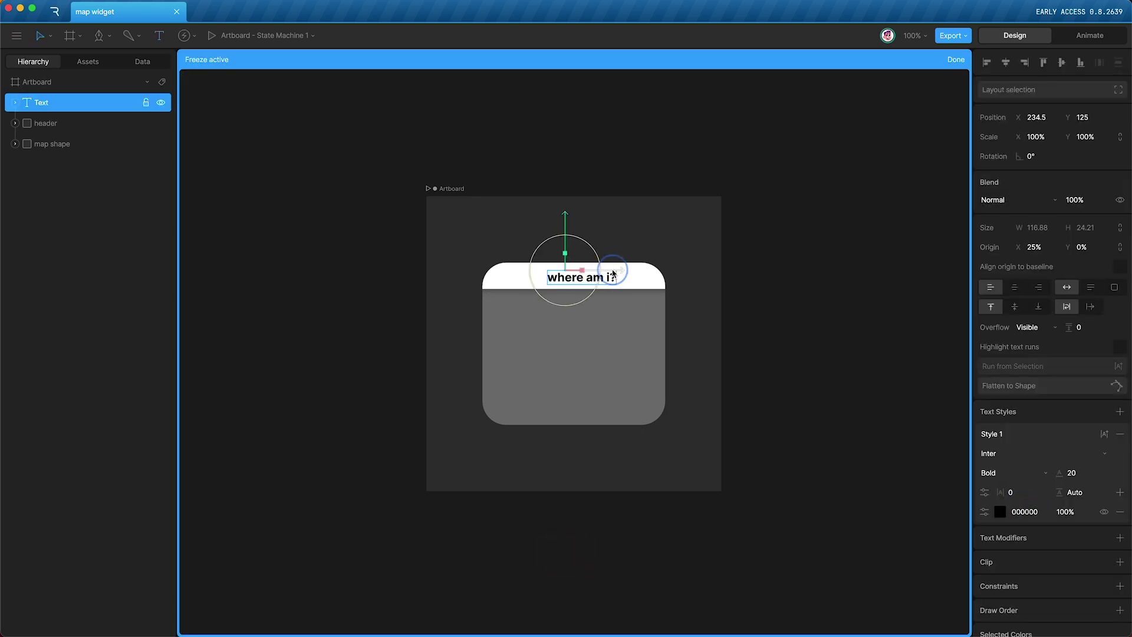
drag(554, 253, 585, 235)
key(y)
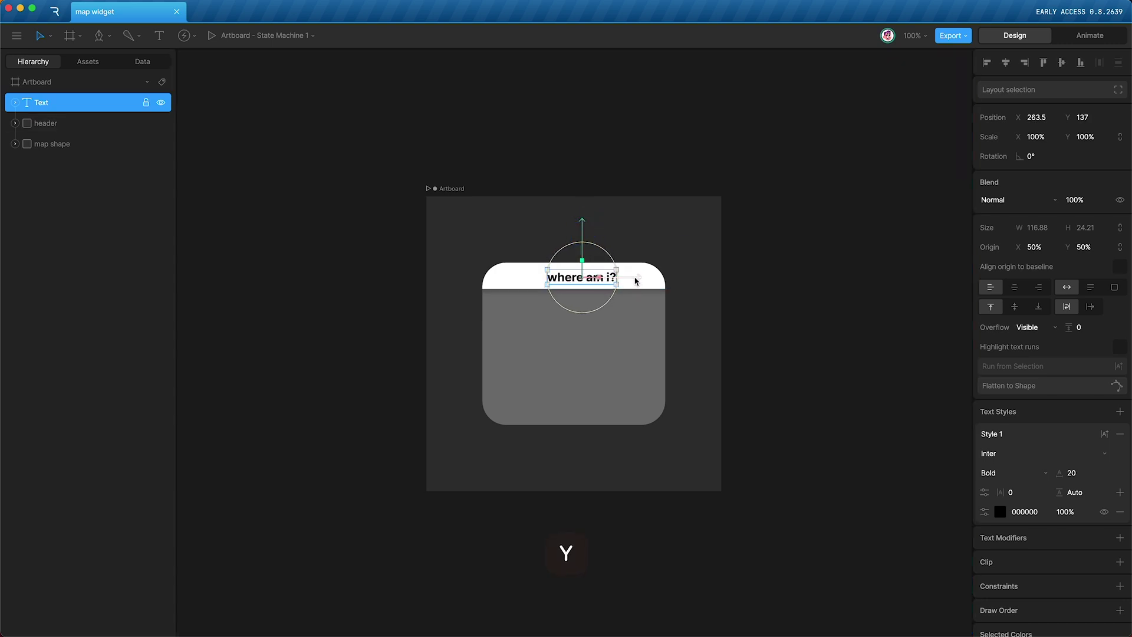
drag(635, 281, 626, 281)
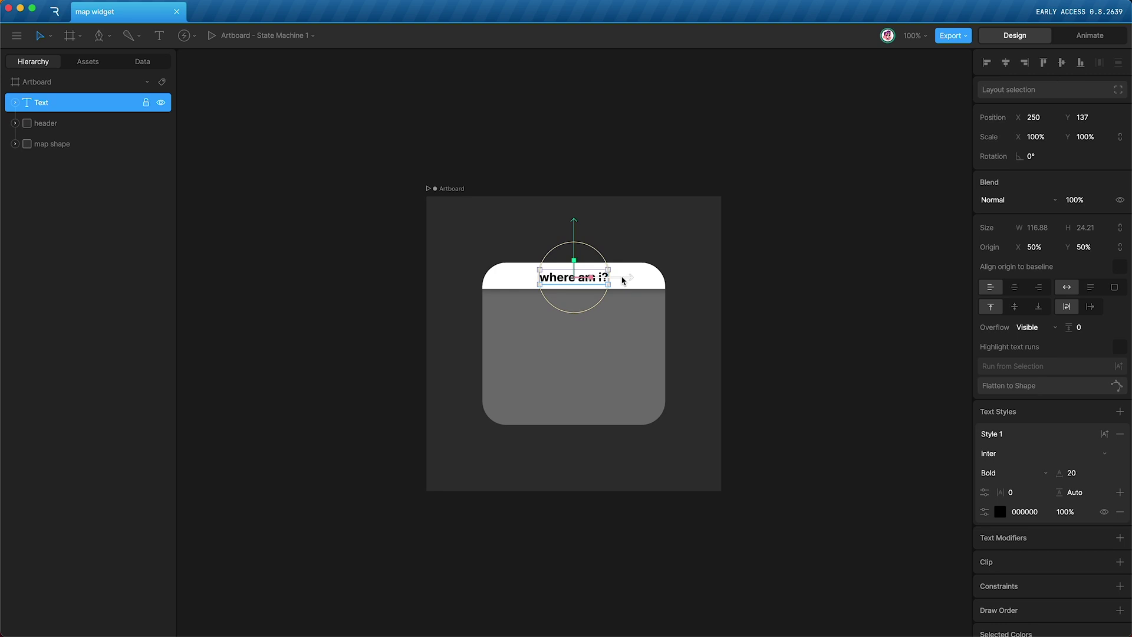
drag(573, 233, 573, 231)
key(Escape)
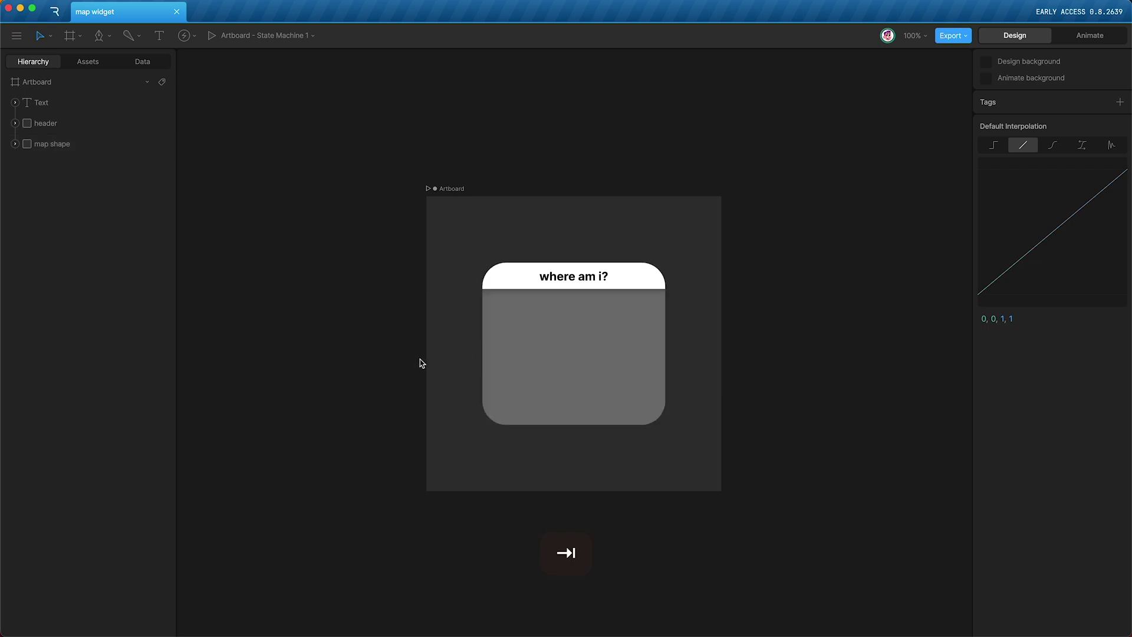
Step: In animation mode, name the first timeline 'small' and add a second timeline named 'big'
key(Tab)
double_click(37, 512)
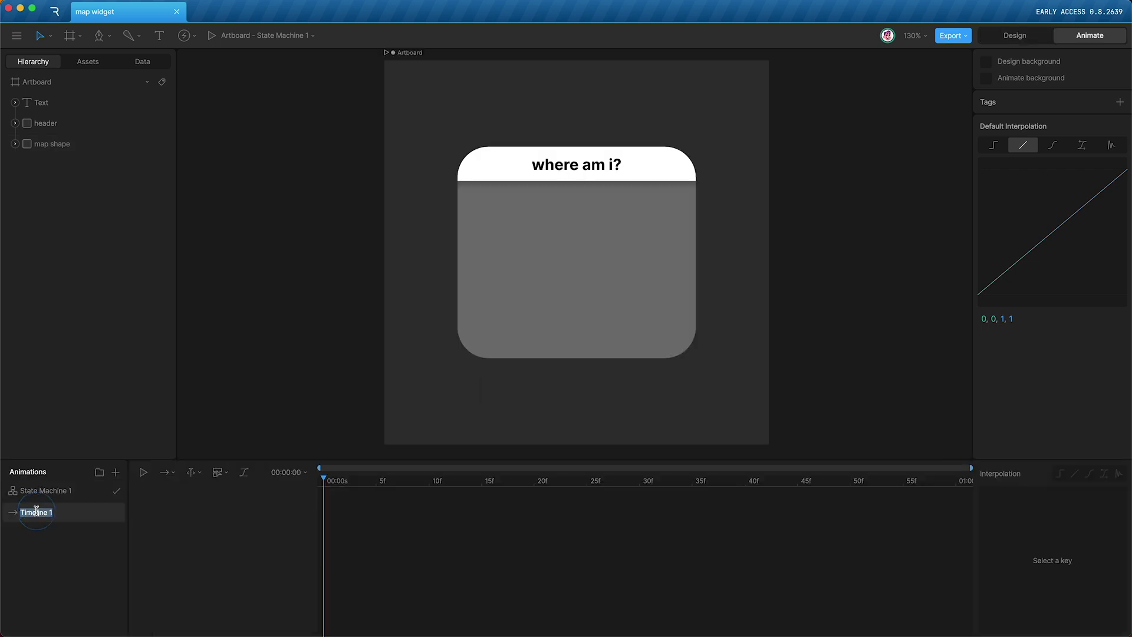
text(small)
key(Return)
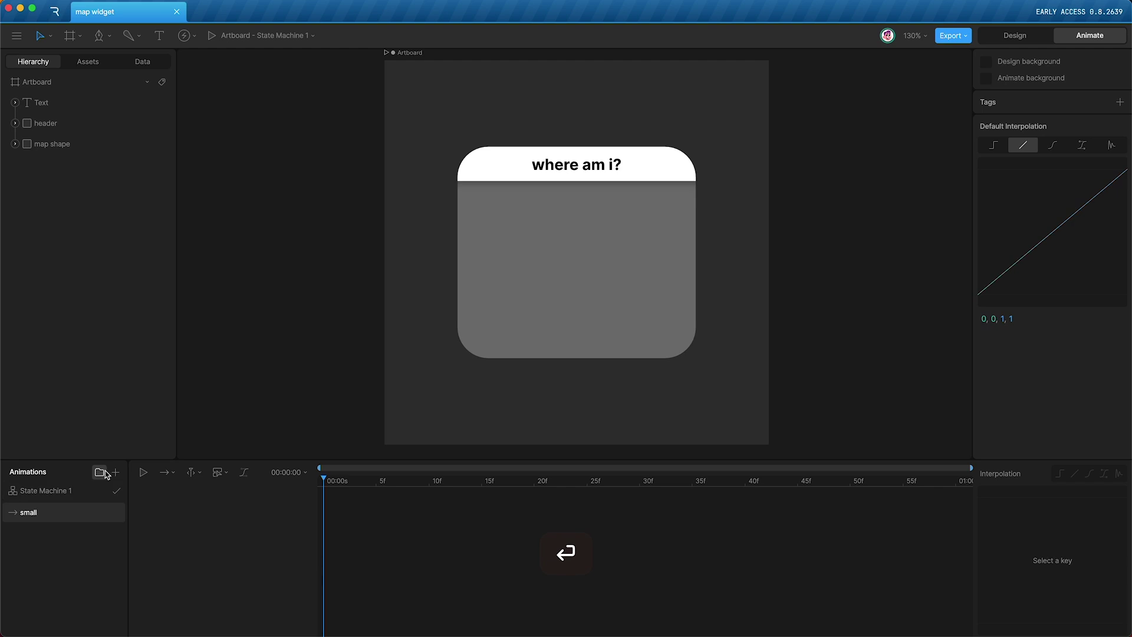
click(116, 472)
click(131, 501)
click(46, 575)
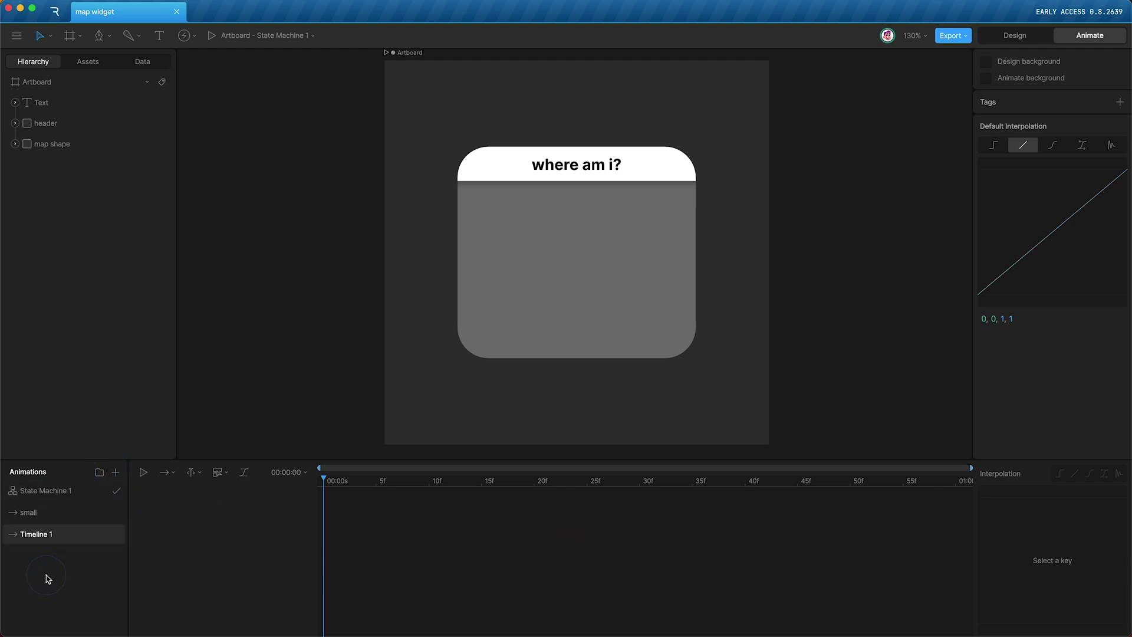
double_click(36, 535)
text(big)
key(Return)
Step: In the small animation, key the text run, header position and size, and map shape position at frame 0
click(50, 512)
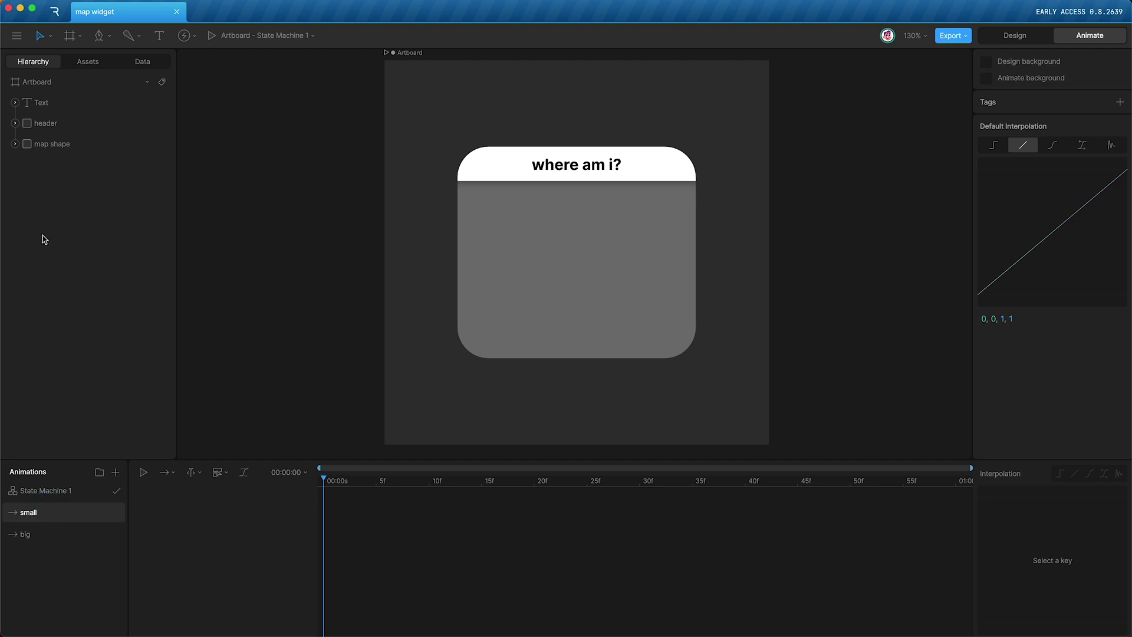
click(14, 102)
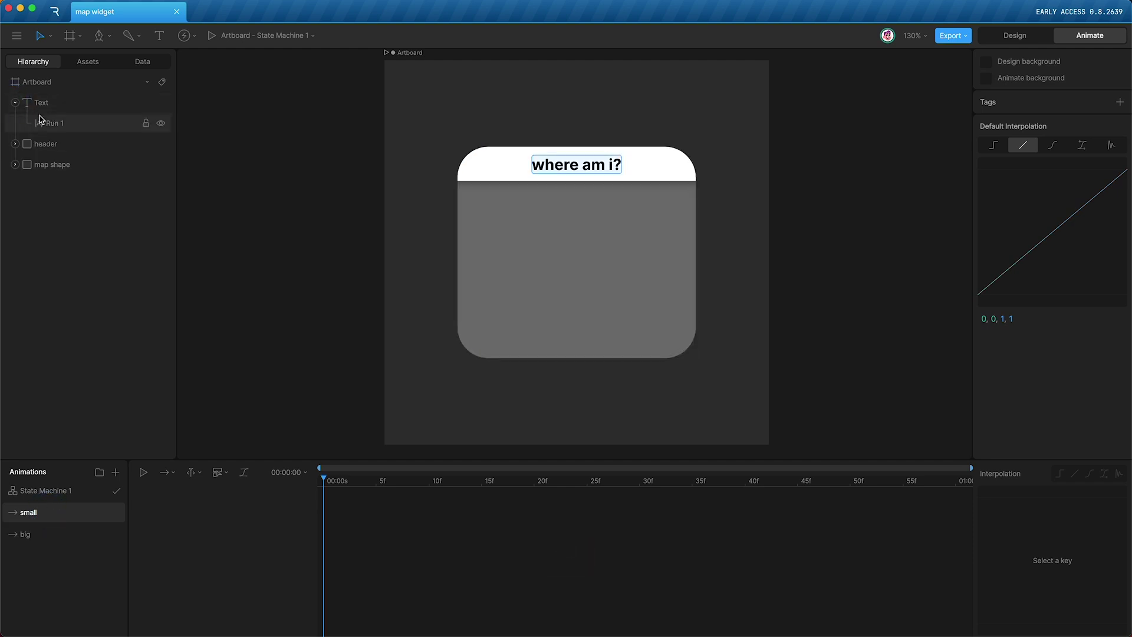
click(105, 123)
click(1122, 101)
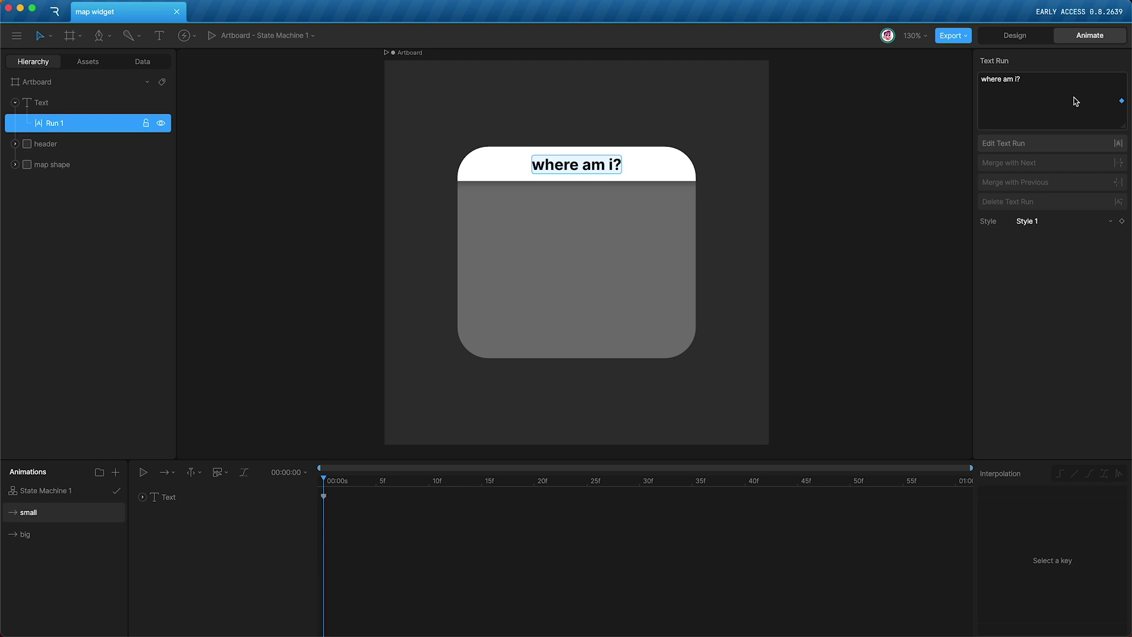
click(57, 144)
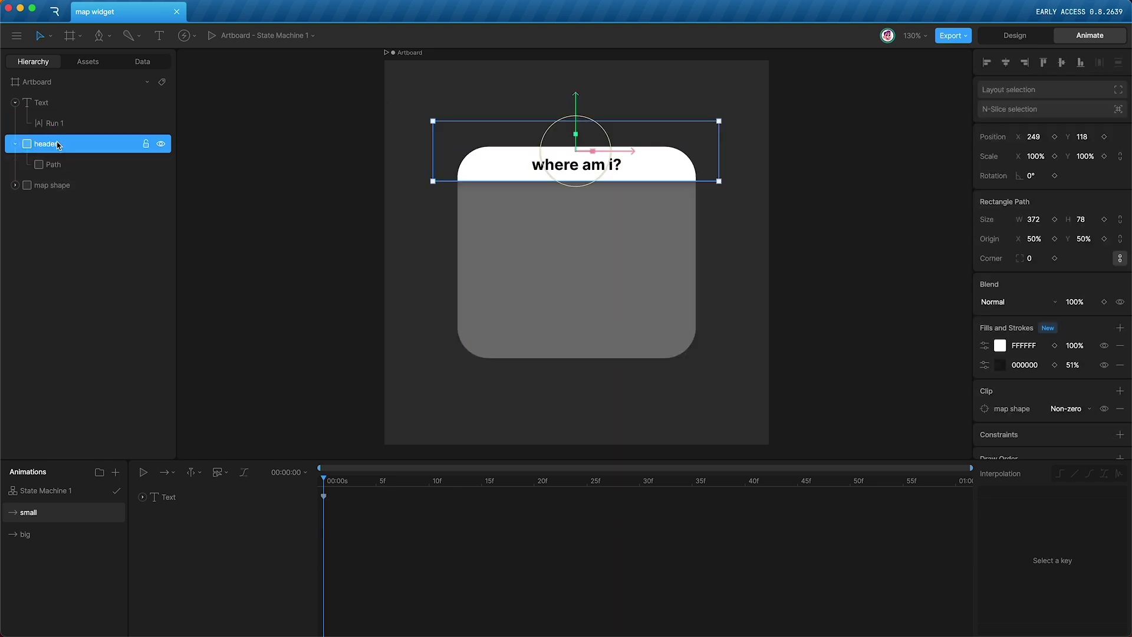
click(1104, 137)
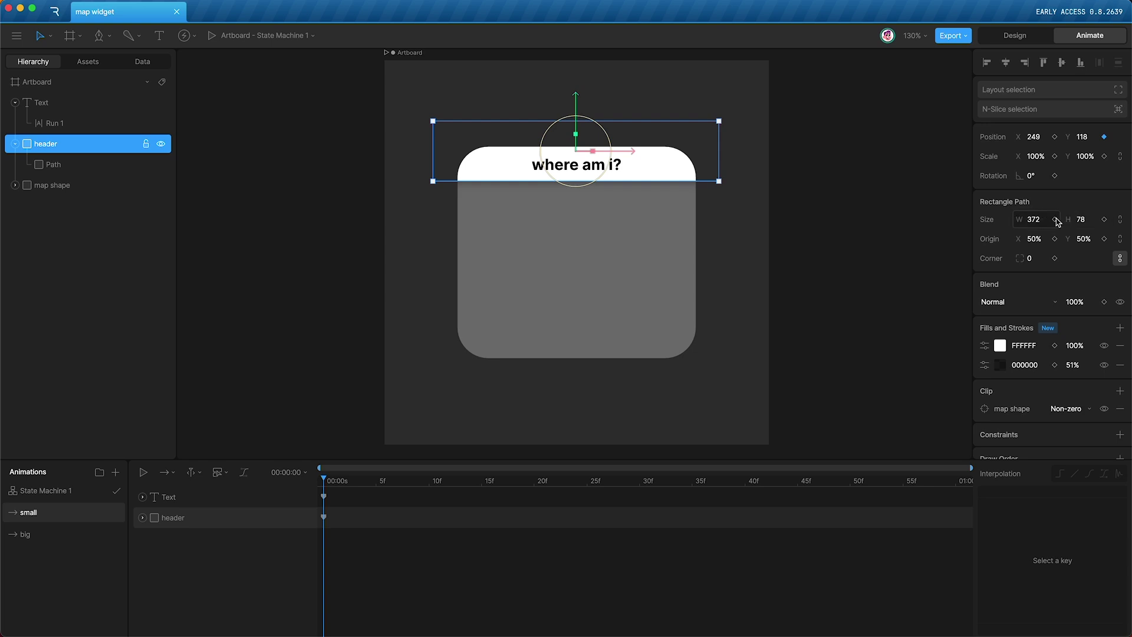
click(1105, 220)
click(90, 185)
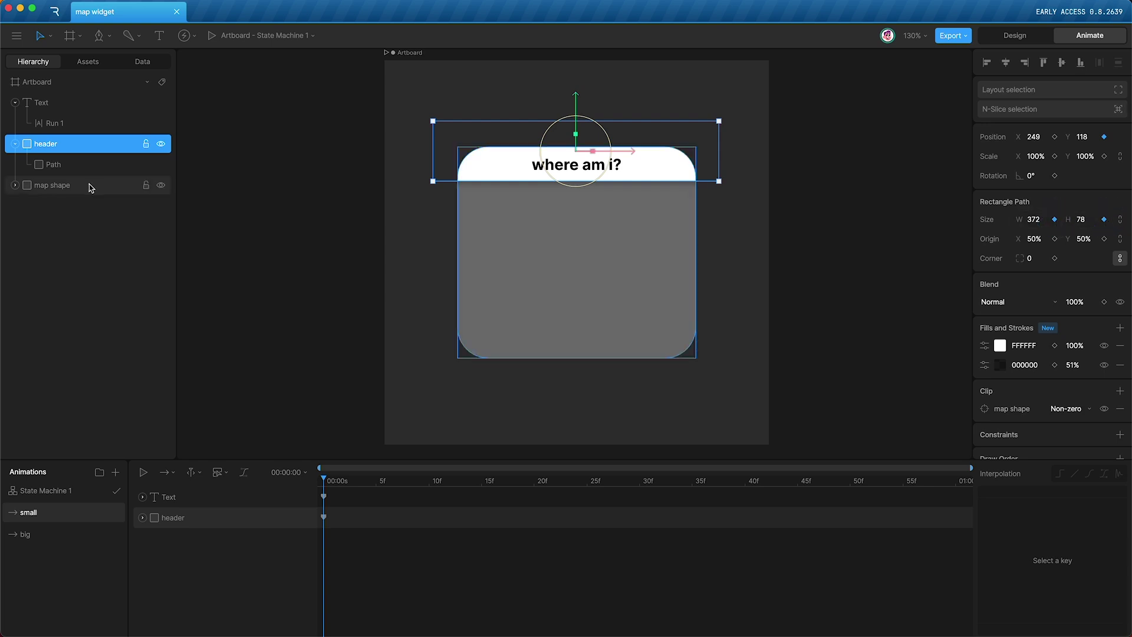
click(1104, 137)
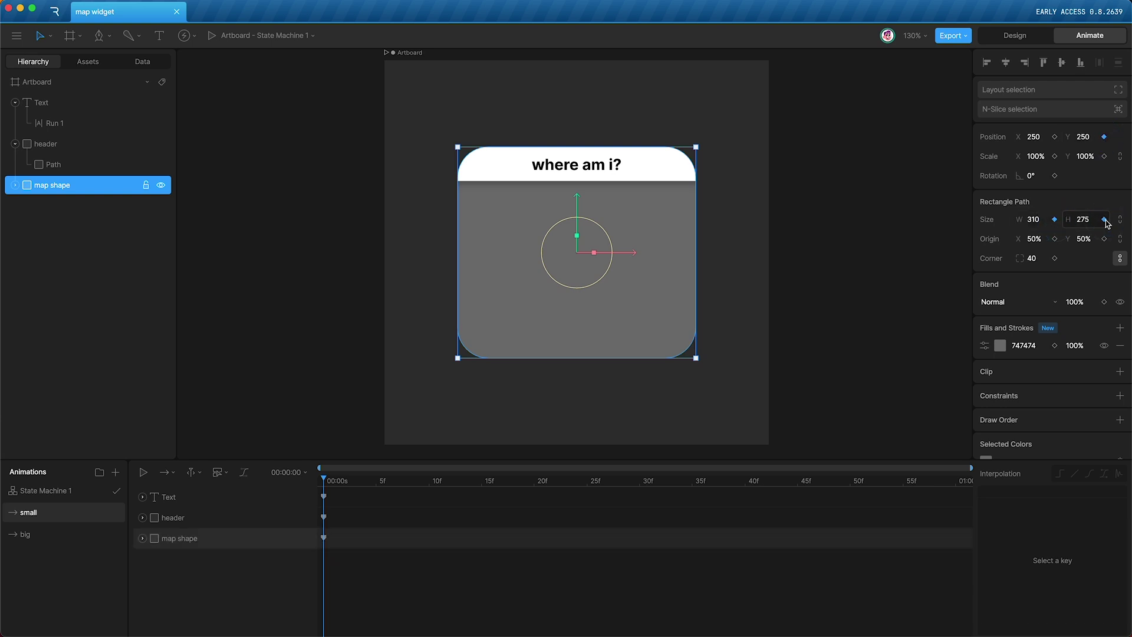
Step: Expand the timeline, show all keyed properties, and narrow the header's width to 142
drag(281, 460, 323, 329)
click(575, 105)
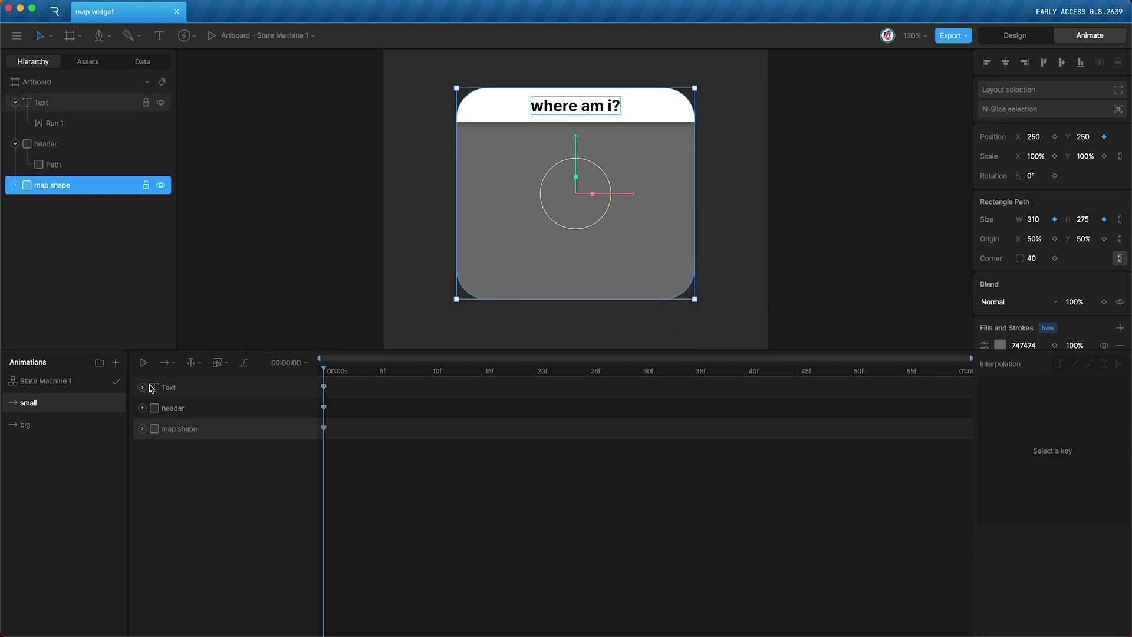
shift+click(214, 430)
key(u)
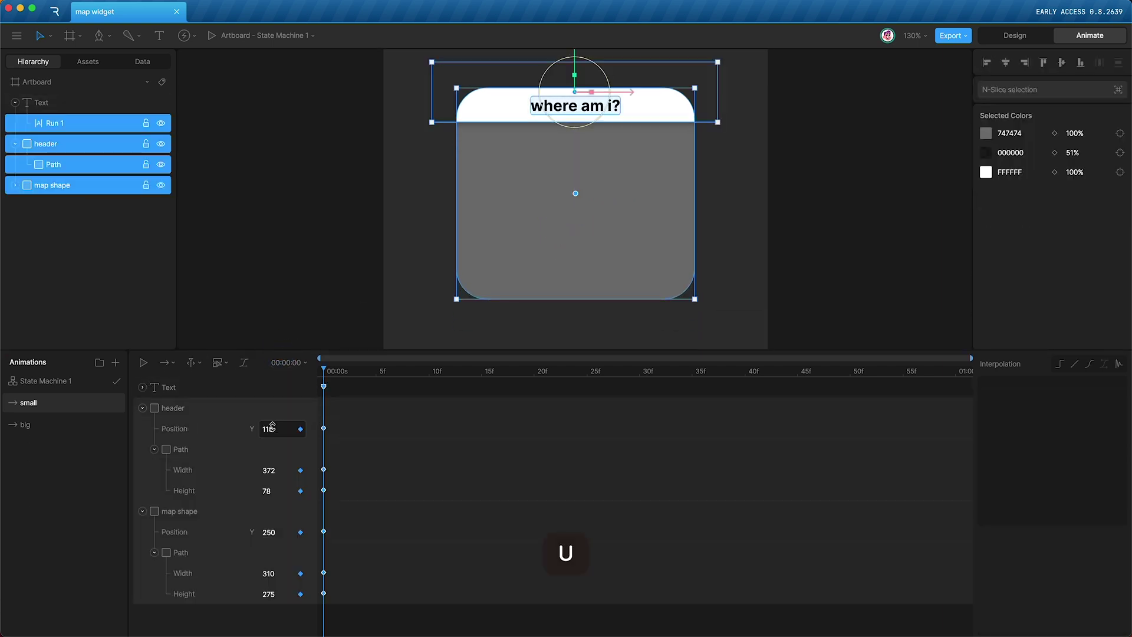
click(274, 470)
key(shift+Down)
key(shift+Down)
key(shift+Down)
key(shift+Down)
key(shift+Down)
key(shift+Down)
key(shift+Down)
key(shift+Down)
key(shift+Down)
key(shift+Down)
key(shift+Down)
key(shift+Down)
key(shift+Down)
key(shift+Down)
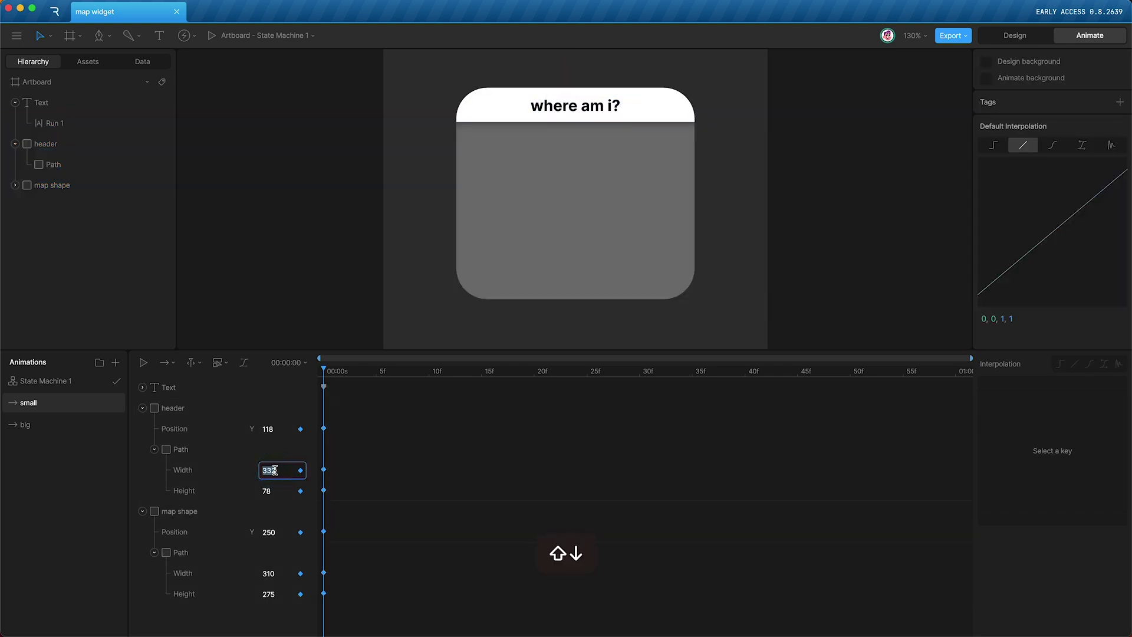
key(shift+Down)
key(shift+Down)
key(shift+Down)
key(shift+Down)
key(shift+Down)
key(shift+Down)
key(shift+Down)
key(shift+Down)
key(shift+Down)
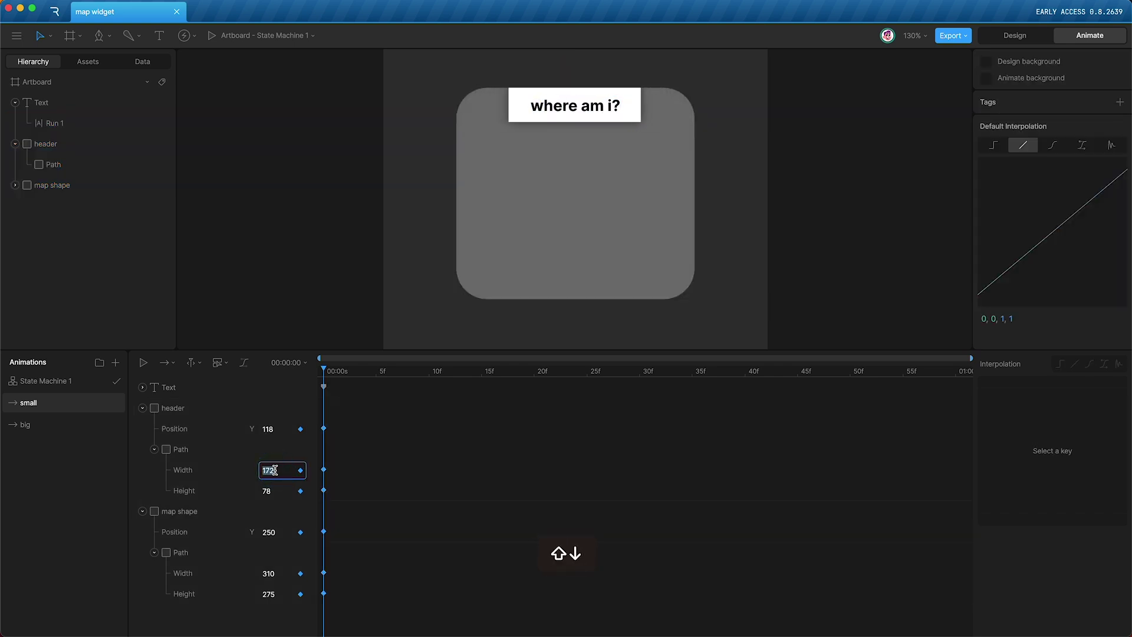
click(282, 493)
Step: Lower the header height to 58 and size the map shape to 170 × 55 at Y 136
key(shift+Down)
key(shift+Down)
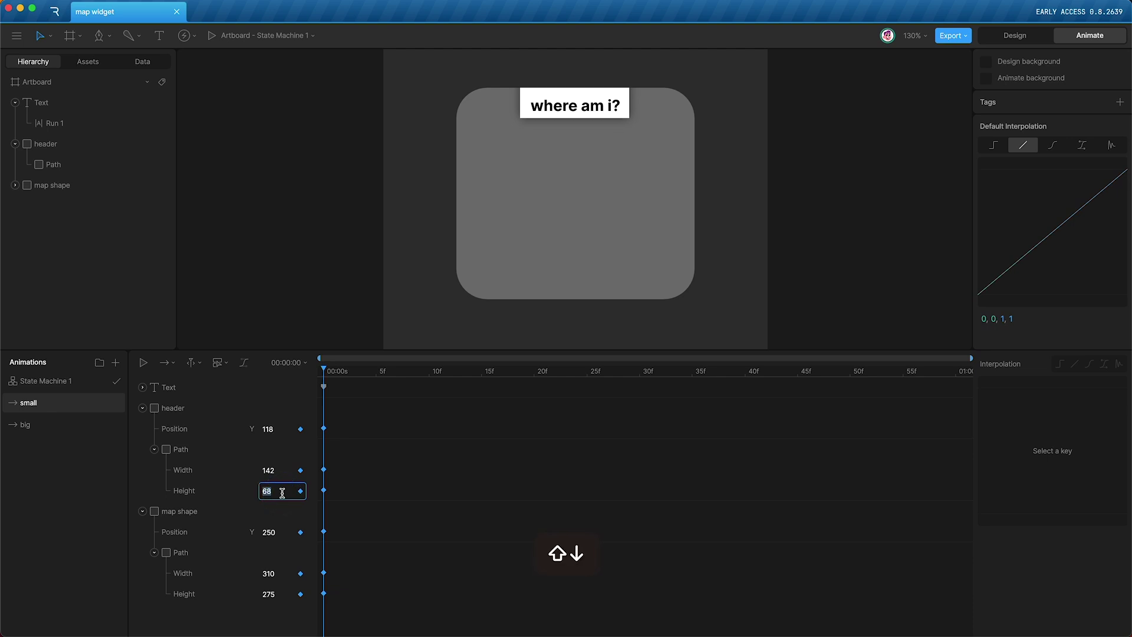
click(269, 574)
key(shift+Down)
key(shift+Down)
key(shift+Down)
key(shift+Down)
key(shift+Down)
key(shift+Down)
key(shift+Down)
key(shift+Down)
key(shift+Down)
key(shift+Down)
key(shift+Down)
key(shift+Down)
key(shift+Down)
key(shift+Down)
key(shift+Down)
key(shift+Down)
key(shift+Down)
key(shift+Down)
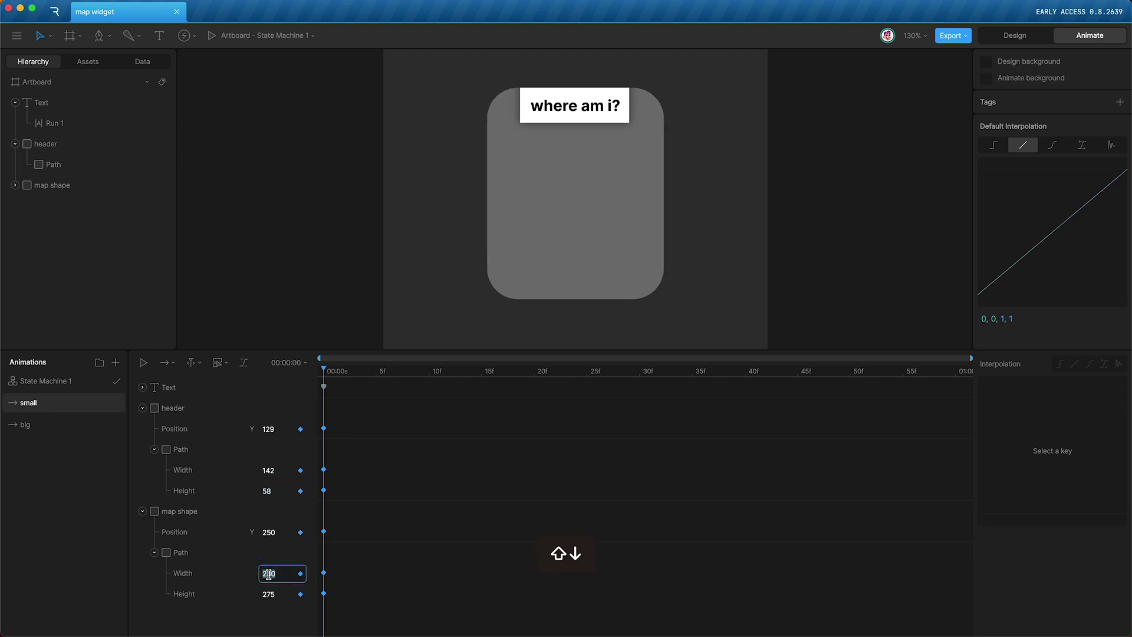
key(shift+Up)
key(shift+Up)
key(shift+Up)
key(shift+Up)
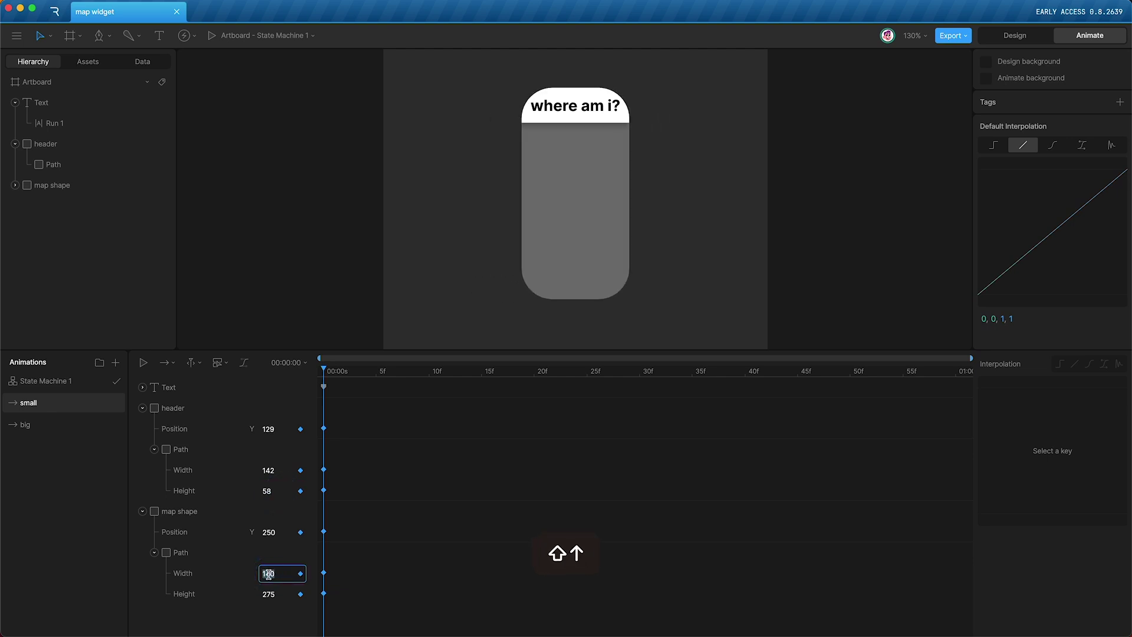
click(268, 592)
key(shift+Down)
key(shift+Down)
key(shift+Down)
key(shift+Down)
key(shift+Down)
key(shift+Down)
key(shift+Down)
key(shift+Down)
key(shift+Down)
key(shift+Down)
key(shift+Down)
key(shift+Down)
key(shift+Down)
key(shift+Down)
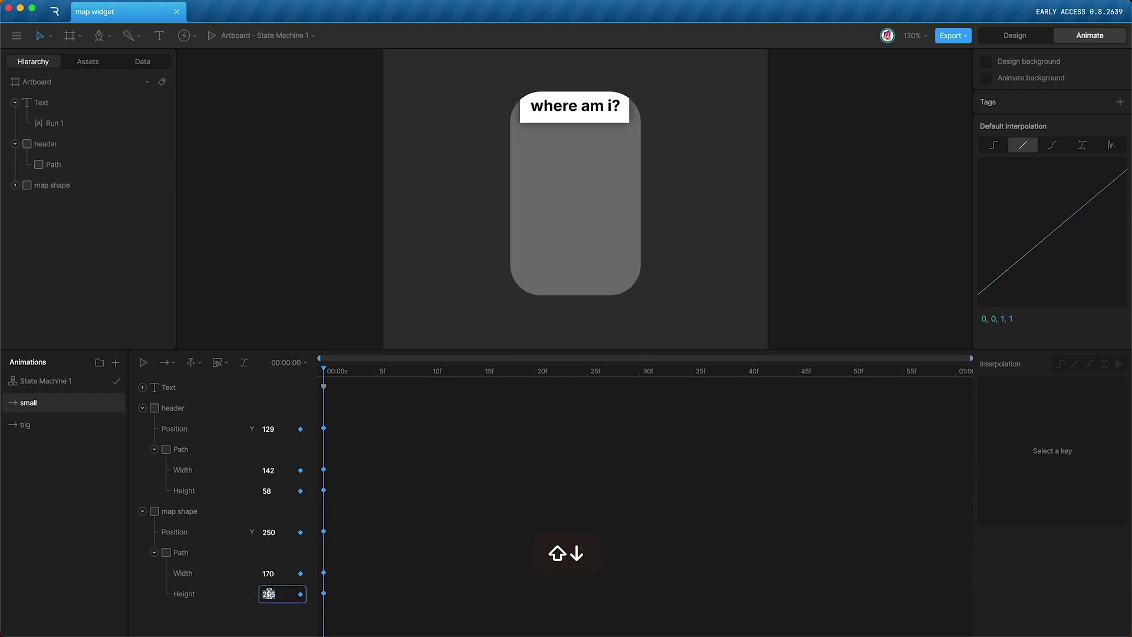
key(shift+Down)
key(shift+Down)
key(shift+Down)
key(shift+Down)
key(shift+Down)
key(shift+Down)
key(shift+Down)
key(shift+Down)
key(shift+Down)
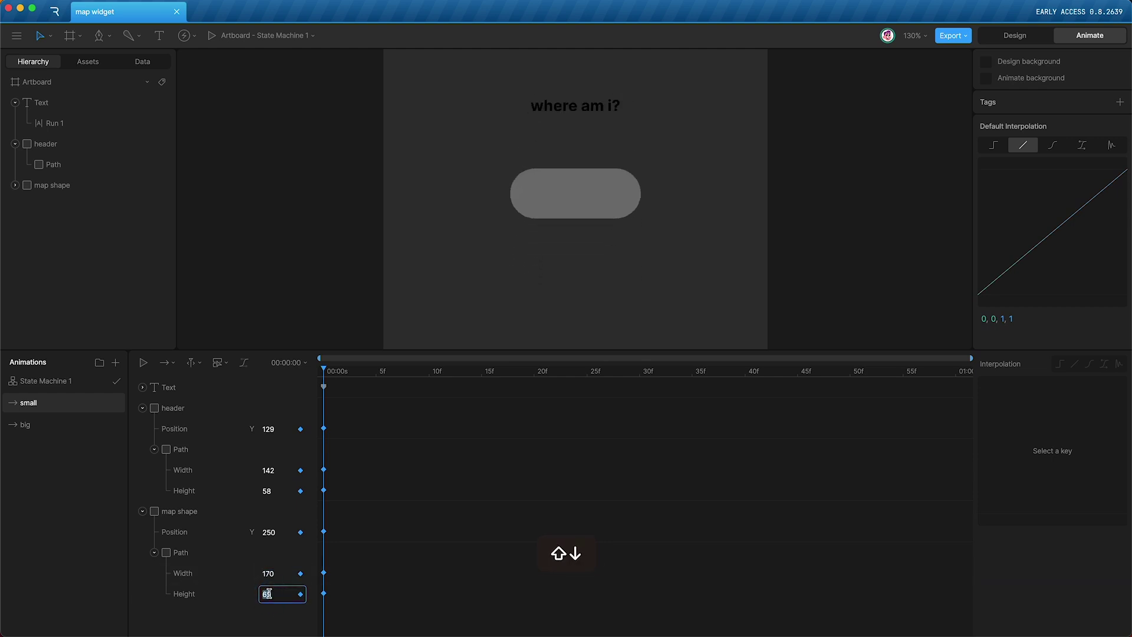
key(shift+Up)
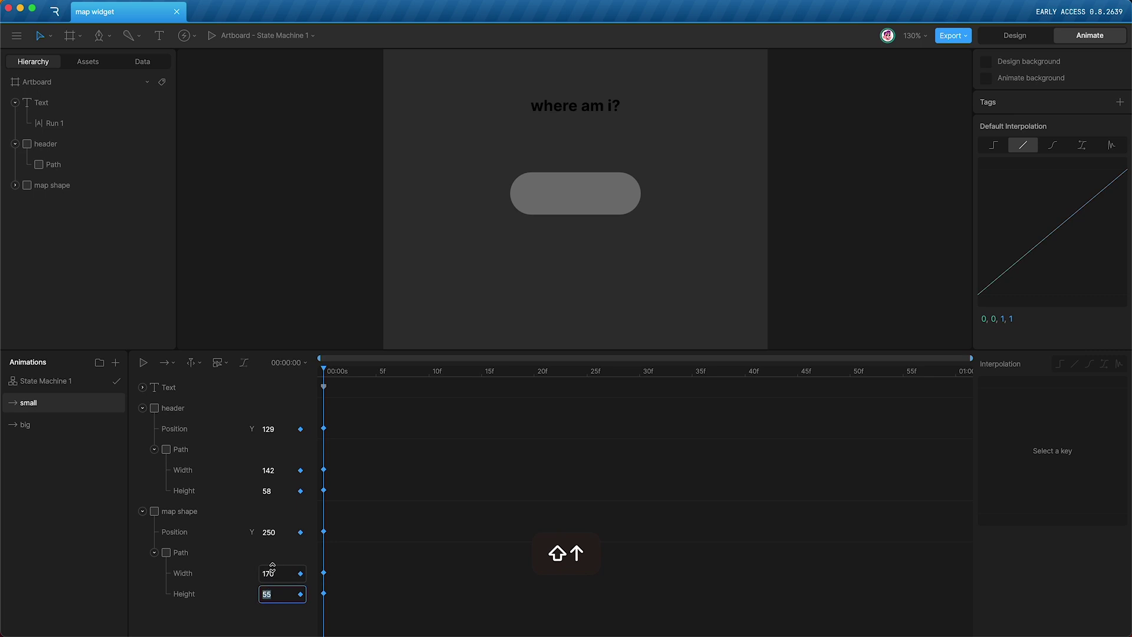
click(274, 532)
key(shift+Down)
key(shift+Down)
key(shift+Down)
key(shift+Down)
key(shift+Down)
key(shift+Down)
key(shift+Down)
key(shift+Down)
key(shift+Down)
key(shift+Down)
key(shift+Down)
key(shift+Down)
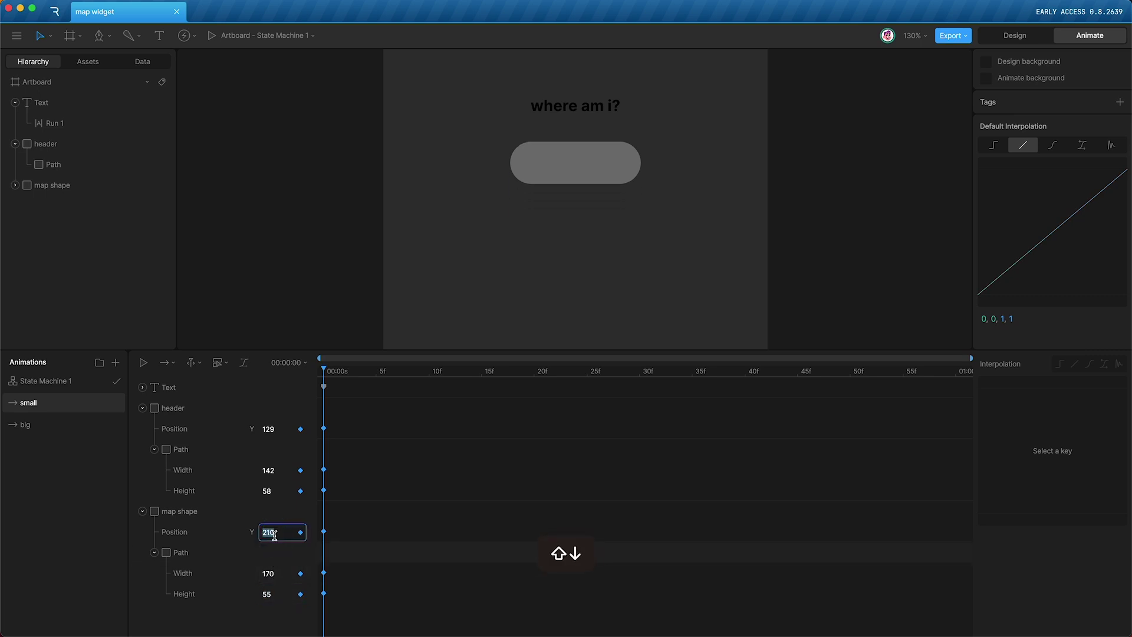
key(shift+Up)
key(Down)
key(Down)
key(Down)
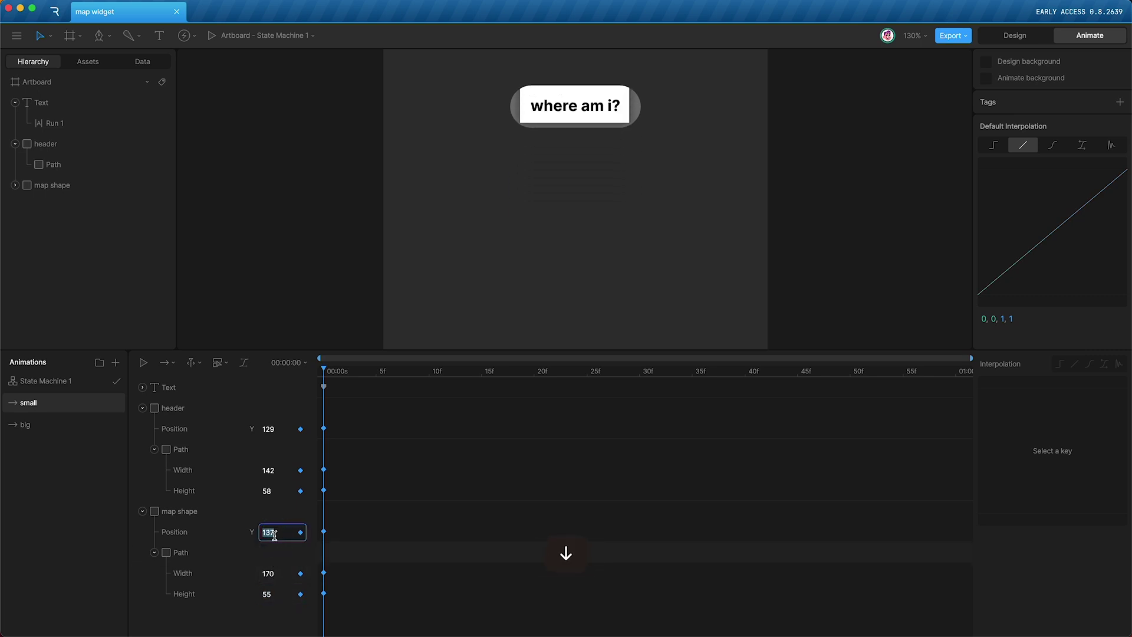
key(Down)
key(Up)
Step: Resize the header pill to 172 wide by 73 tall
click(274, 469)
key(shift+Up)
key(shift+Up)
key(shift+Up)
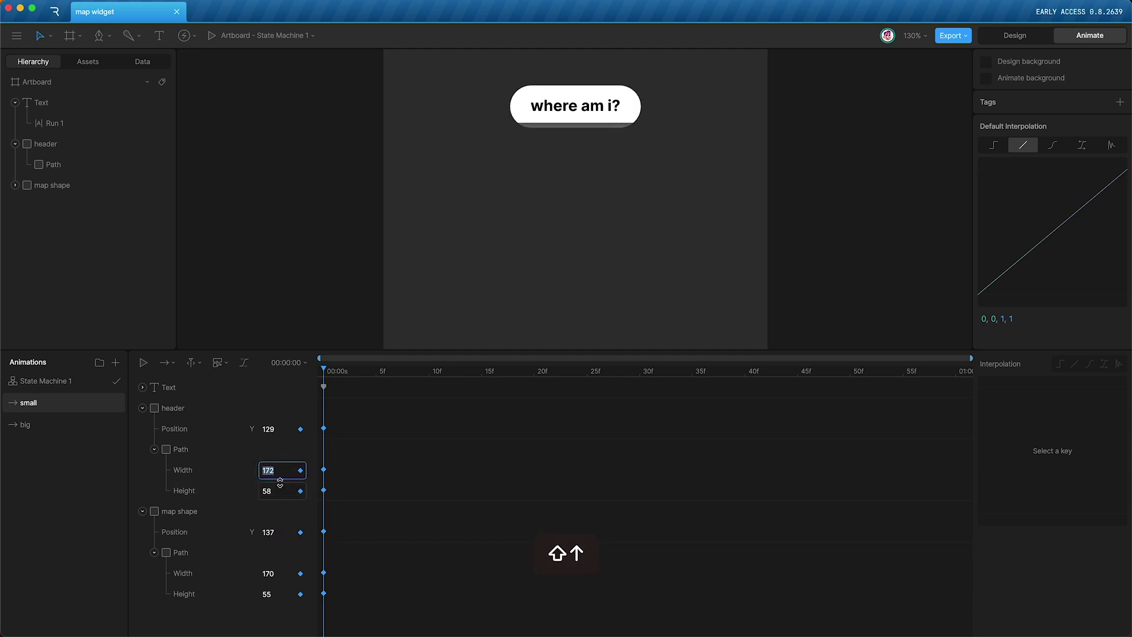
click(272, 489)
key(shift+Up)
key(shift+Up)
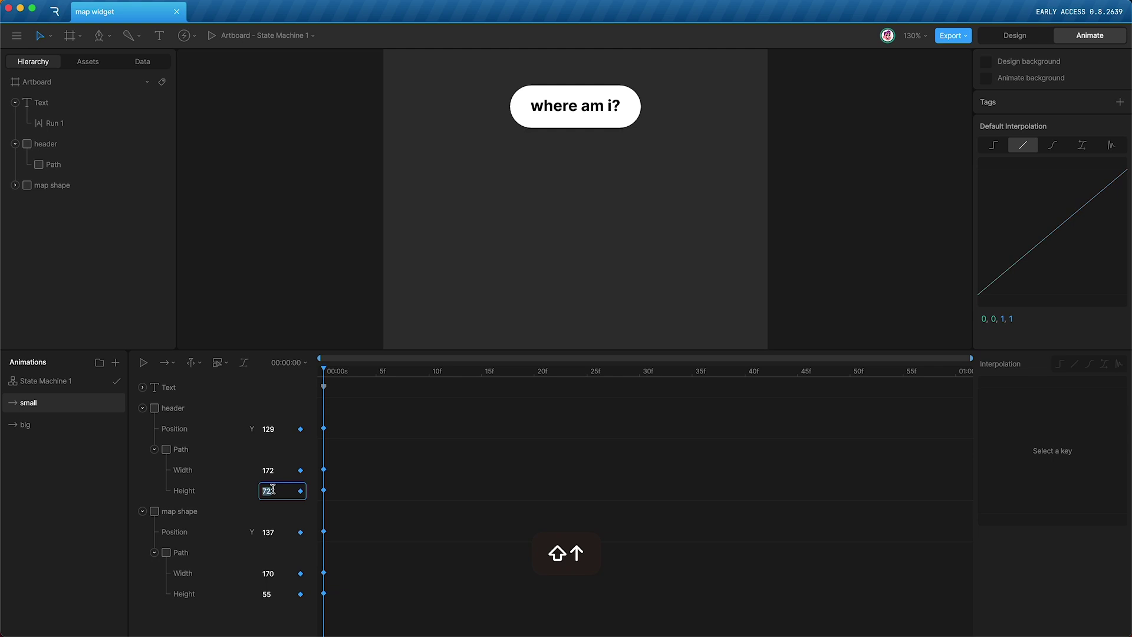
key(shift+Down)
key(shift+Up)
key(Return)
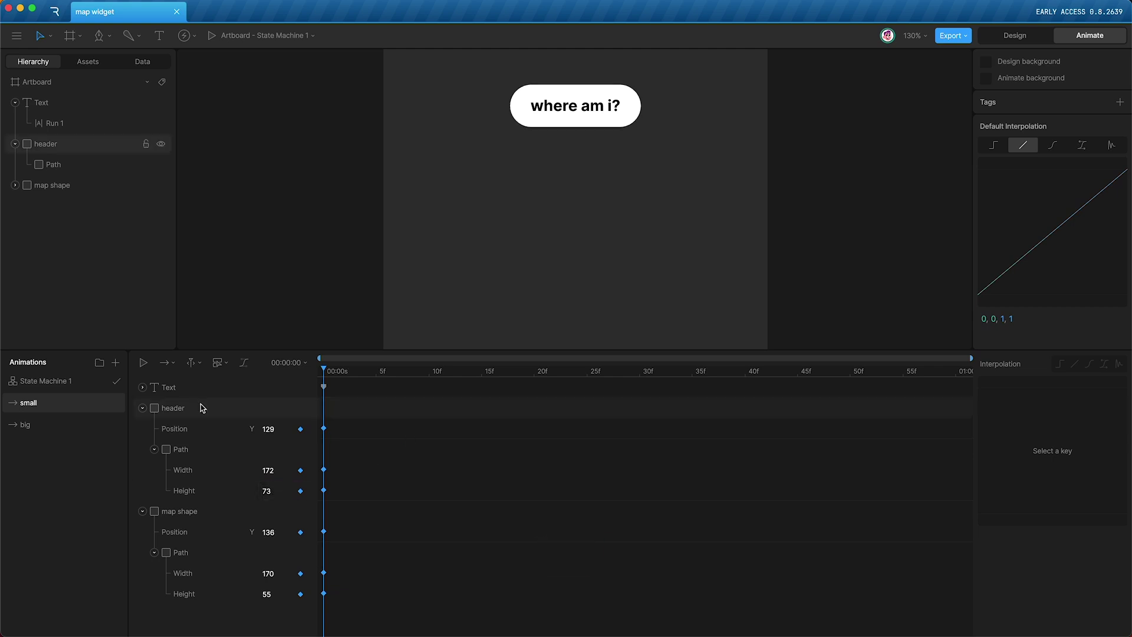
Step: In the big animation, key the header and map shape position and size at frame 0
click(63, 424)
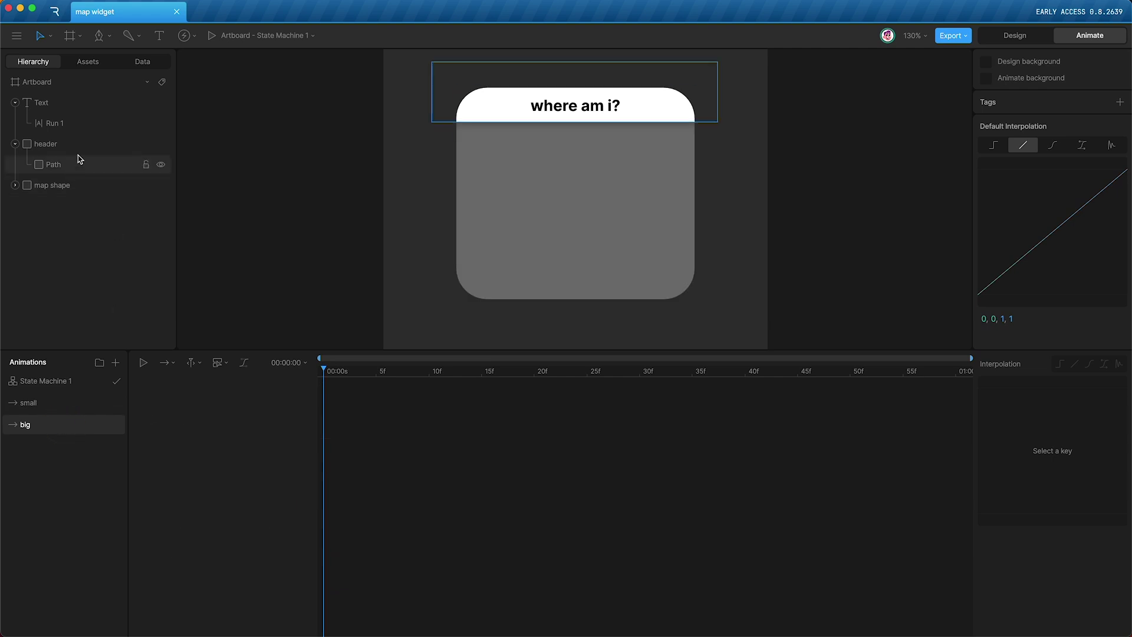
click(76, 123)
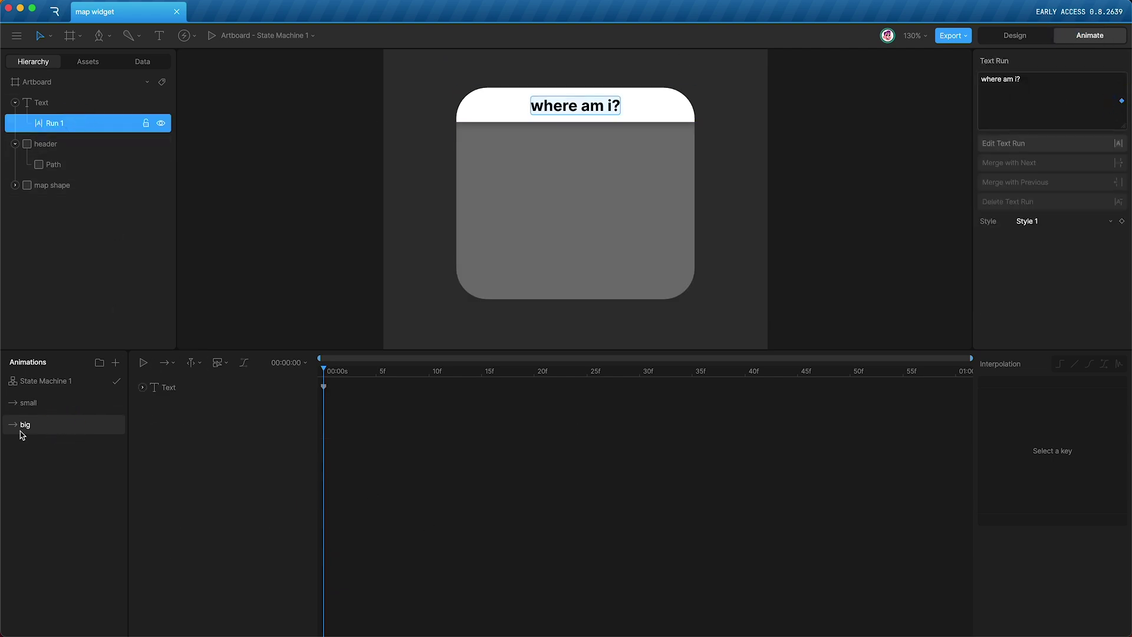
click(72, 146)
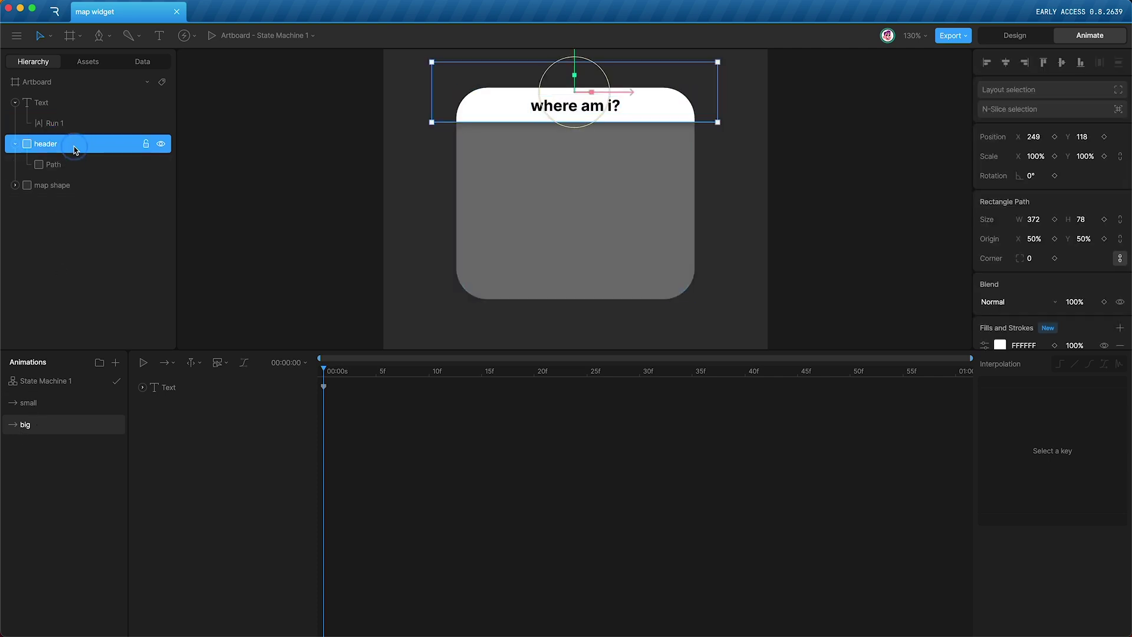
click(1104, 137)
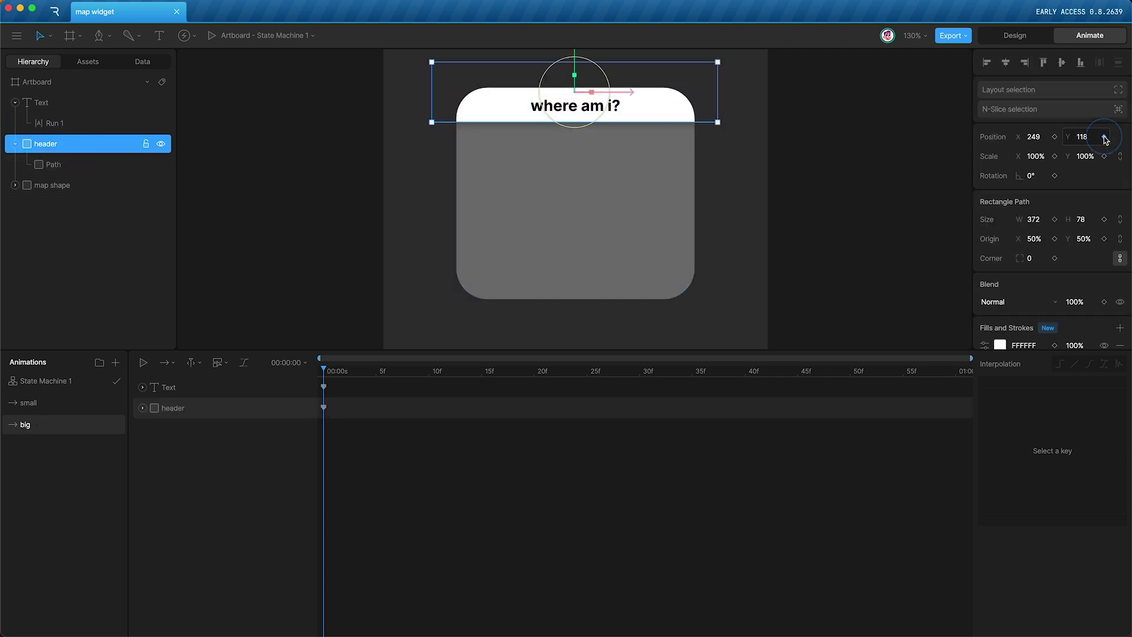
click(1054, 219)
click(112, 186)
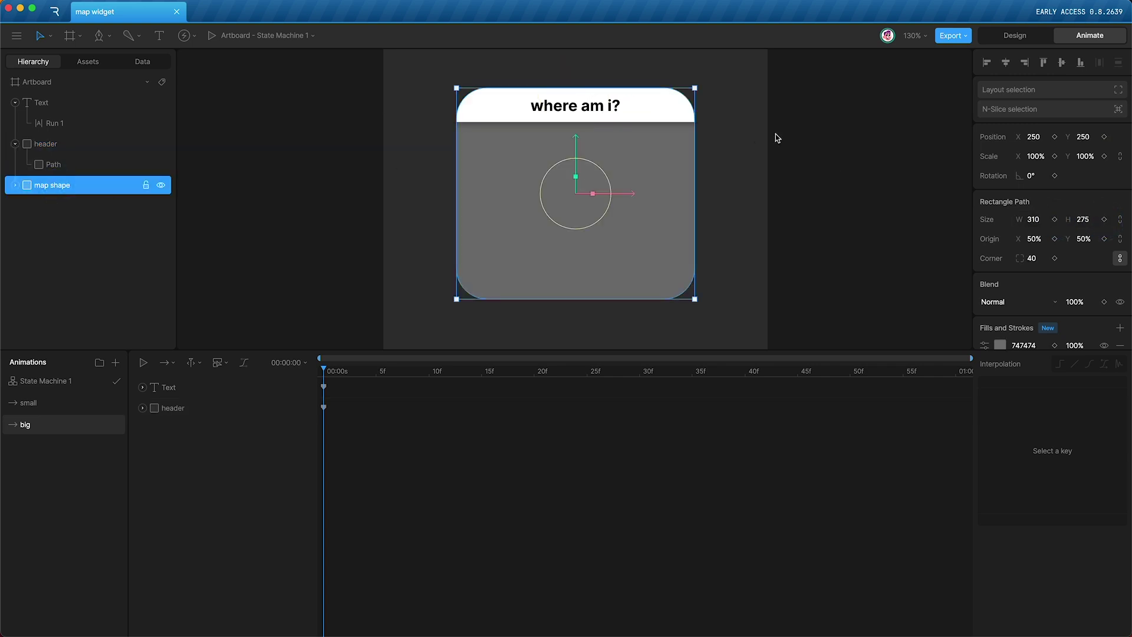
click(1104, 137)
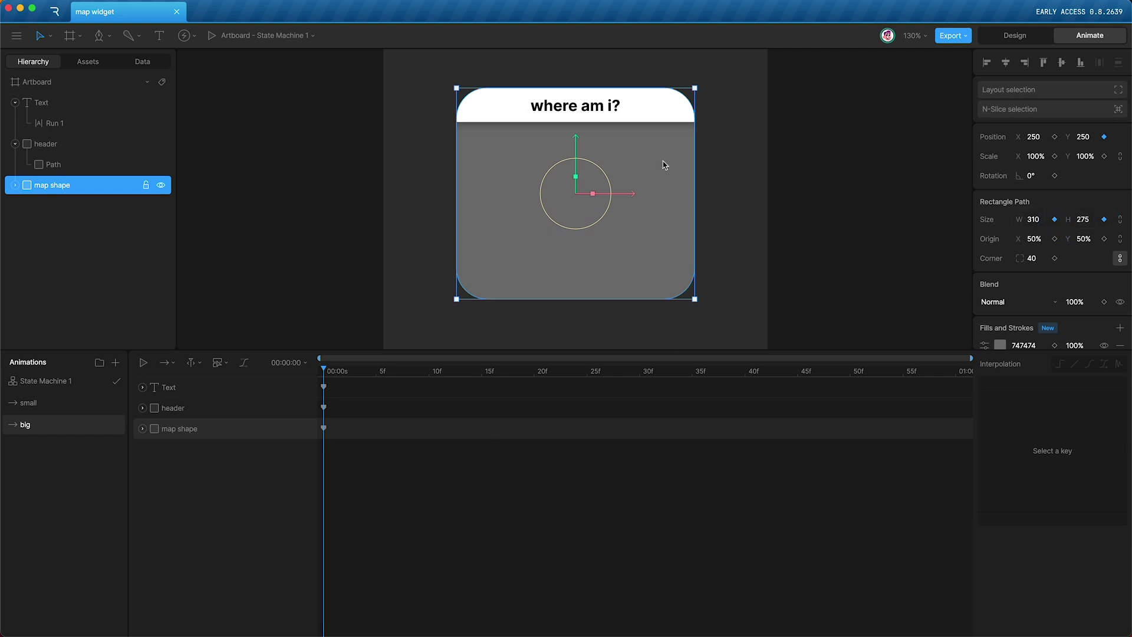
Step: Change the keyed header text value to 'here :)'
click(560, 109)
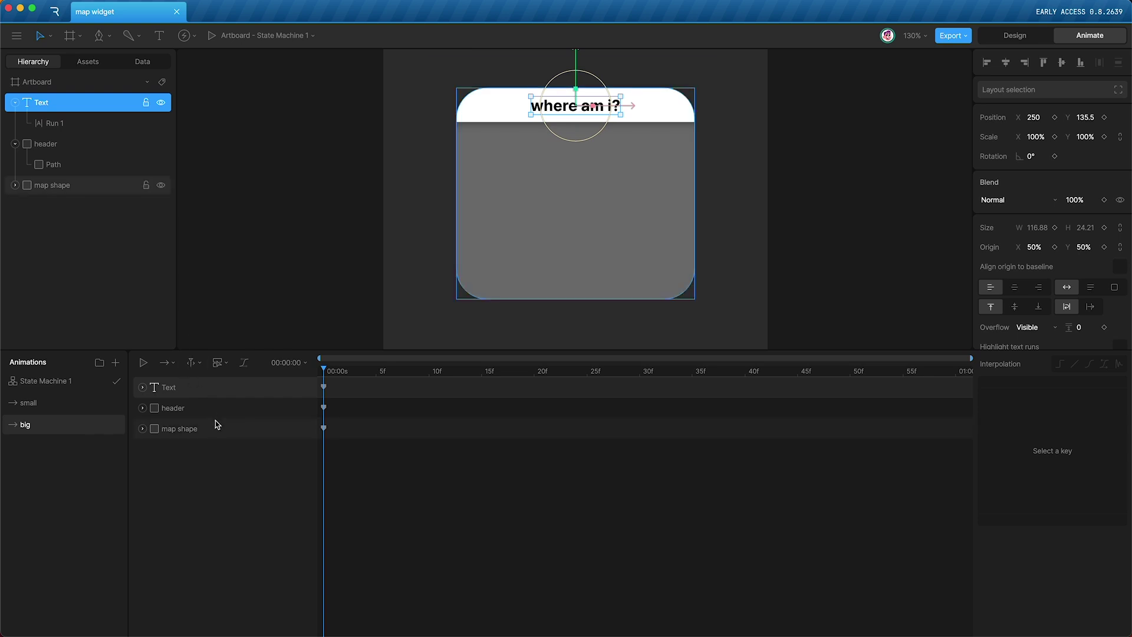
key(u)
click(251, 430)
text(he)
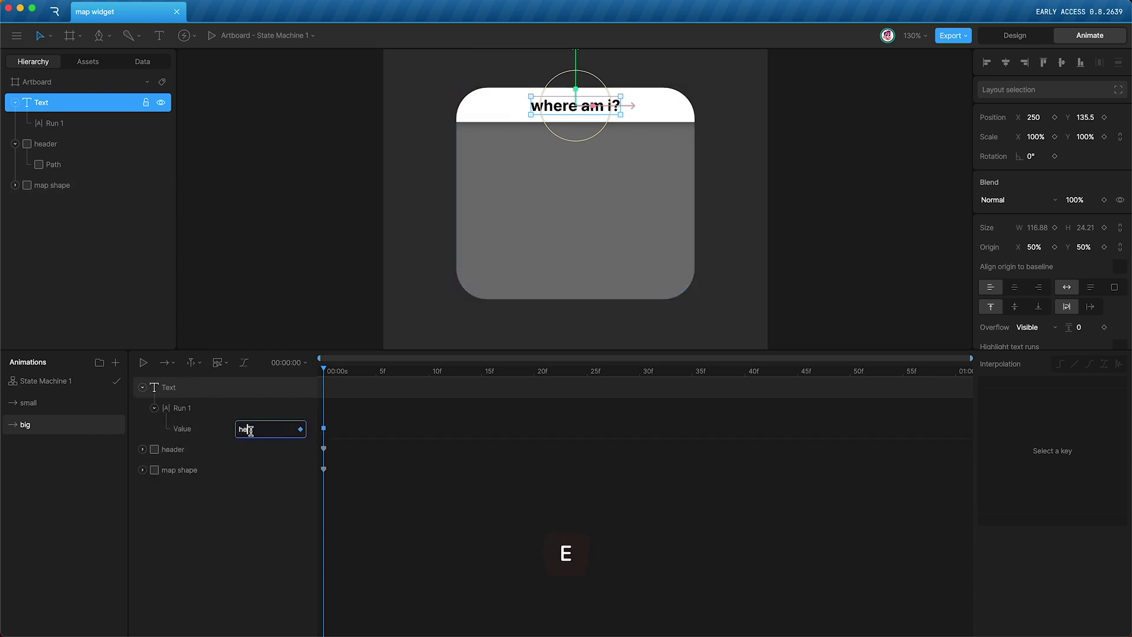
text(re :))
key(Return)
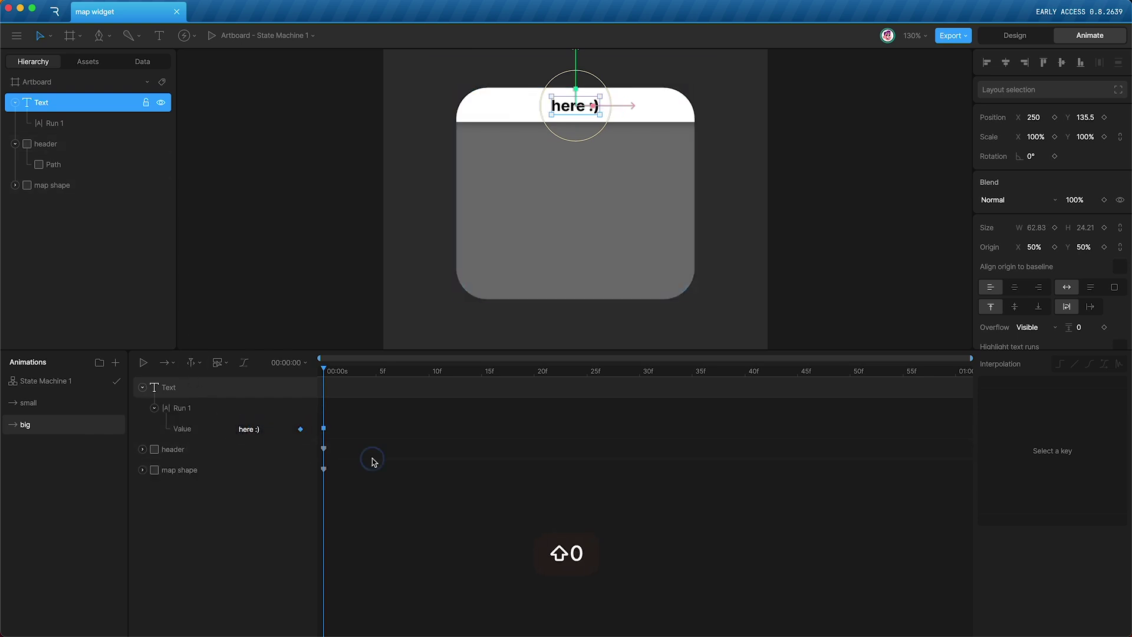
click(374, 460)
Step: Add the big animation to State Machine 1 and link a transition from small to big
click(61, 404)
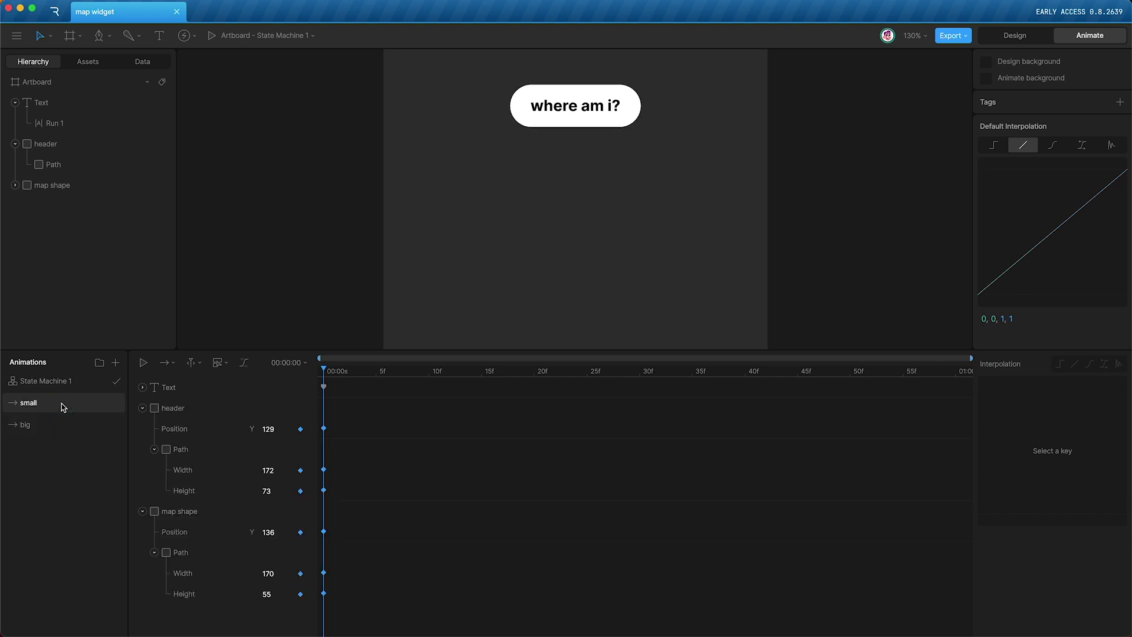
click(65, 433)
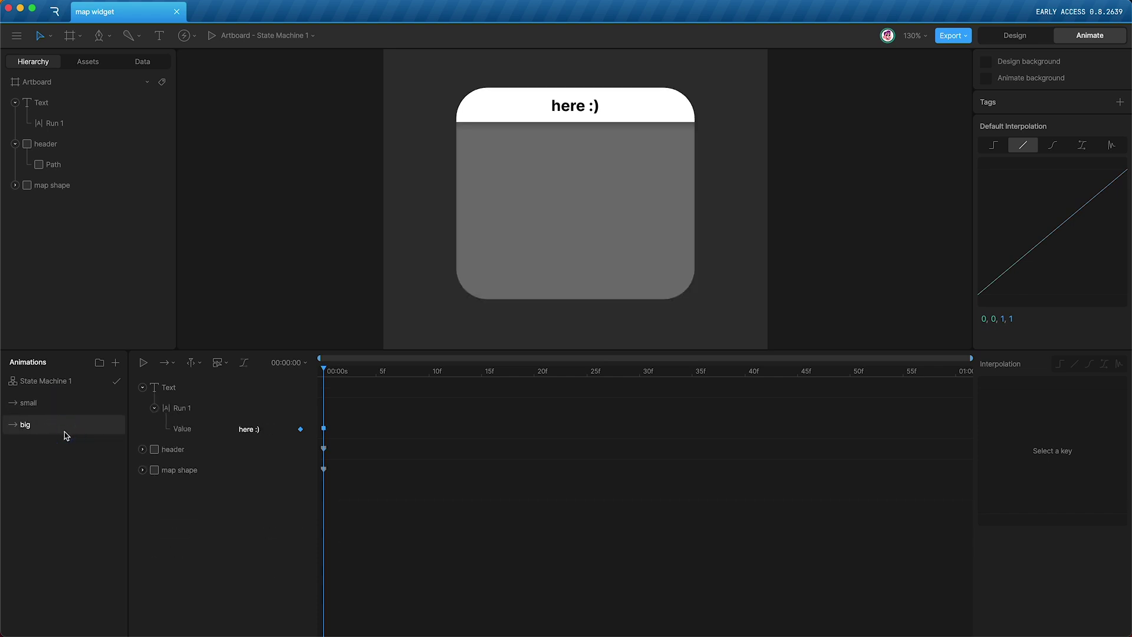
click(63, 381)
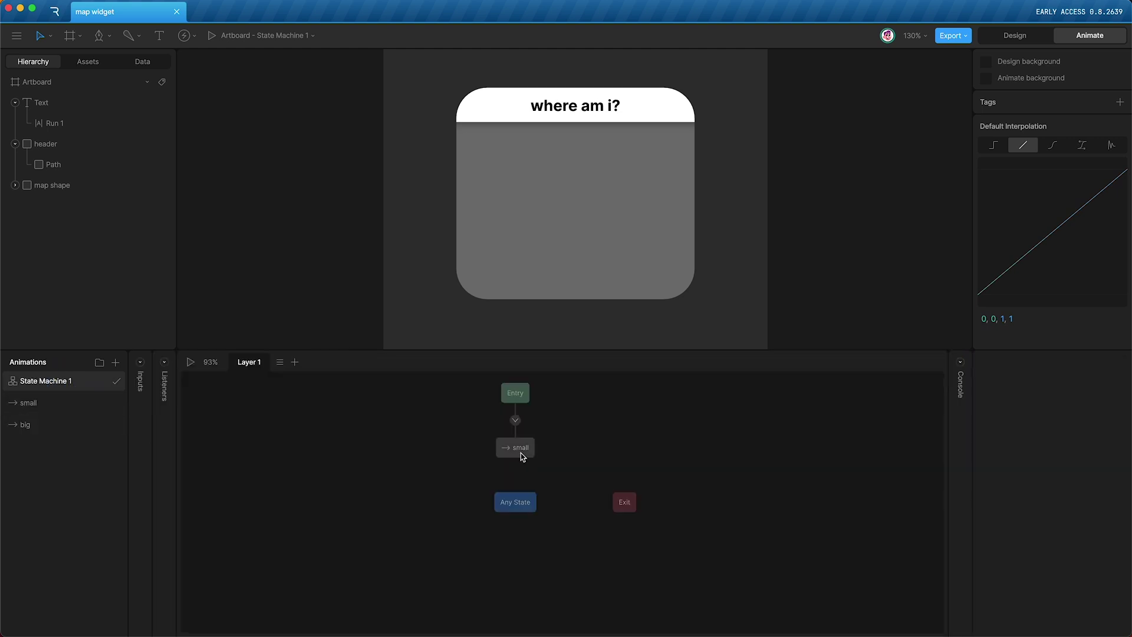
click(510, 456)
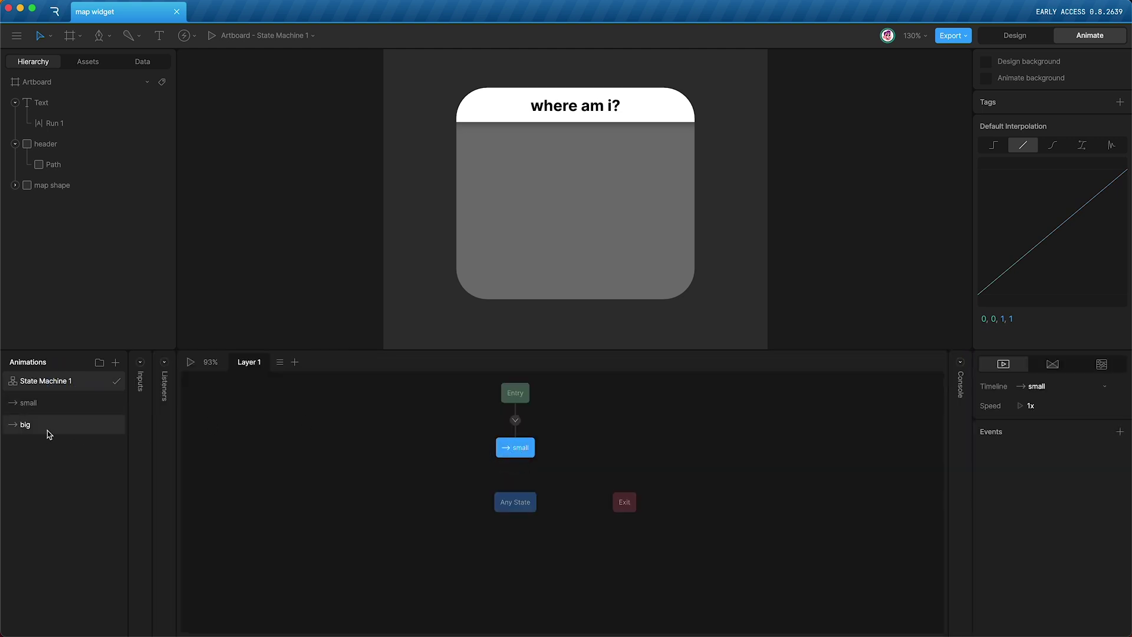
drag(47, 431, 660, 447)
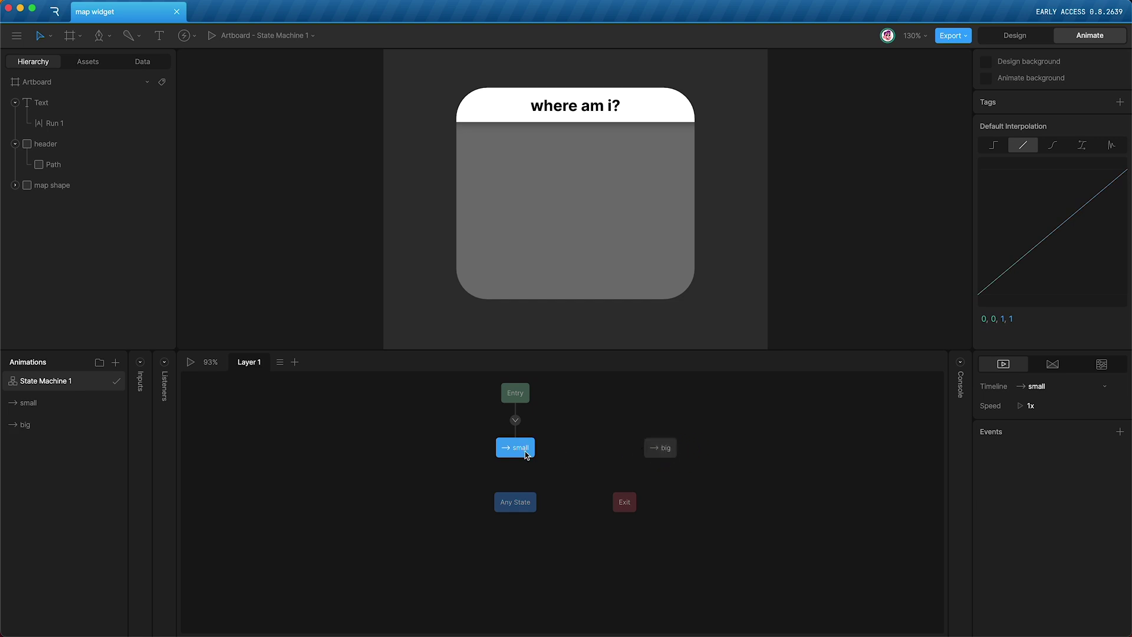
drag(542, 451, 659, 448)
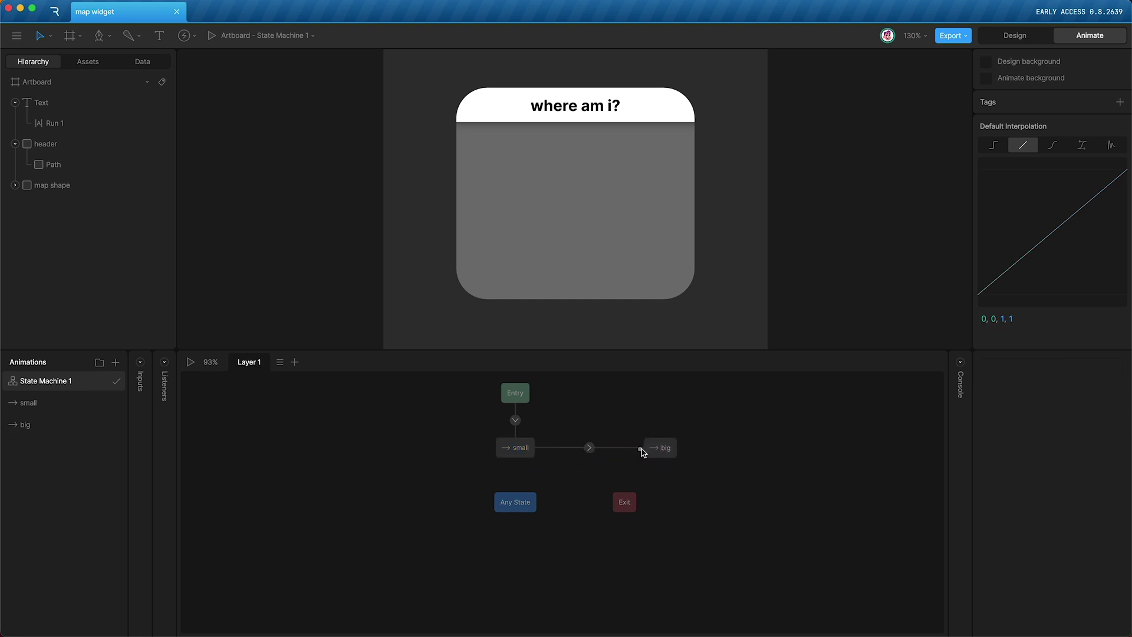
Step: Add a Boolean 1 input and make it the small-to-big transition's condition
click(141, 364)
click(234, 362)
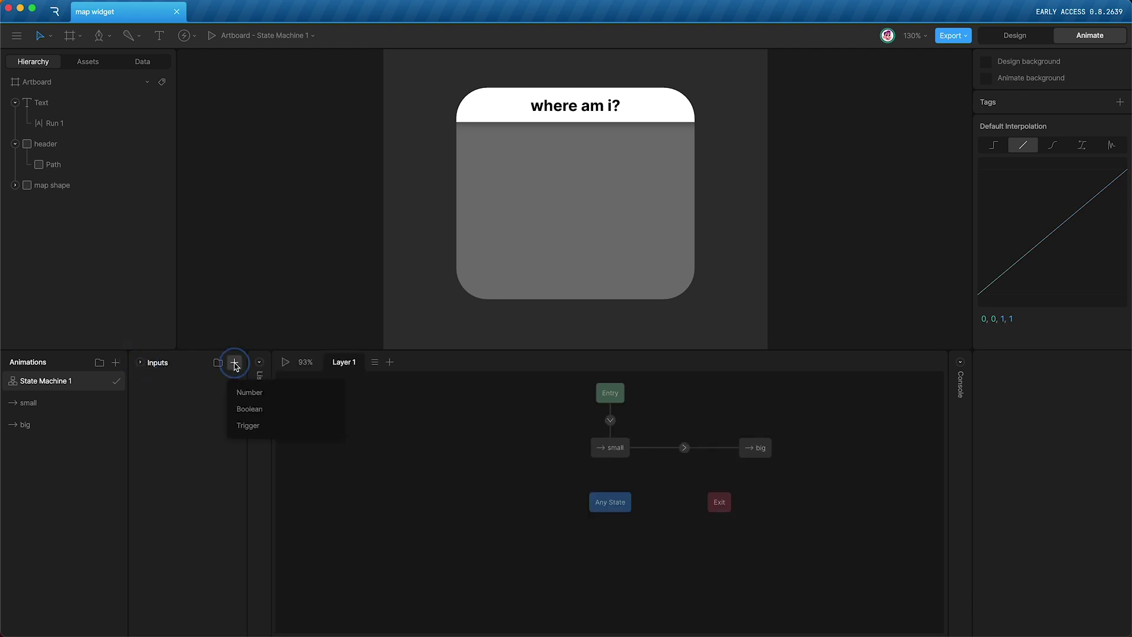
click(243, 408)
click(735, 449)
click(686, 449)
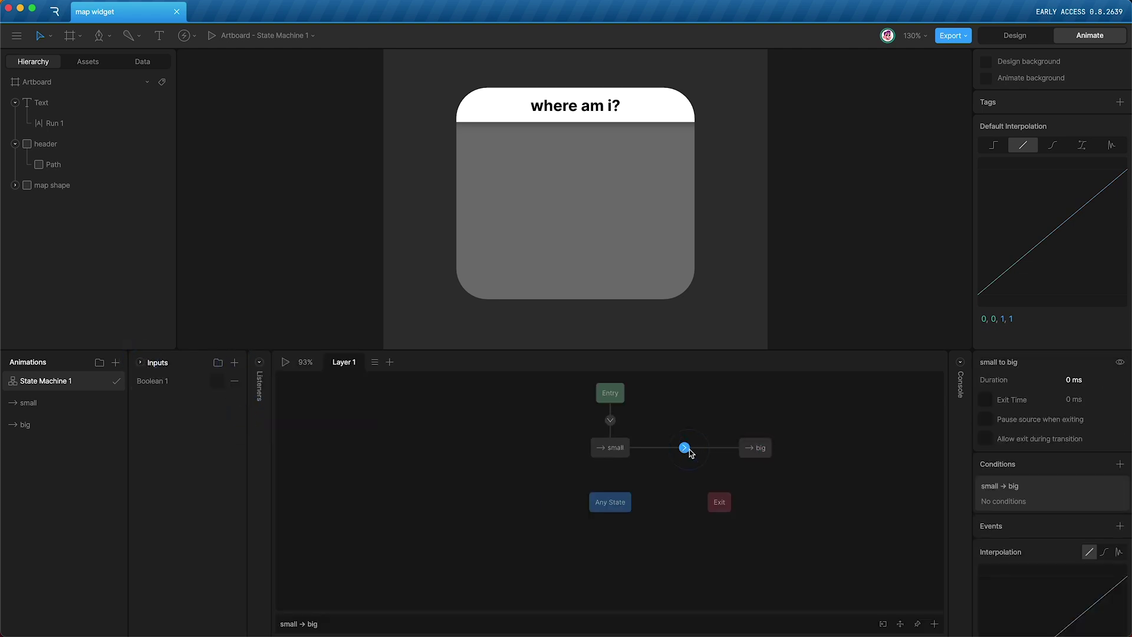
click(1119, 464)
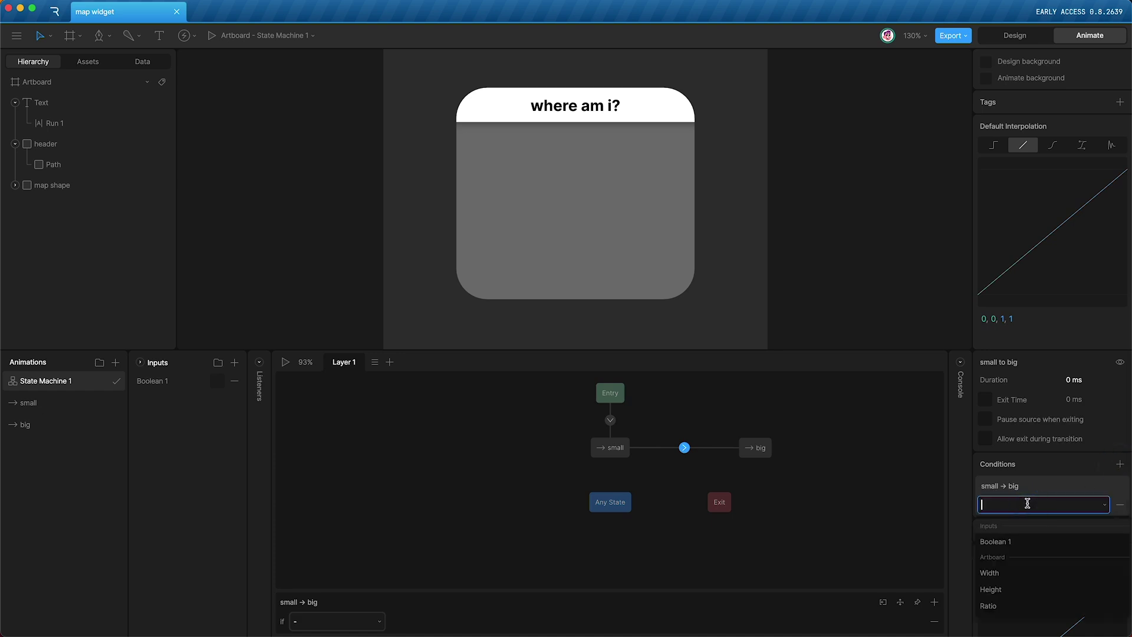
click(997, 541)
click(1014, 505)
click(1011, 527)
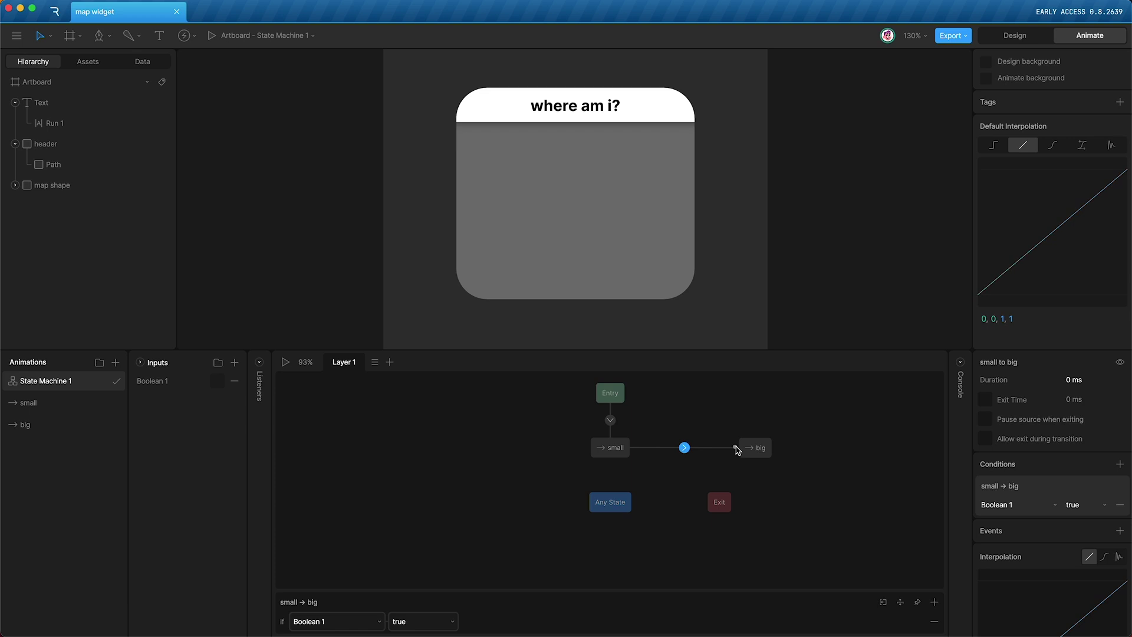
Step: Link big back to small, conditioned on Boolean 1 being false
drag(736, 447, 628, 449)
click(677, 448)
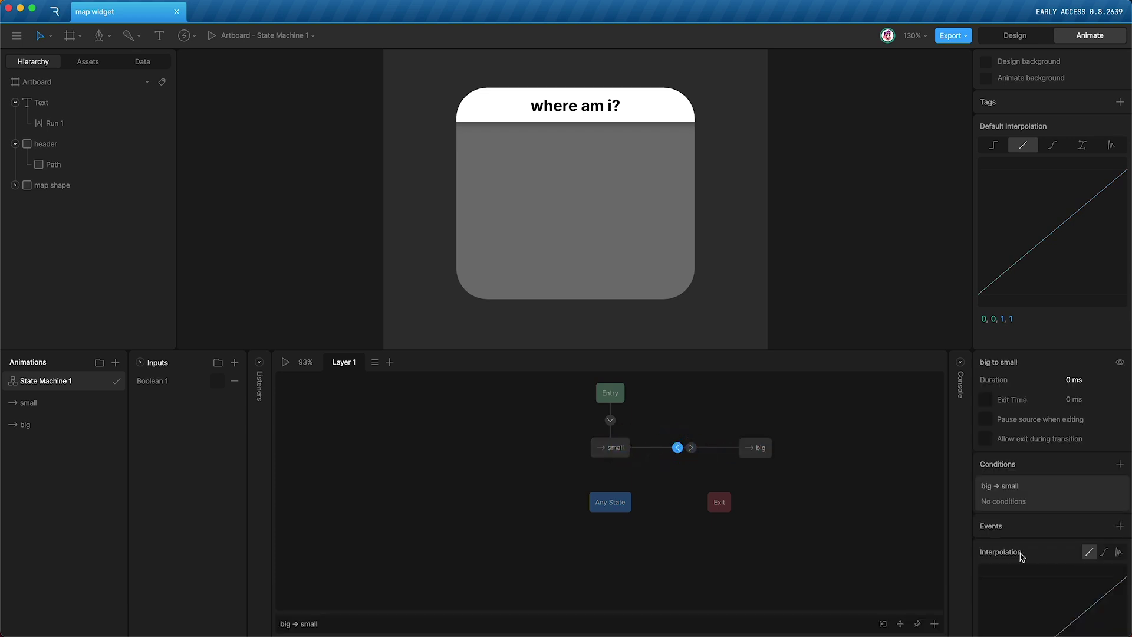
click(1120, 464)
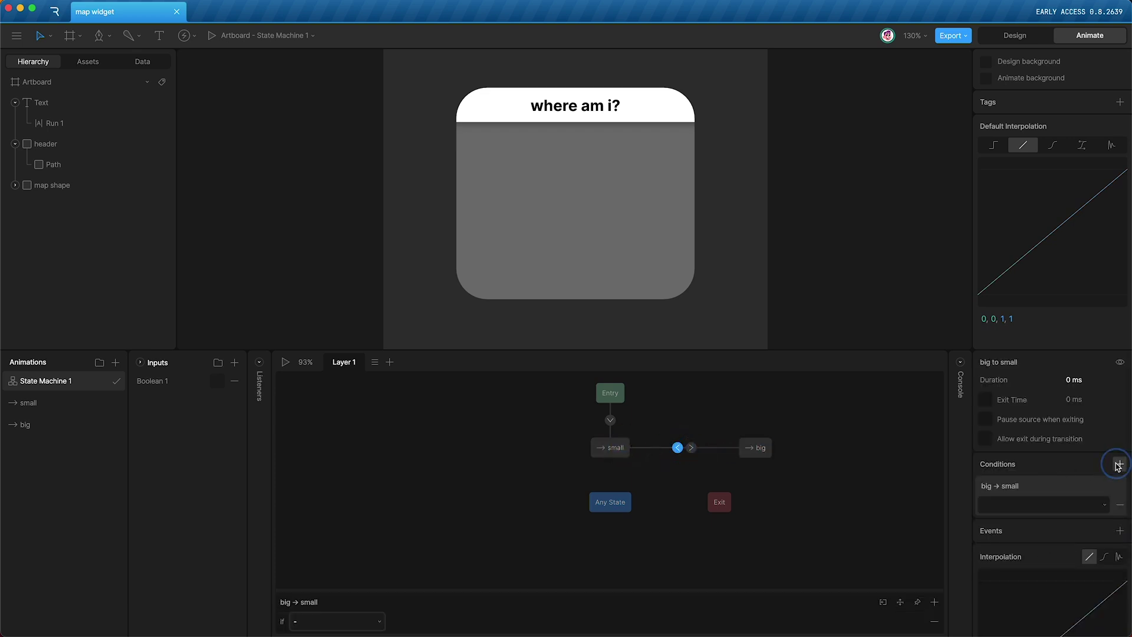
click(1017, 506)
click(996, 541)
click(1071, 505)
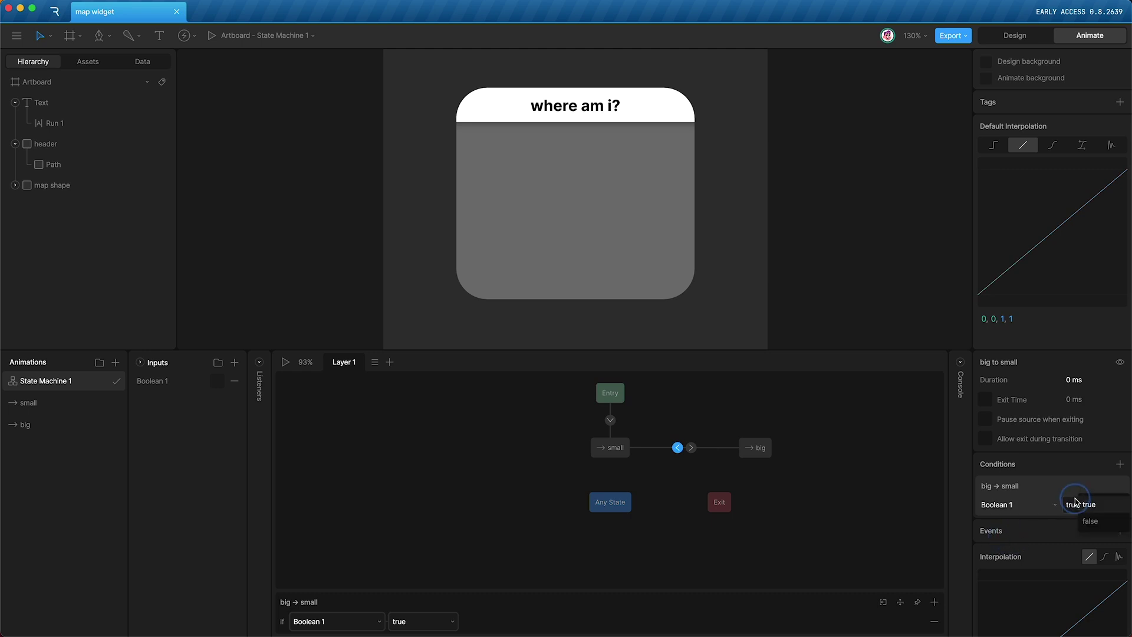
click(1087, 522)
Step: Play the state machine and toggle Boolean 1 repeatedly to preview the small↔big switch
click(790, 510)
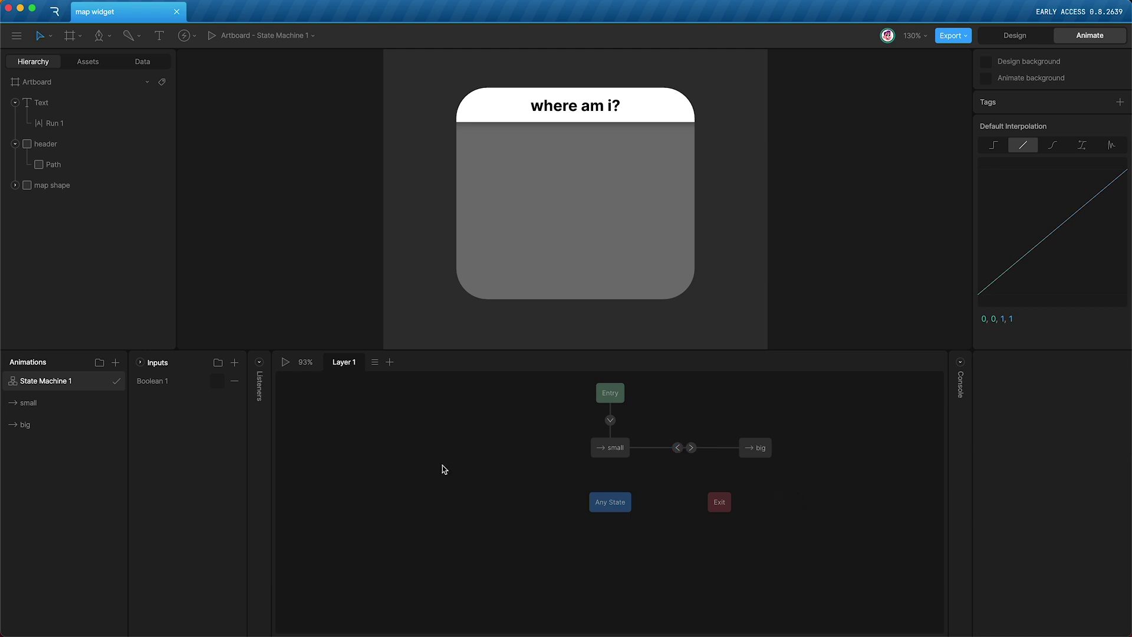
key(space)
click(217, 380)
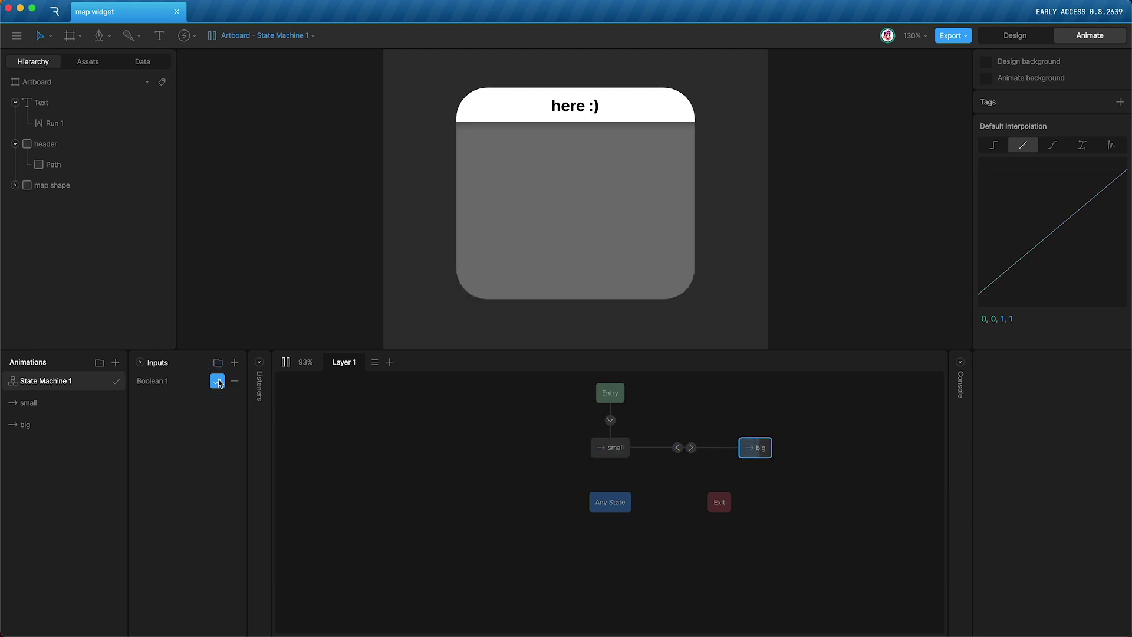
click(217, 380)
click(218, 381)
click(217, 381)
click(217, 381)
click(217, 381)
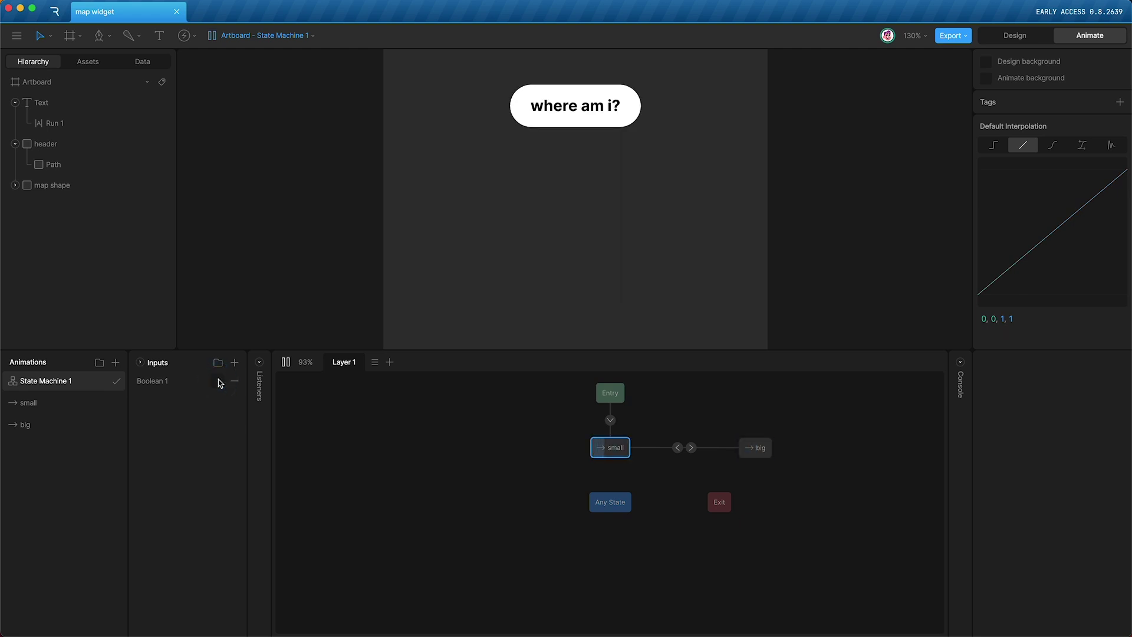
click(218, 381)
key(space)
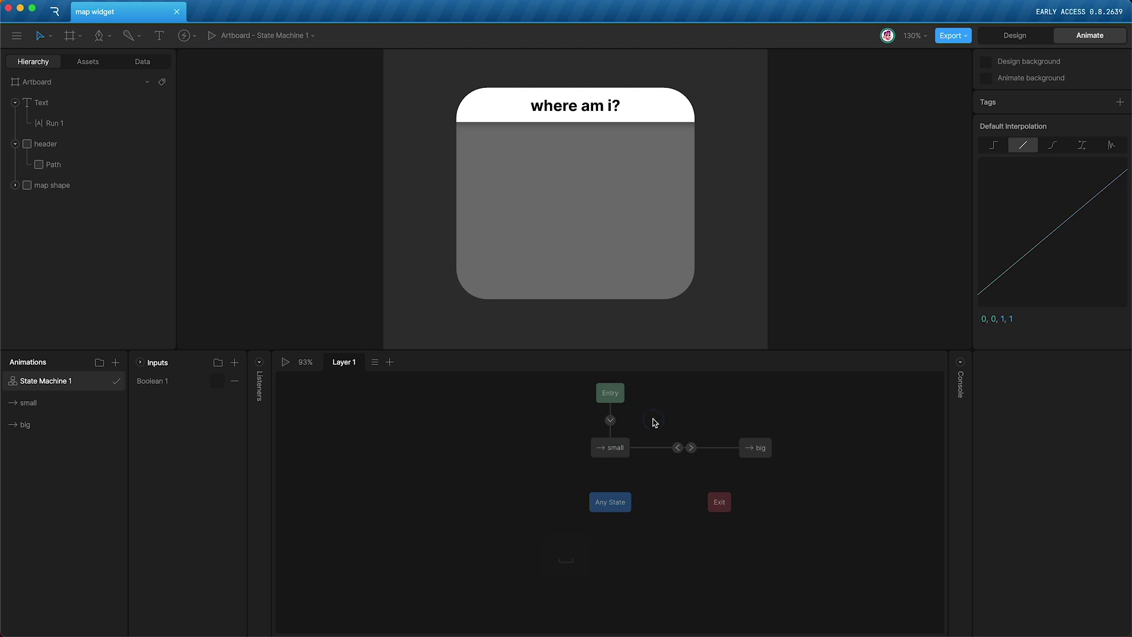
Step: Give both small↔big transitions a 500 ms duration with Elastic interpolation
drag(654, 422, 740, 473)
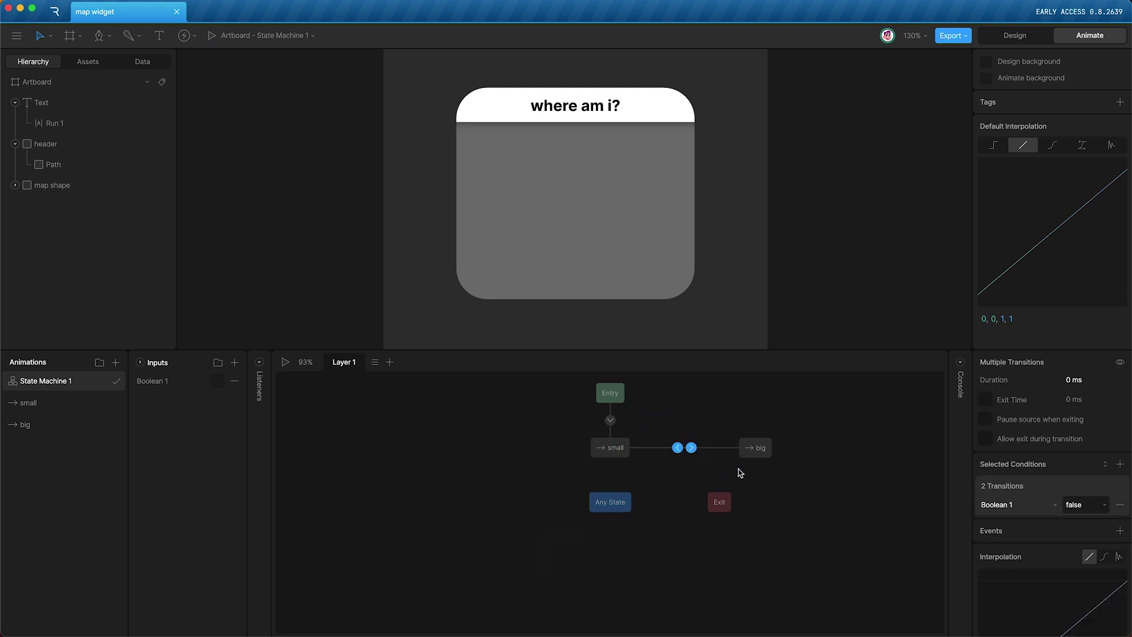
click(1074, 382)
text(500ms)
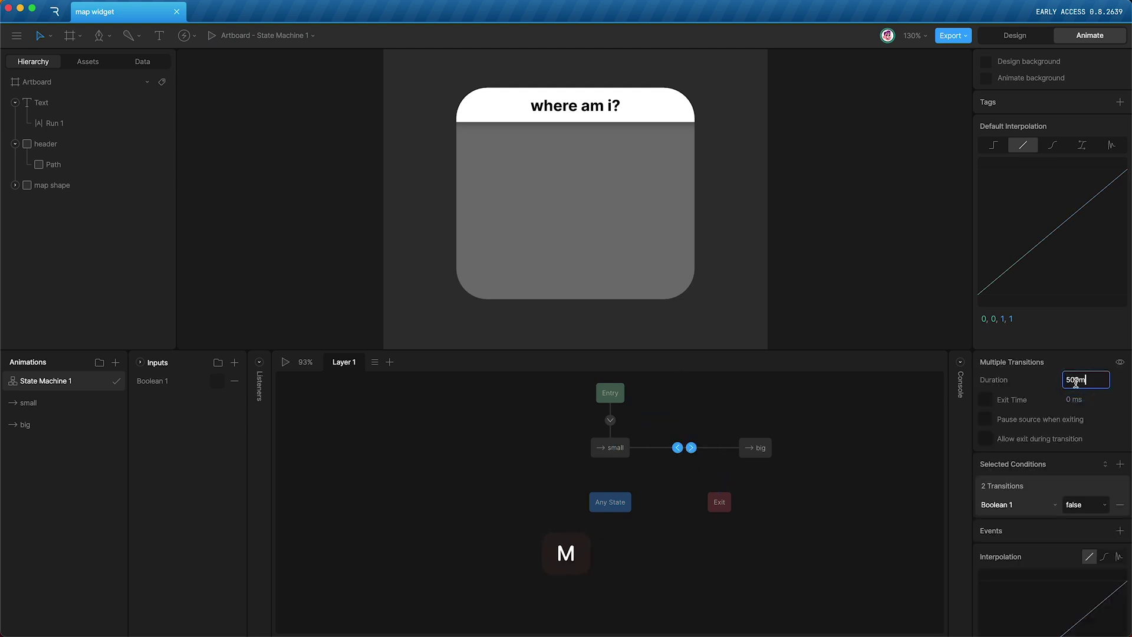
key(Return)
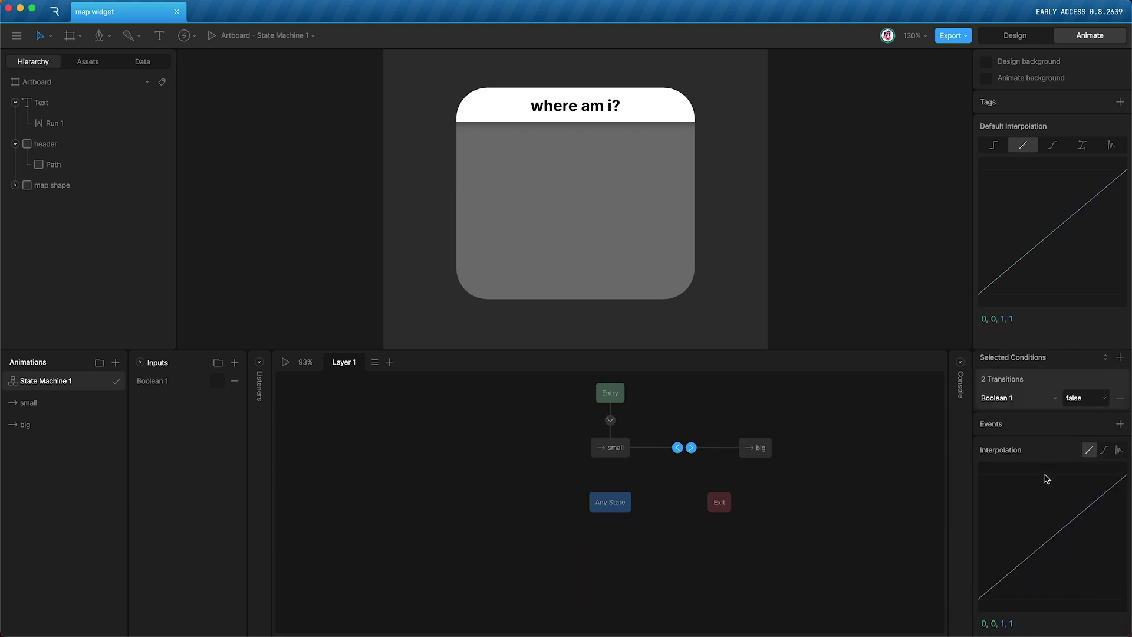
click(1119, 451)
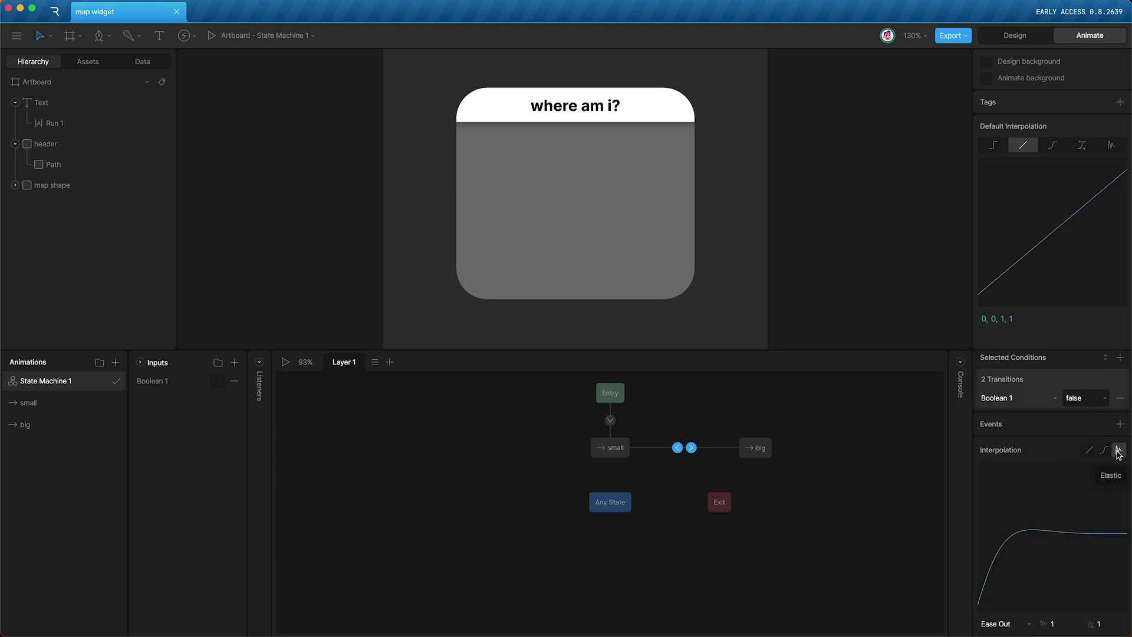
click(626, 573)
Step: Replay the state machine and toggle Boolean 1, ending on the 'here :)' card
key(space)
click(217, 380)
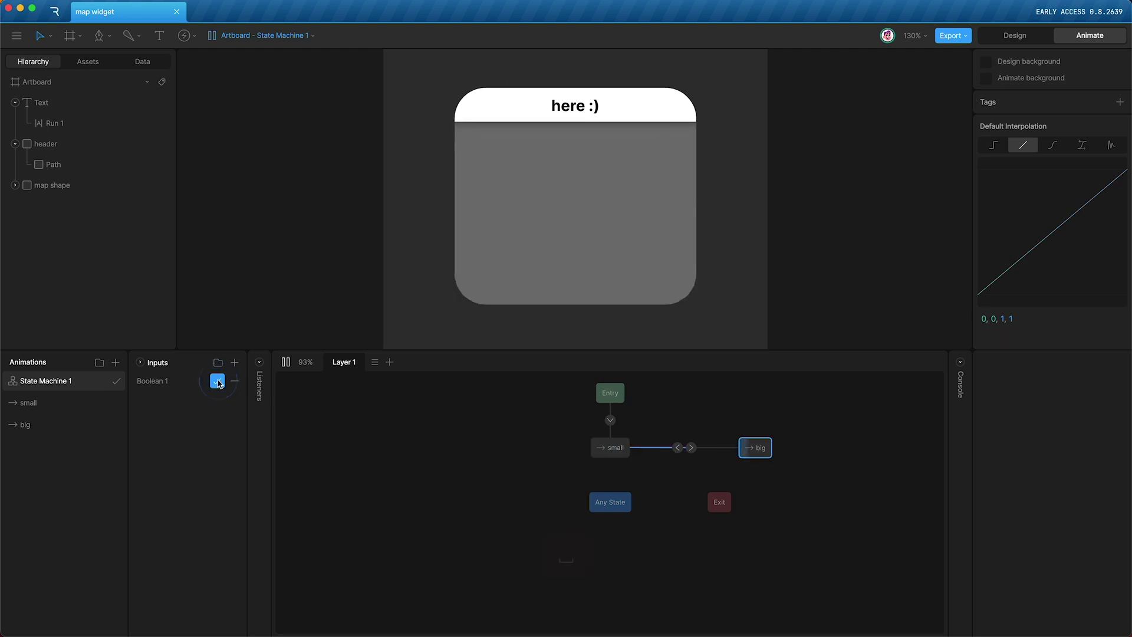
click(217, 380)
click(217, 380)
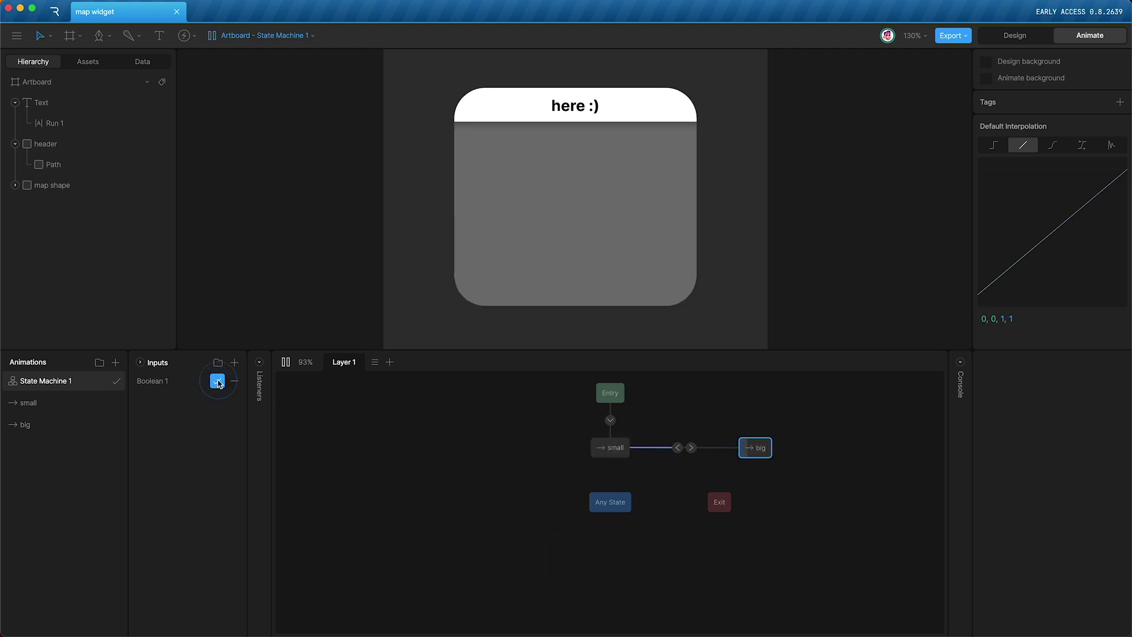
click(217, 380)
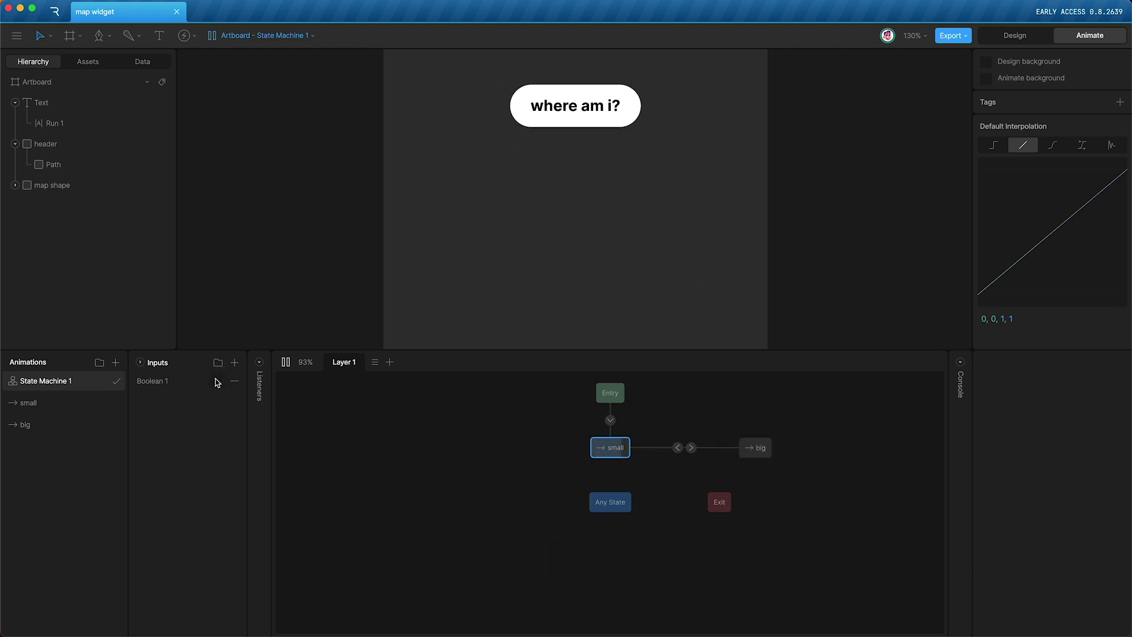
click(217, 381)
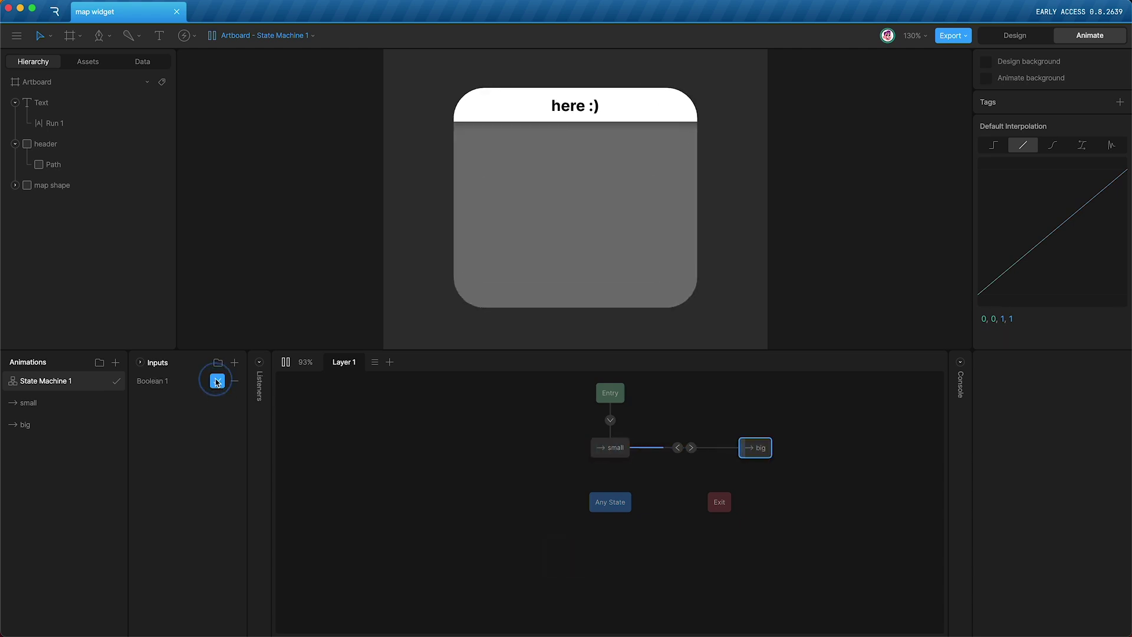
click(542, 98)
Step: Click the header during playback, switch Boolean 1 off, and stop the state machine
click(640, 105)
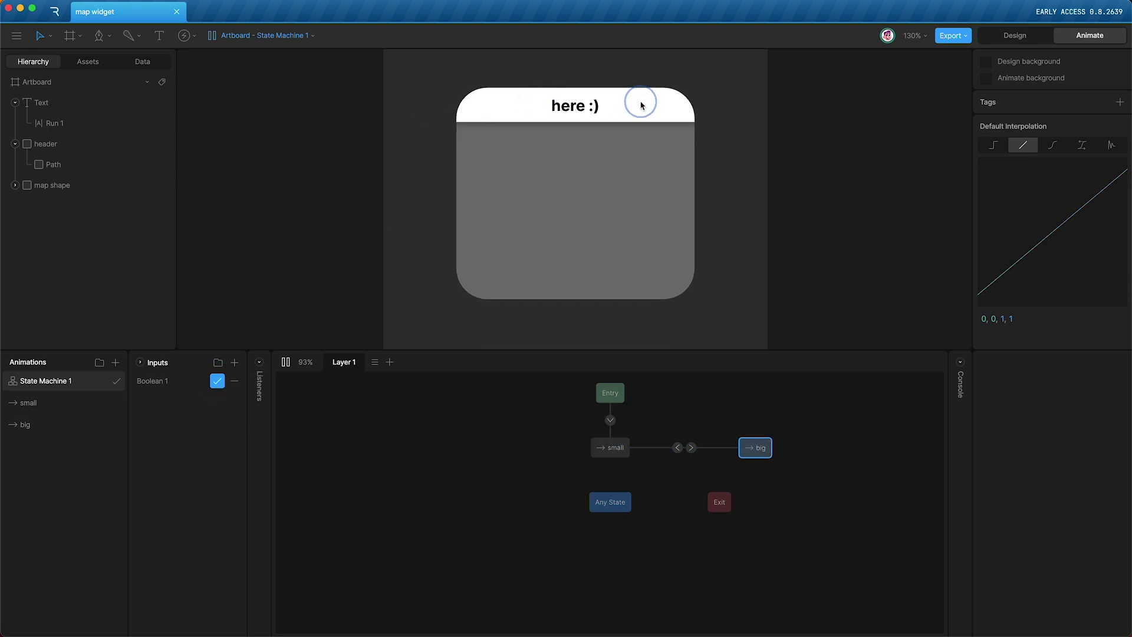
click(511, 108)
click(214, 380)
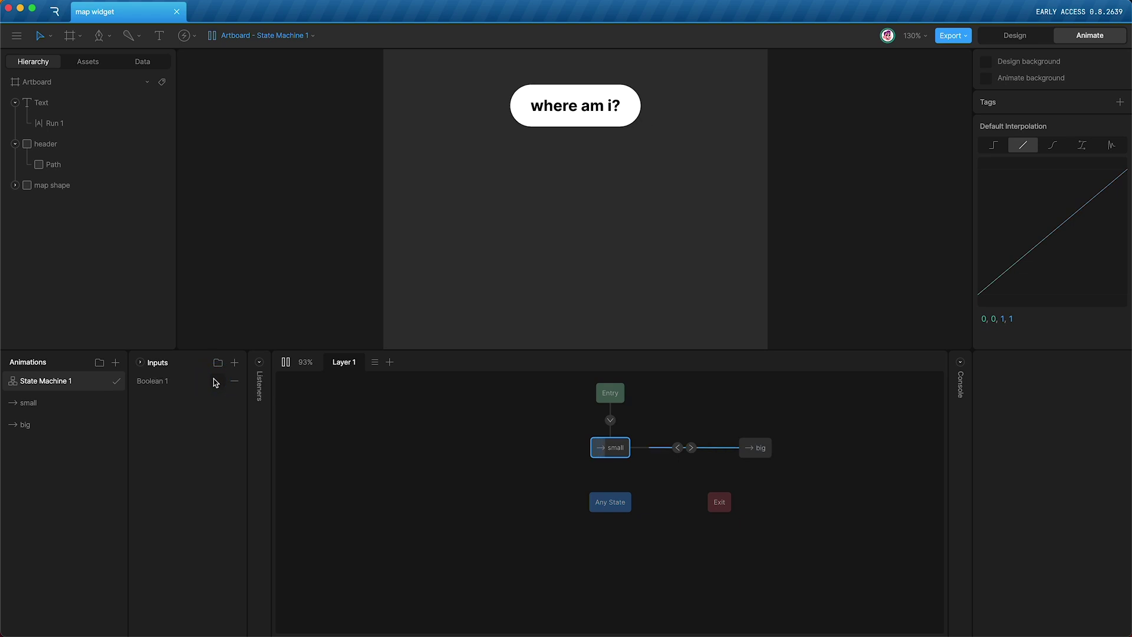
key(space)
Step: Add a new listener that targets the header and reacts to Click
click(263, 375)
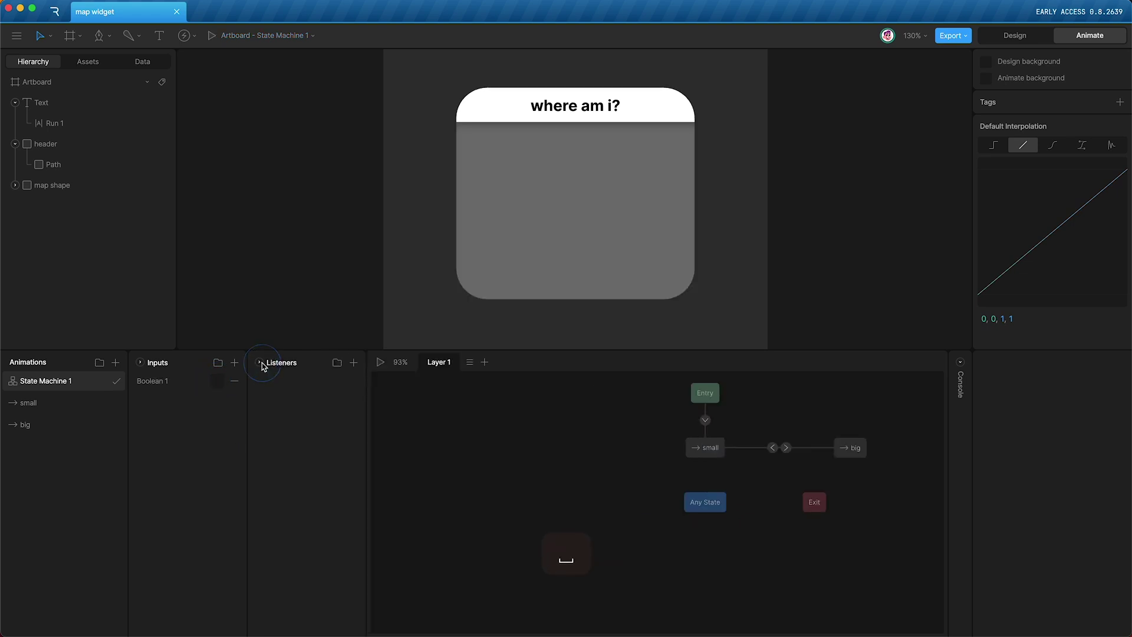
click(354, 363)
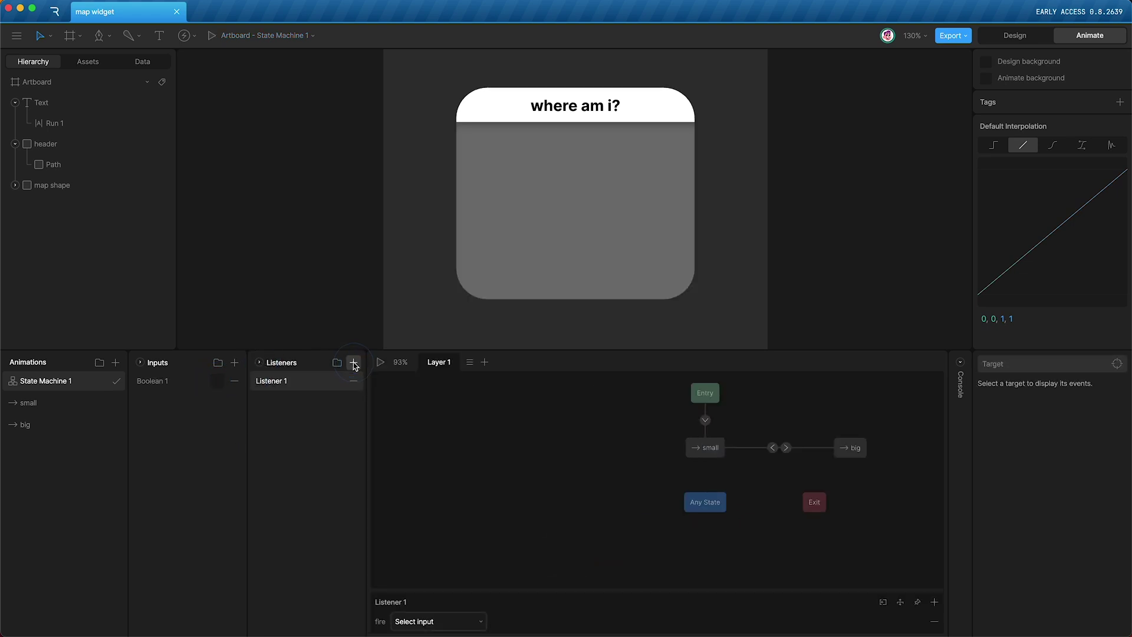
click(1116, 363)
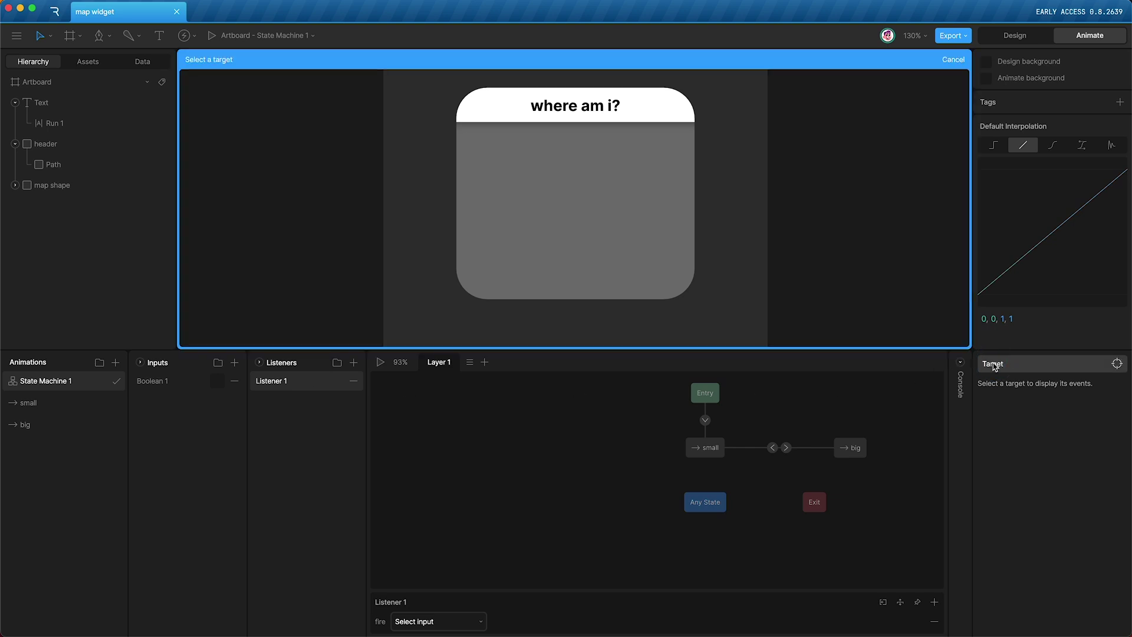
click(50, 148)
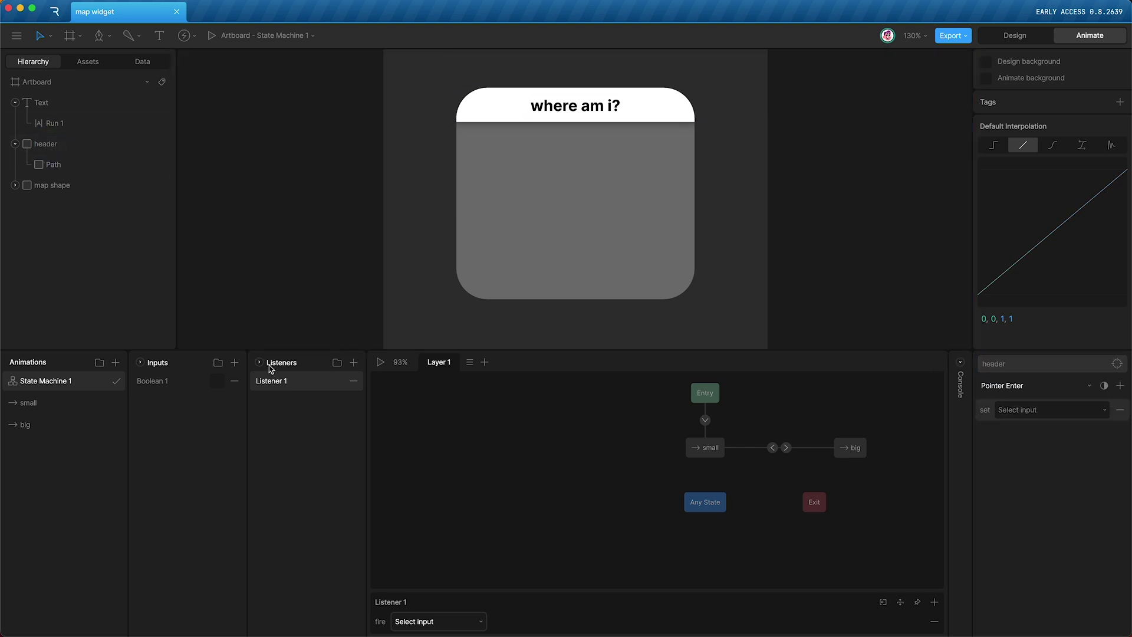
click(1037, 387)
click(1014, 489)
Step: Set the listener's action to Toggle the Boolean 1 input
click(1018, 410)
click(1019, 448)
click(1071, 416)
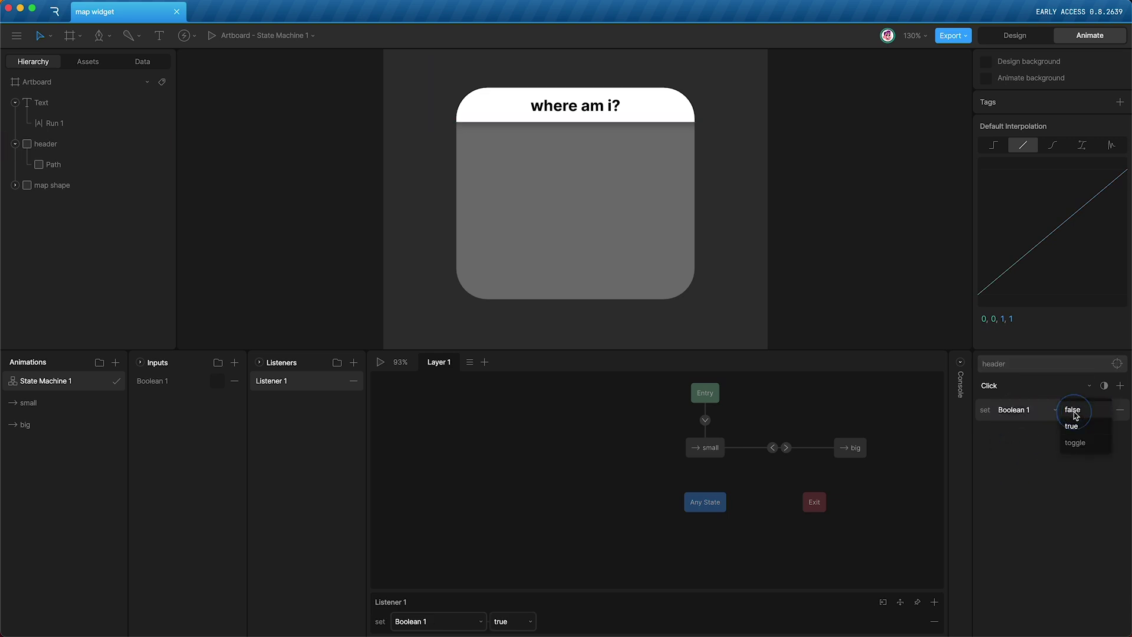
click(1079, 443)
click(405, 413)
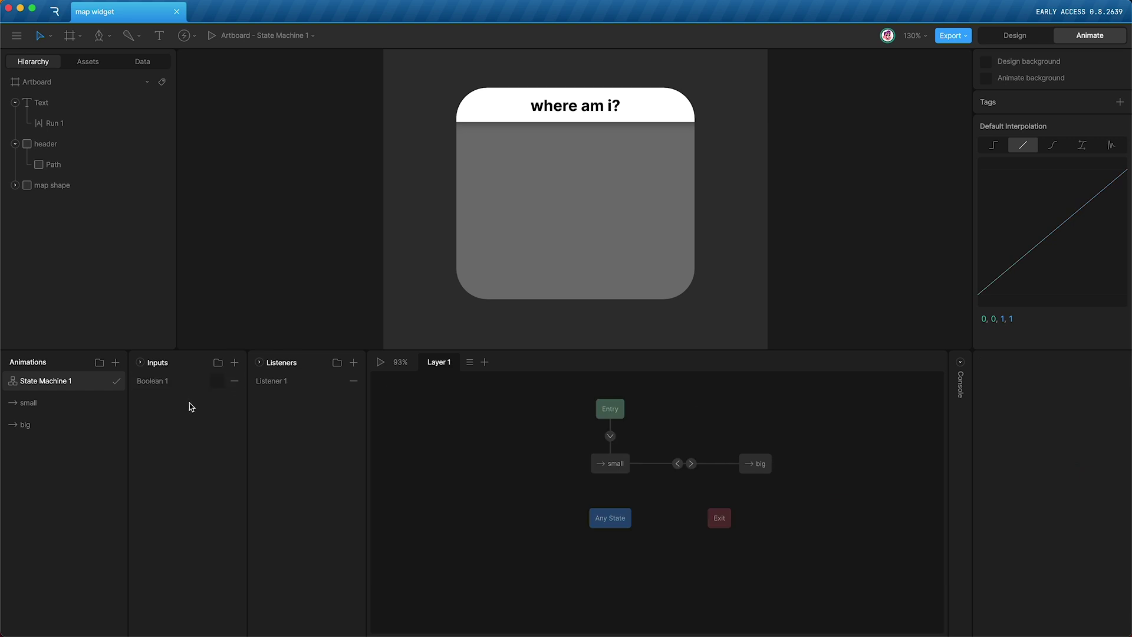
Step: Play the state machine and click the header repeatedly, ending on the expanded 'here :)' card
key(space)
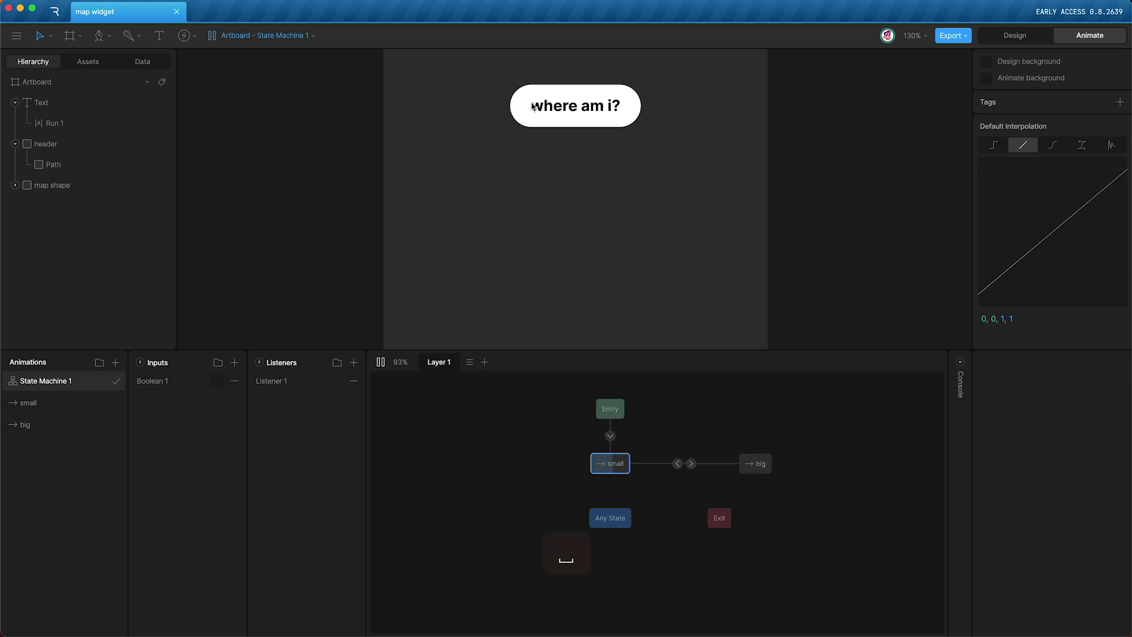
click(532, 110)
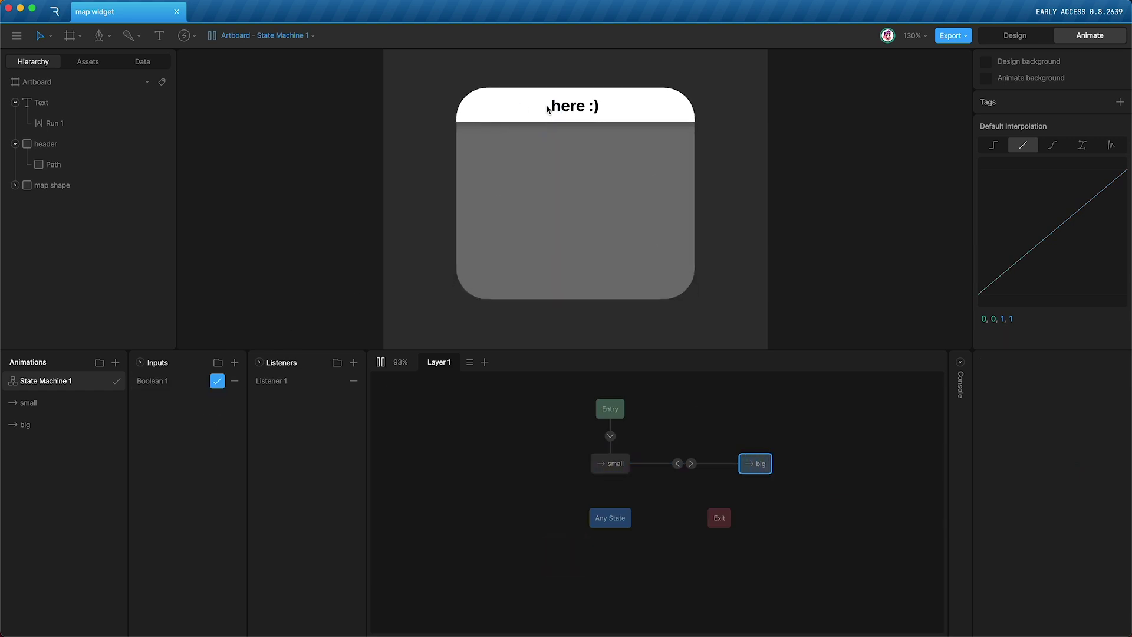
click(634, 103)
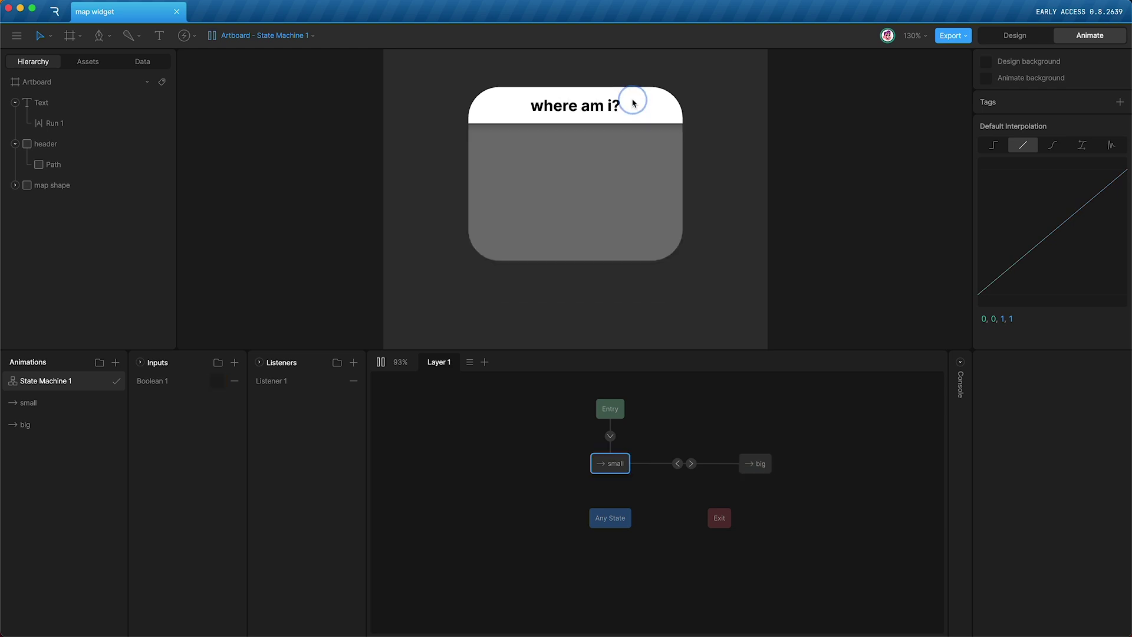
click(581, 114)
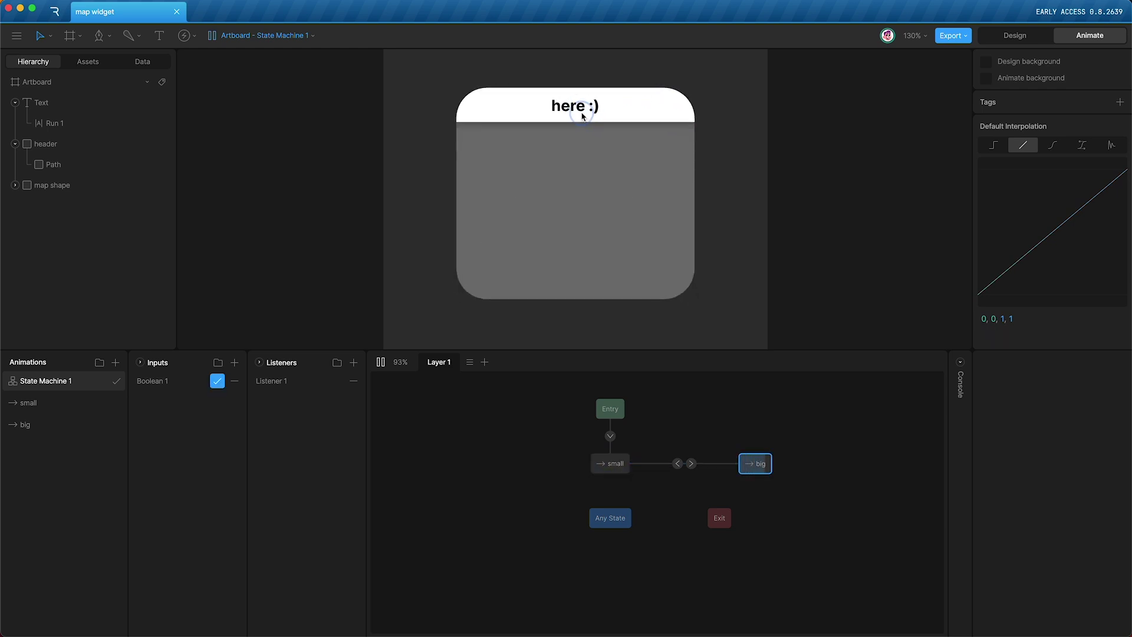
click(580, 116)
click(592, 109)
click(633, 106)
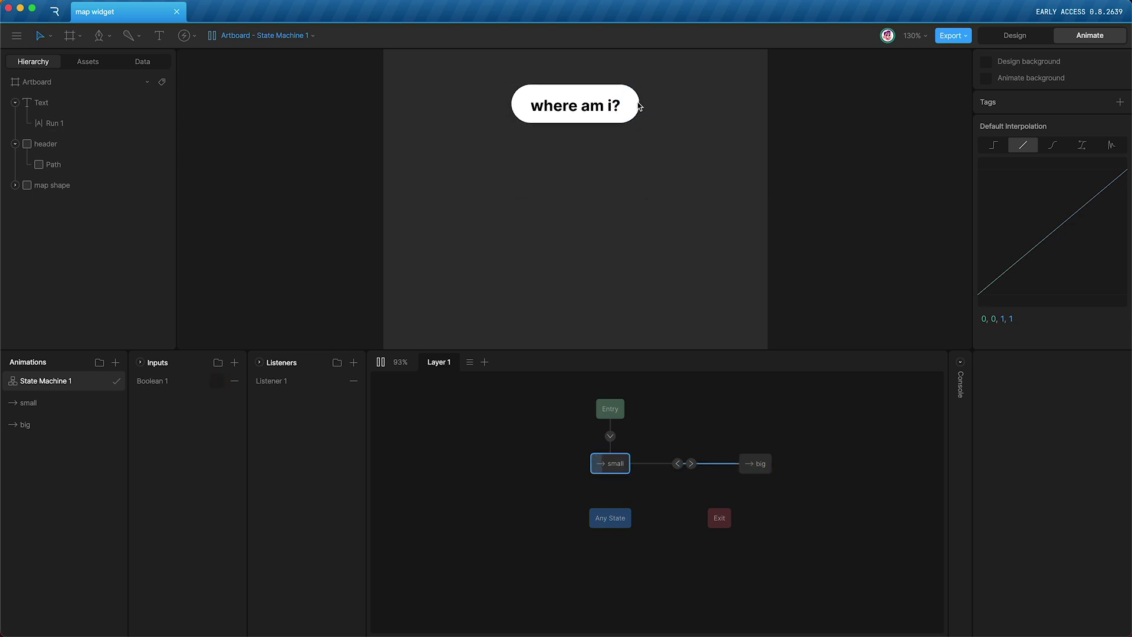
click(566, 111)
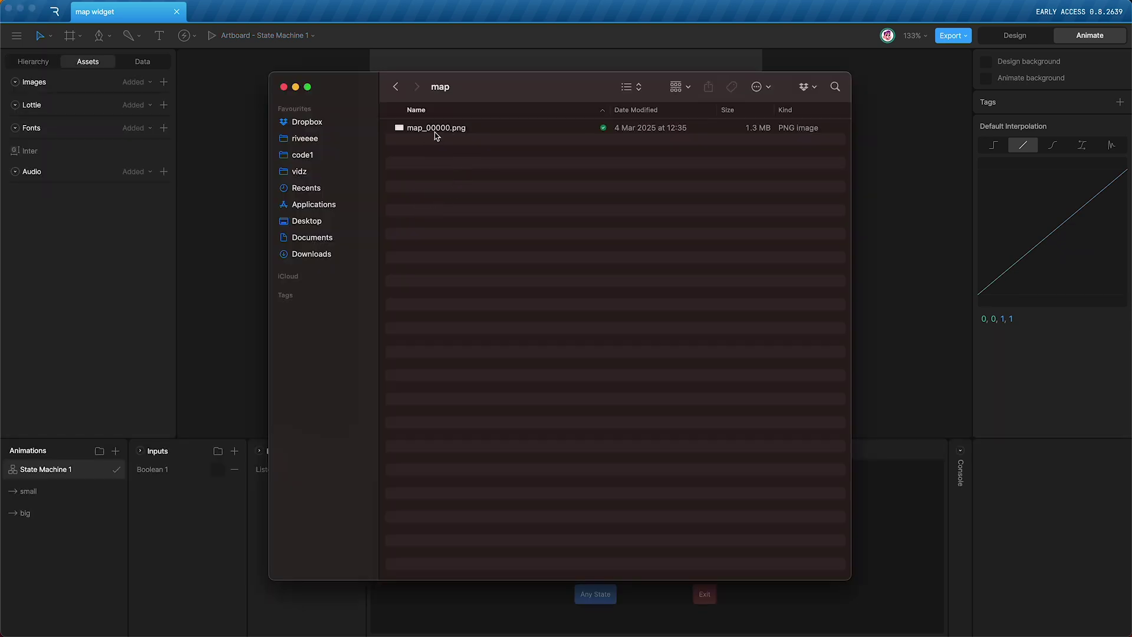
Step: Preview map_00000.png in Finder and import it into the Rive file's Assets
click(434, 129)
key(space)
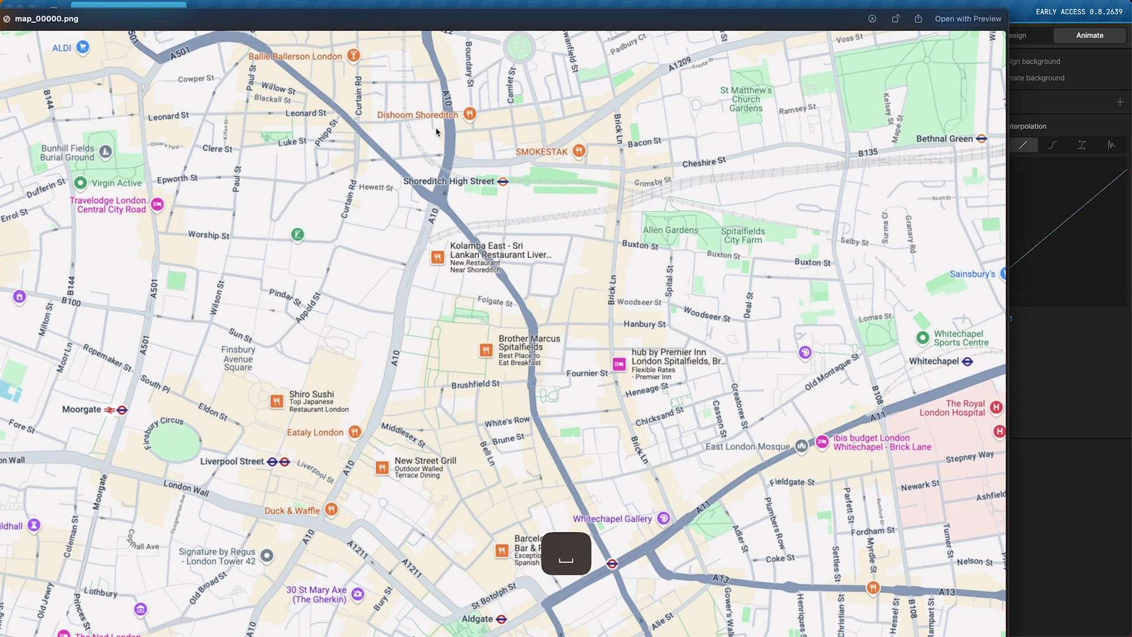
key(space)
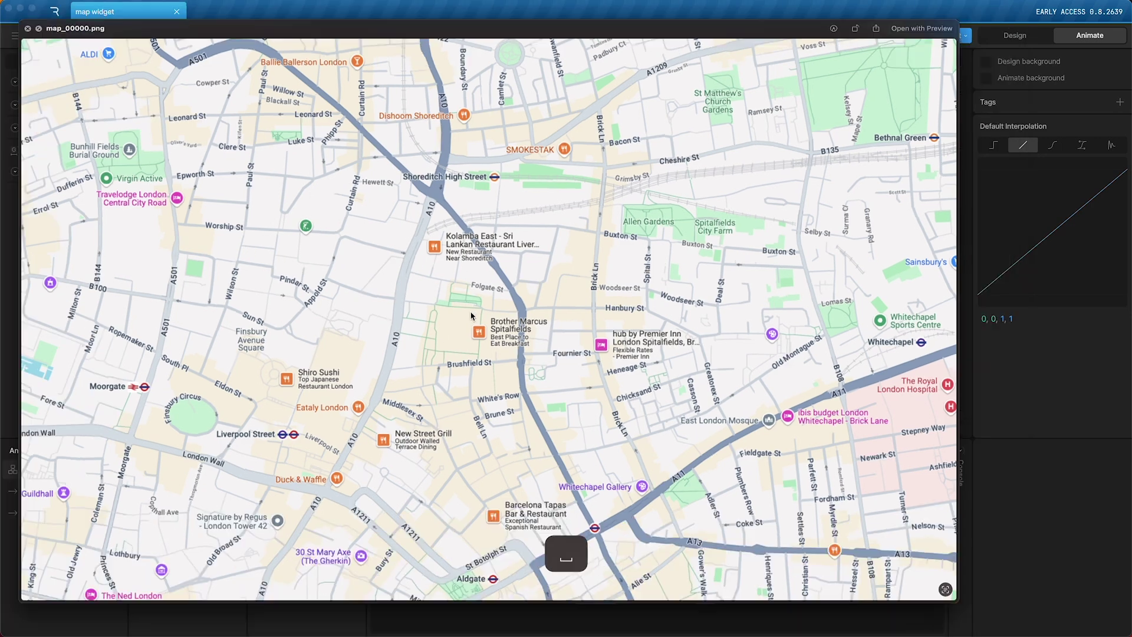
drag(478, 129, 252, 277)
click(252, 276)
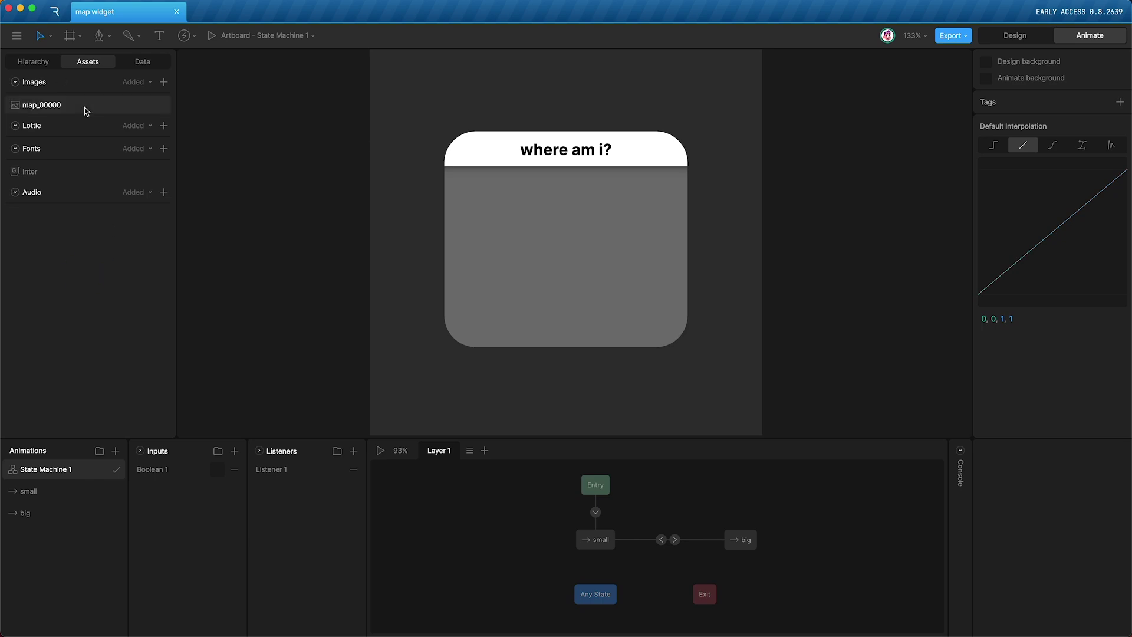
Step: Place the map image on the artboard at 80% scale over the card and group it
drag(84, 106, 575, 230)
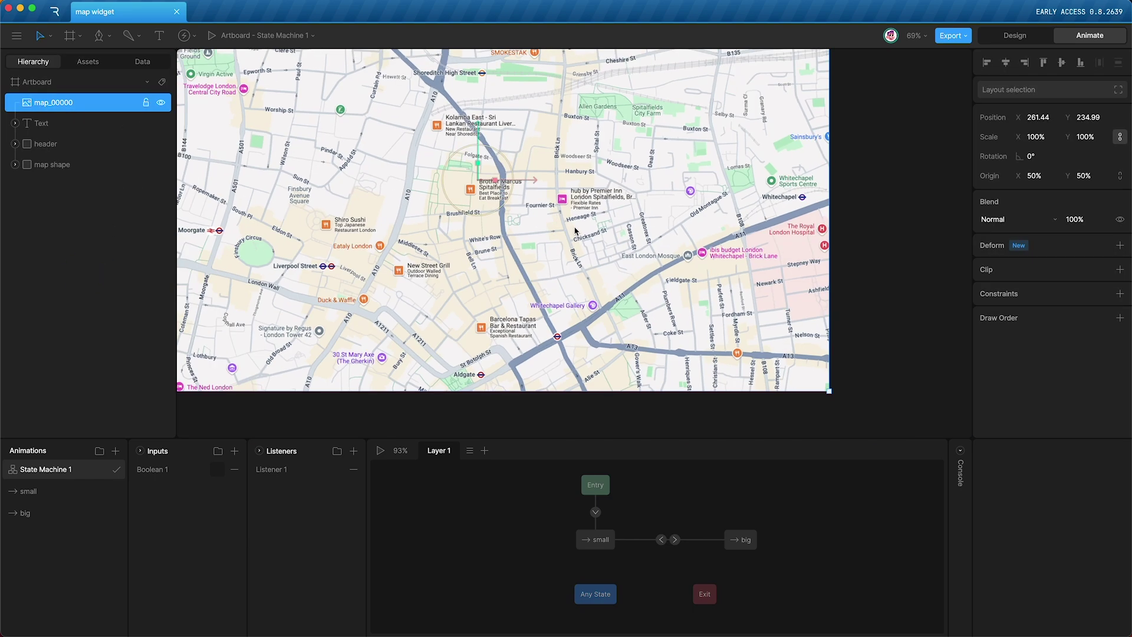
scroll(574, 230, up, 2)
drag(766, 180, 424, 186)
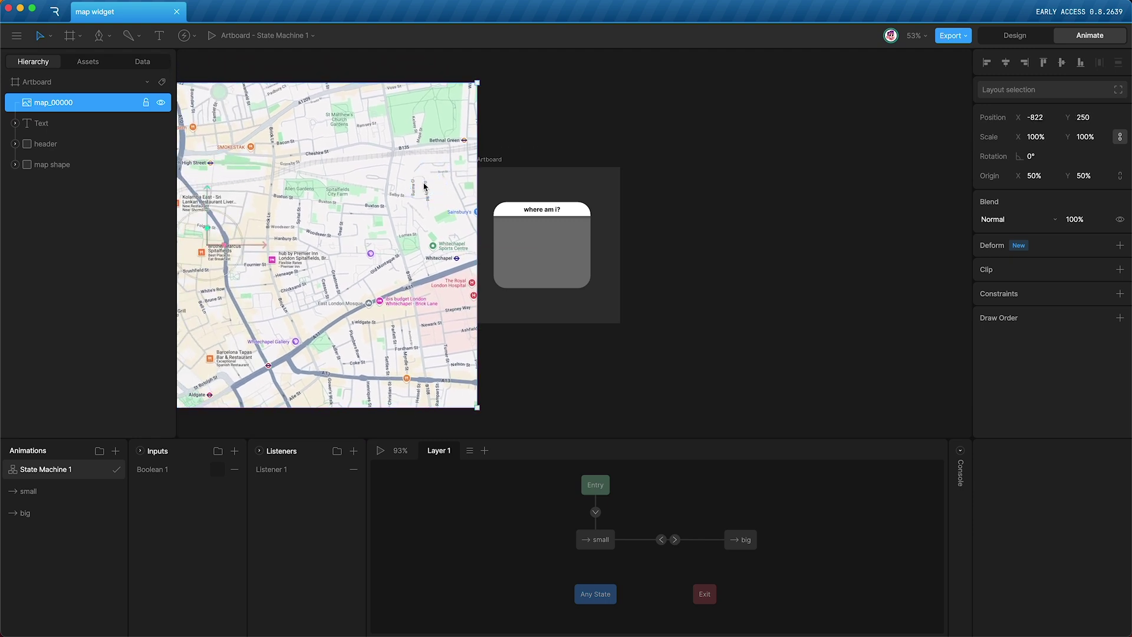
click(1031, 131)
key(shift+Down)
key(shift+Down)
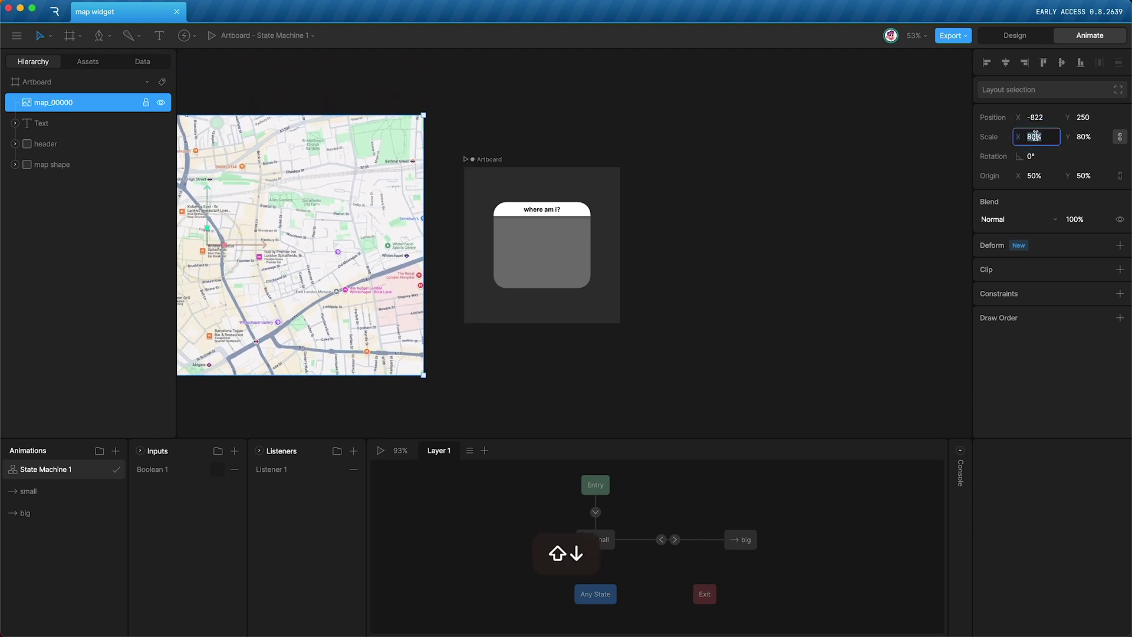
key(shift+Down)
key(shift+Up)
drag(257, 187, 553, 218)
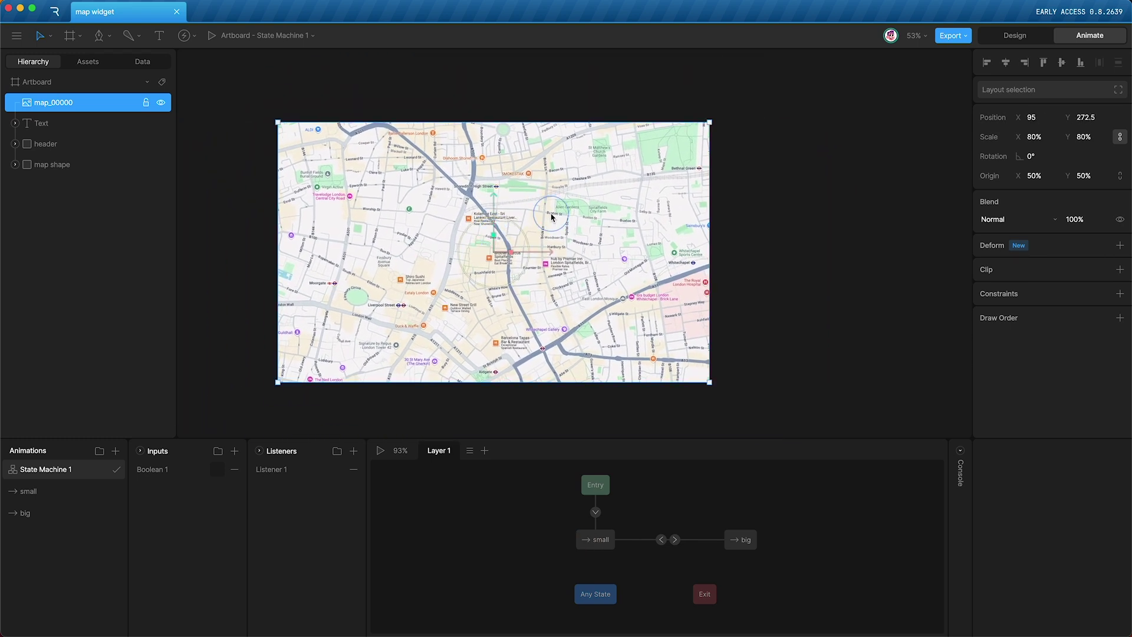
key(super+g)
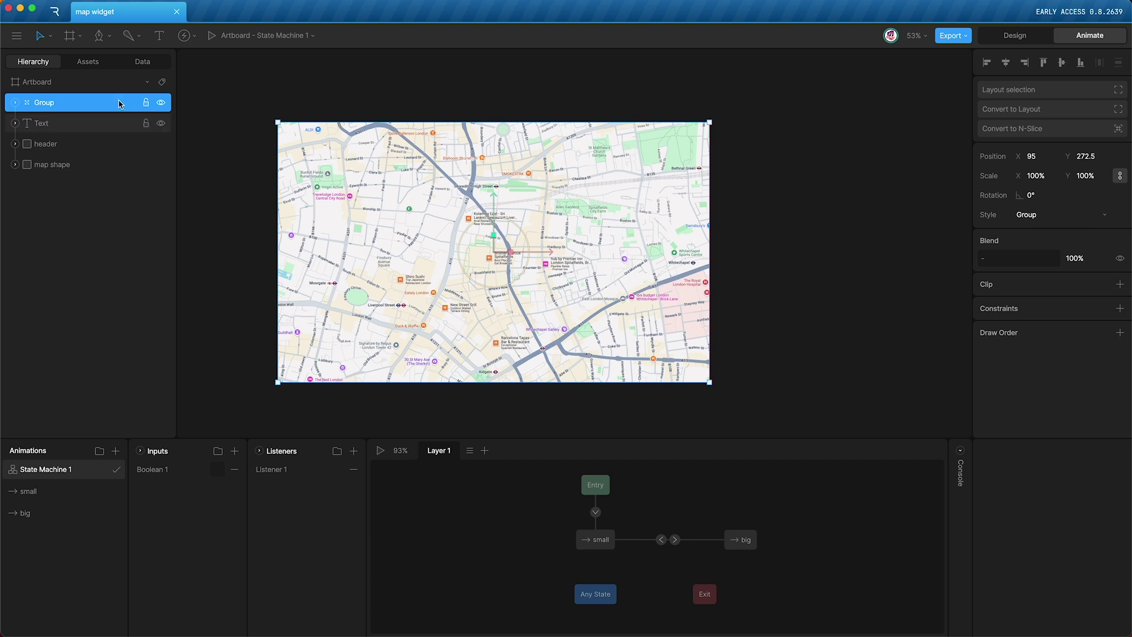
Step: Clip the group to the map shape and rename it 'map group'
click(14, 103)
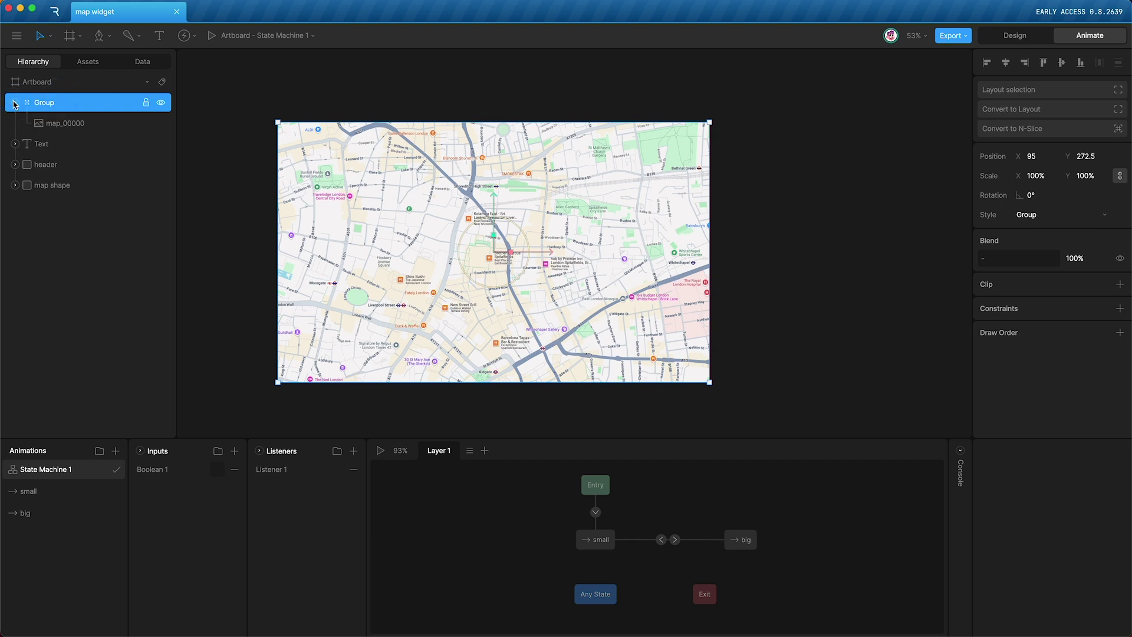
click(1119, 284)
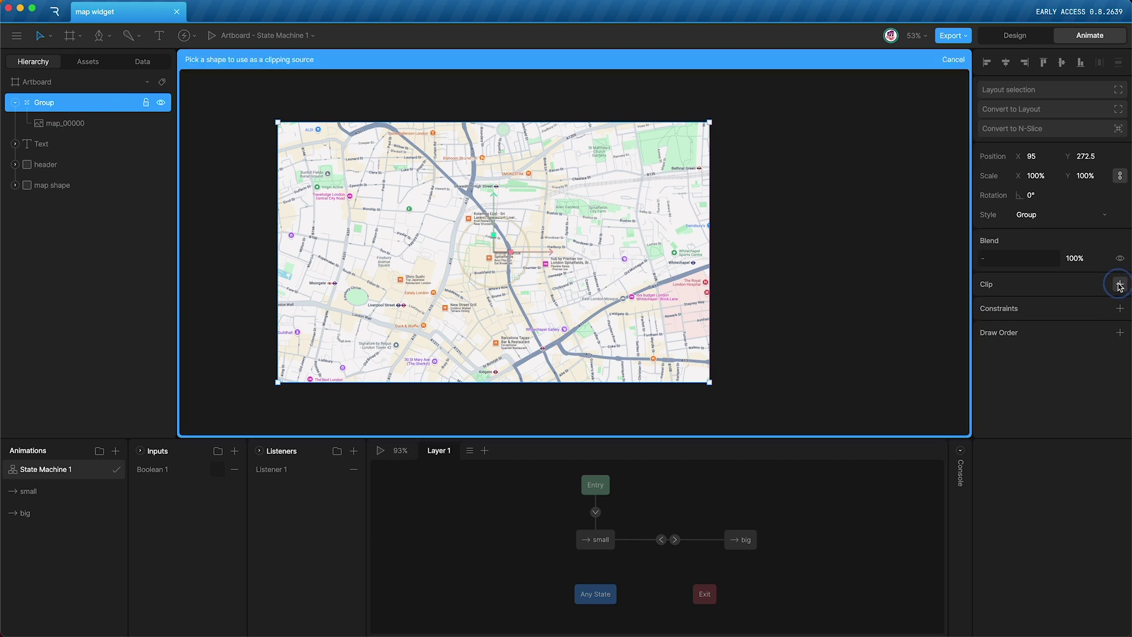
click(77, 185)
click(43, 103)
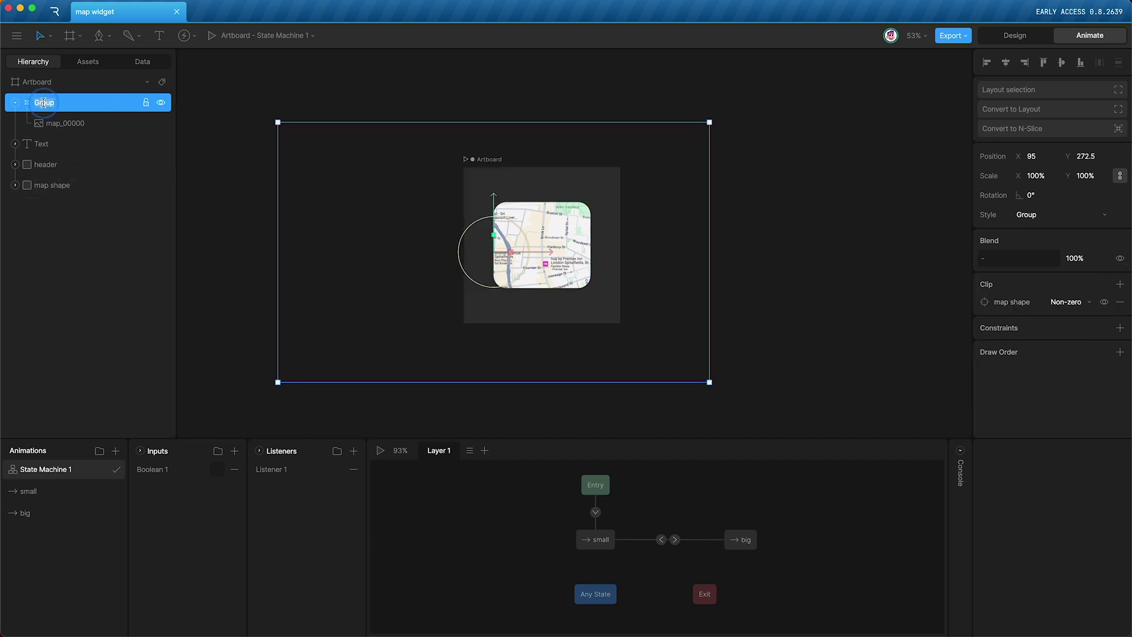
text(map group)
key(Return)
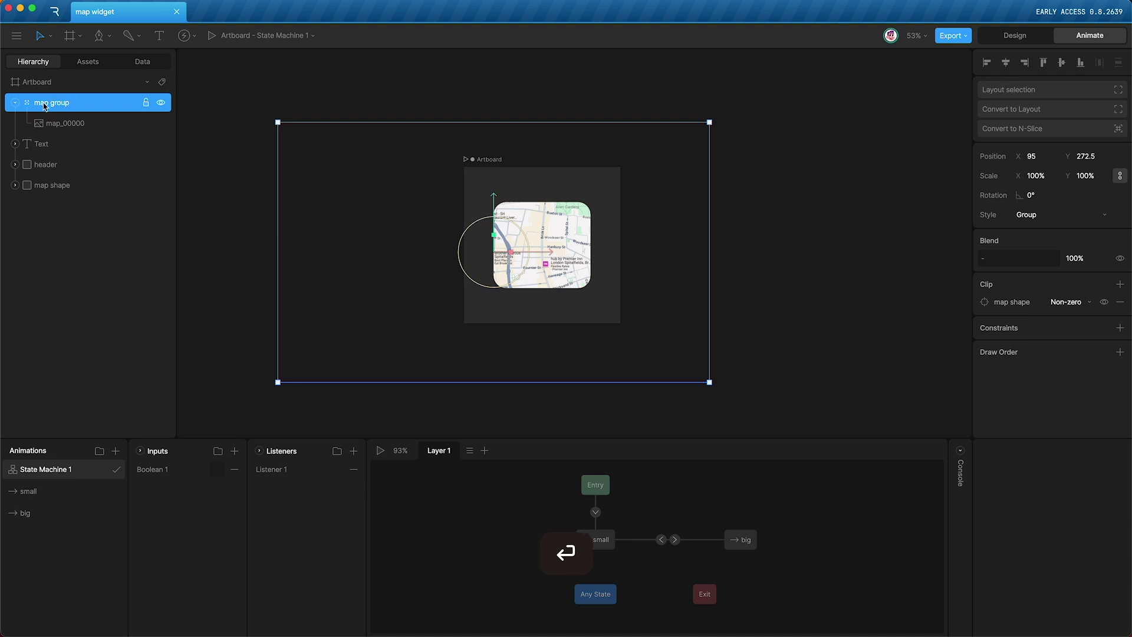
Step: Move map group below the header, turn it into a Row layout, and align it with the card
drag(81, 105, 62, 175)
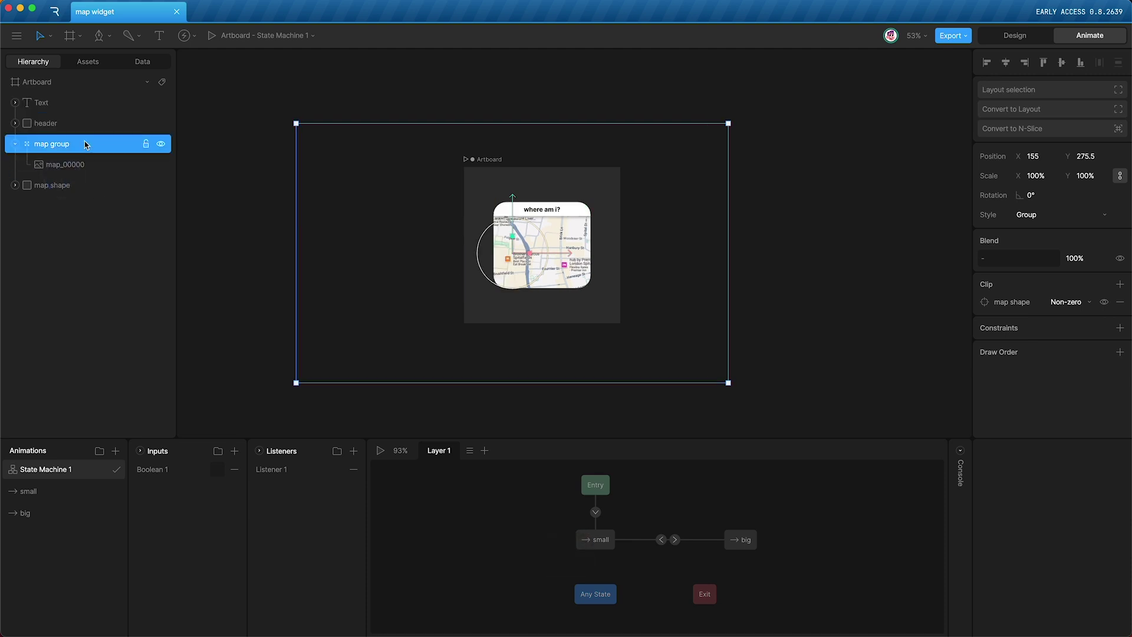
key(shift)
key(shift+l)
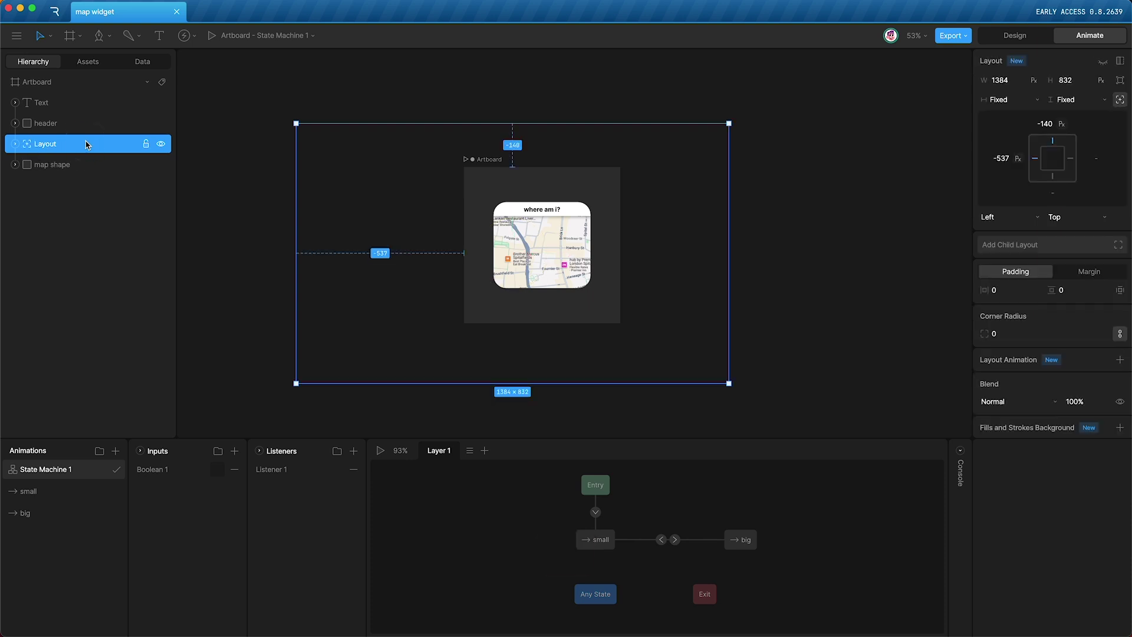
key(shift+l)
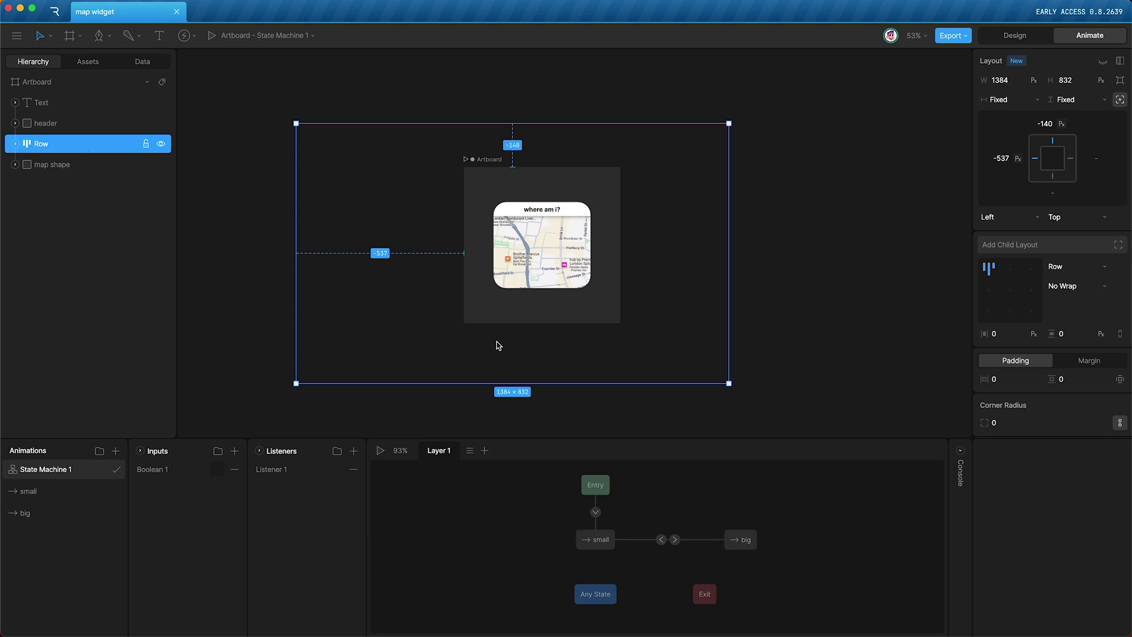
drag(350, 192, 549, 271)
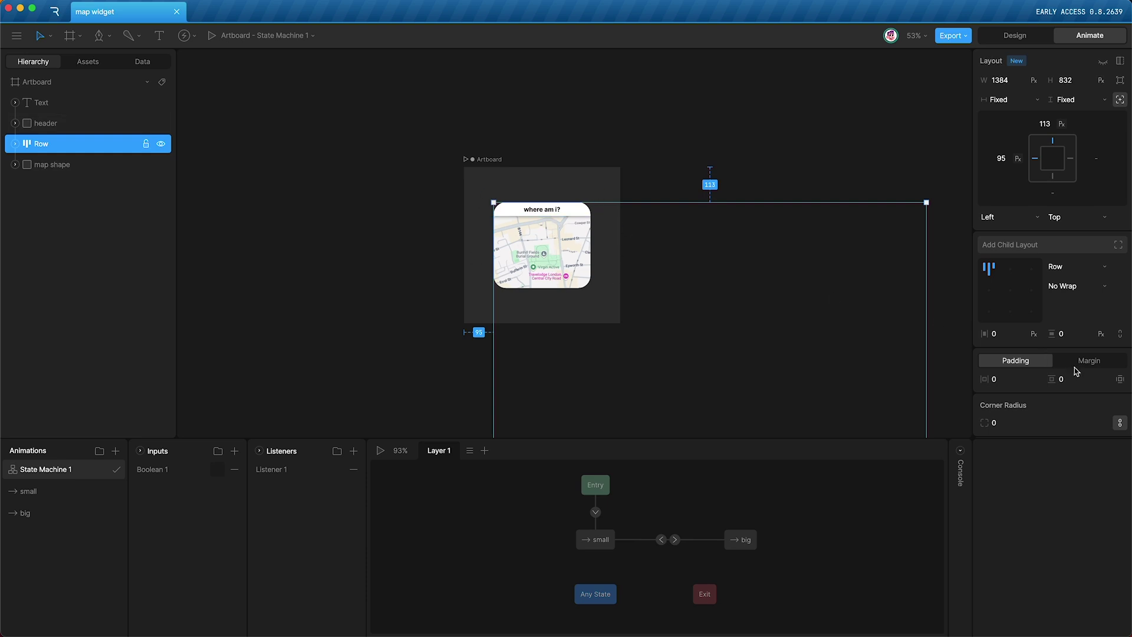
Step: Add a Content Scroll constraint with Direction set to All, then play the state machine
scroll(1053, 417, down, 3)
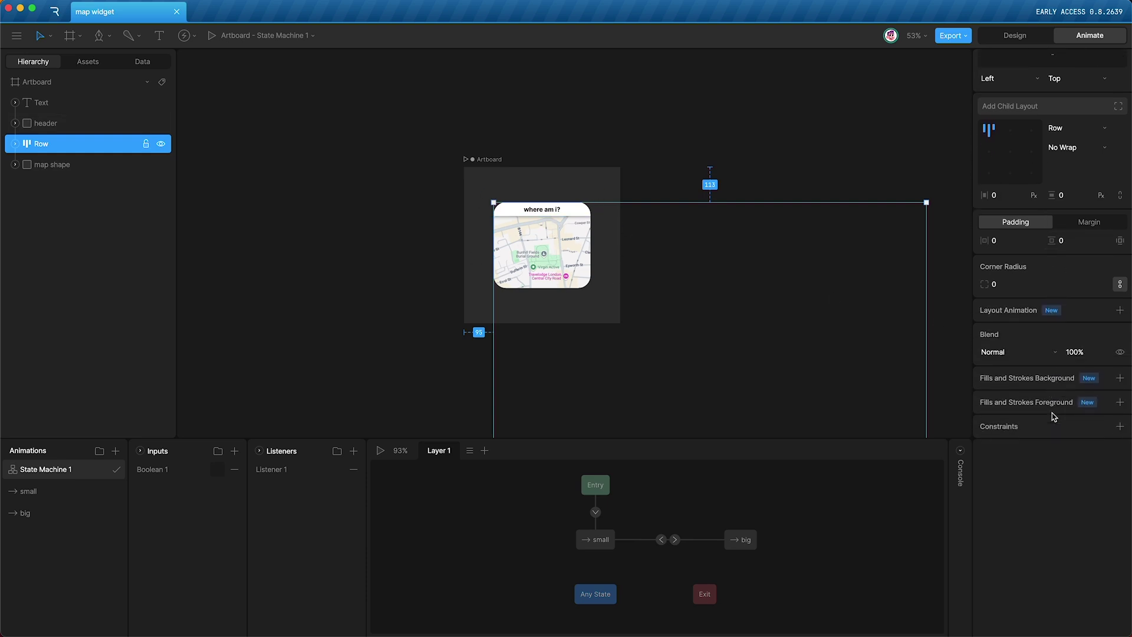
click(1119, 425)
mouse_move(1042, 575)
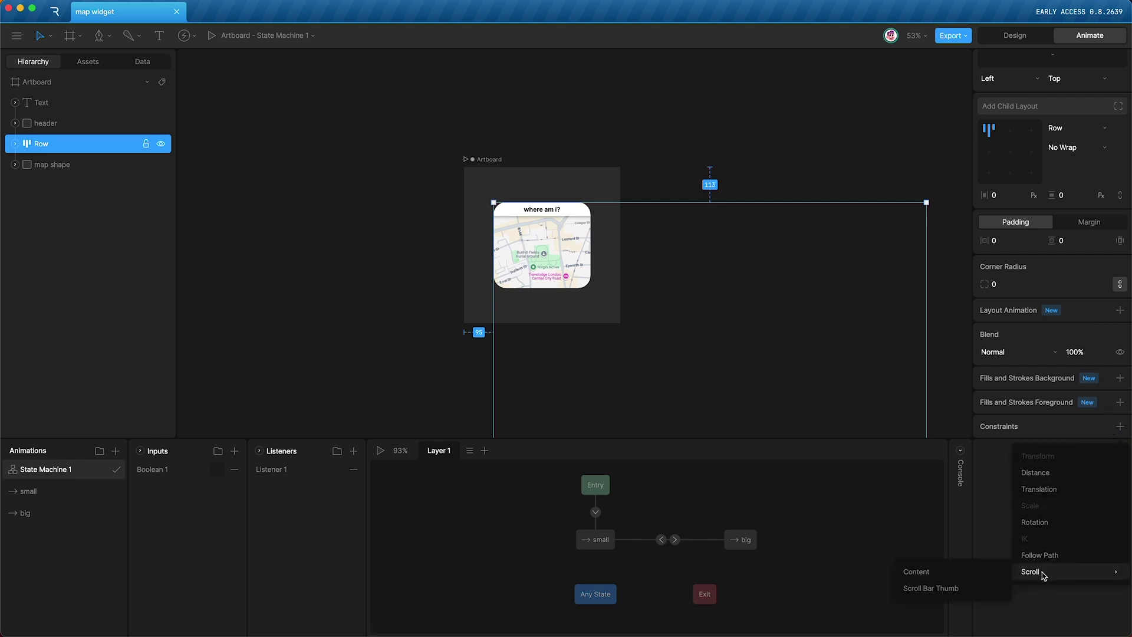
click(951, 575)
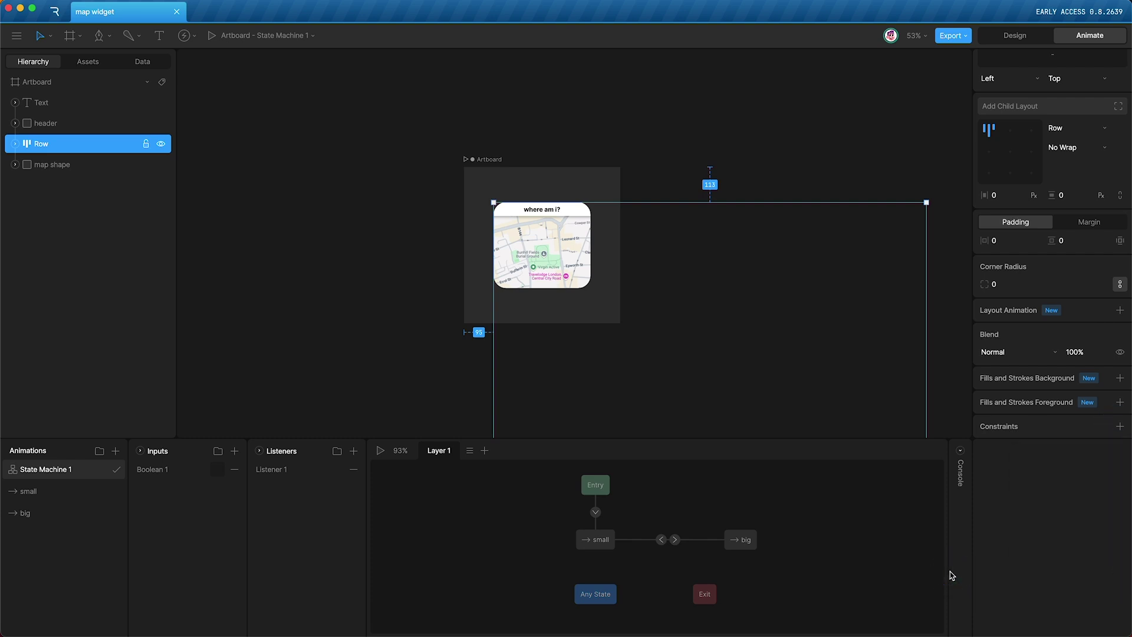
click(984, 425)
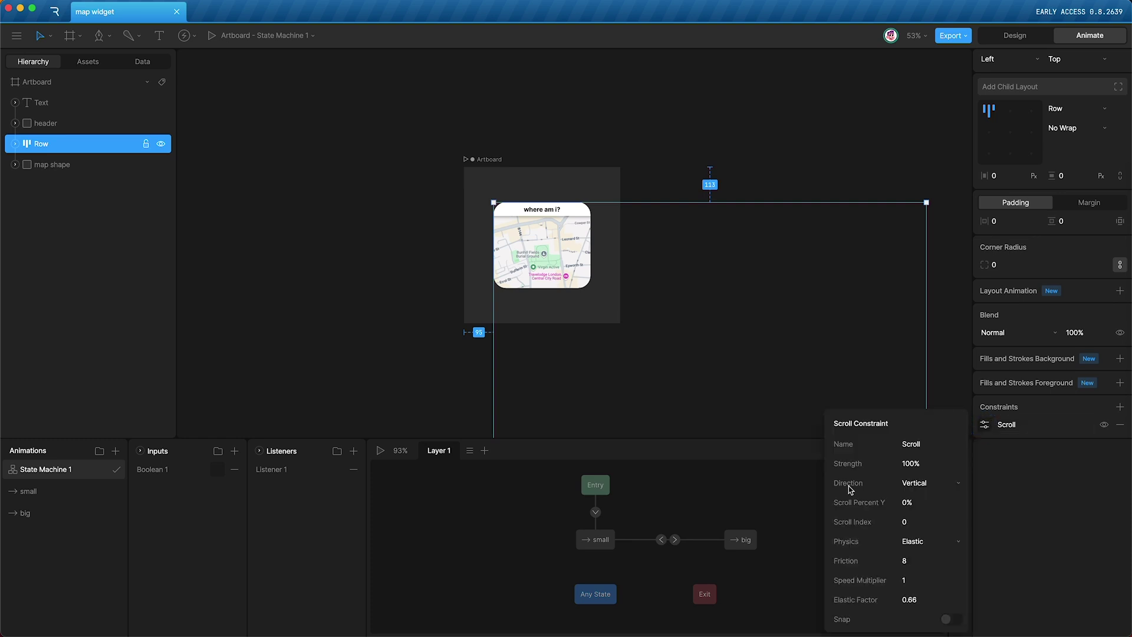
click(917, 484)
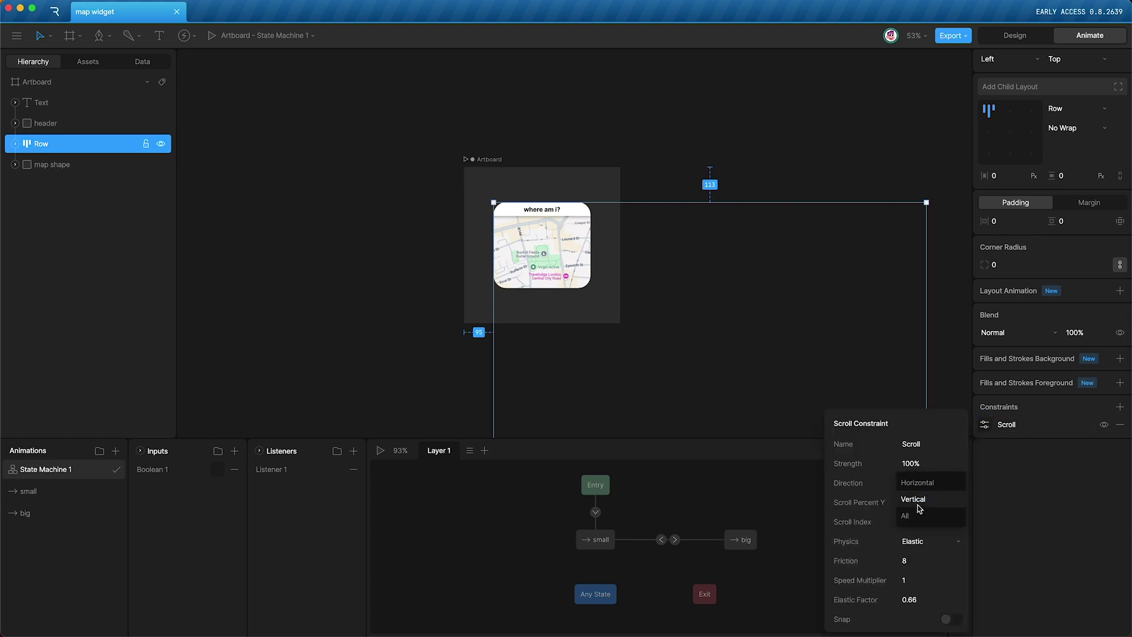
click(917, 520)
click(767, 489)
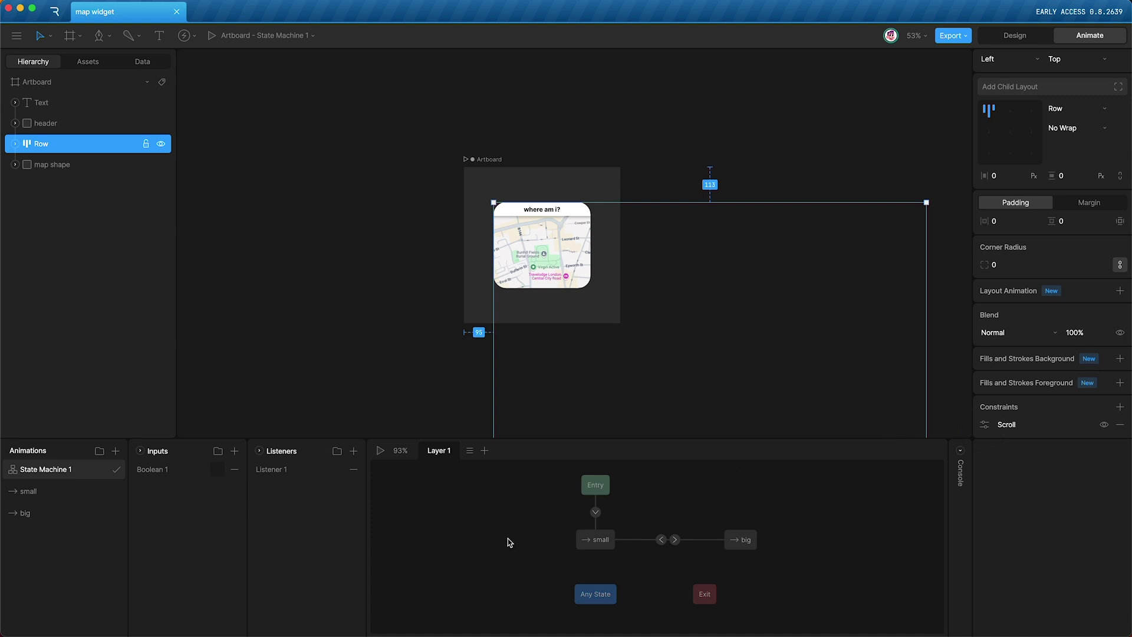
key(space)
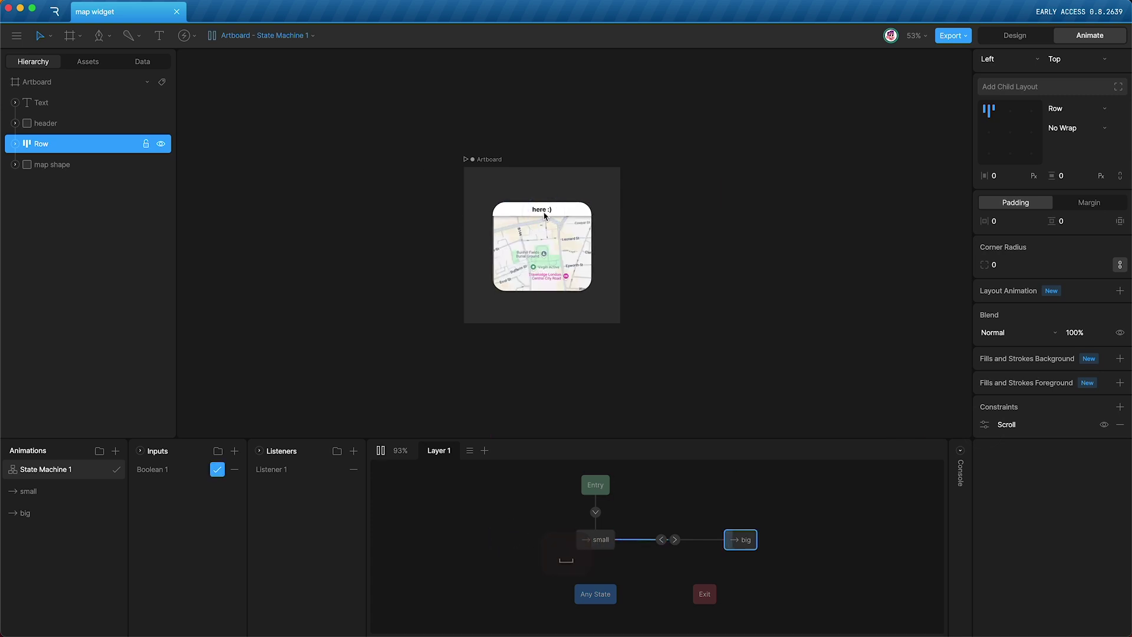
click(538, 210)
drag(514, 251, 592, 333)
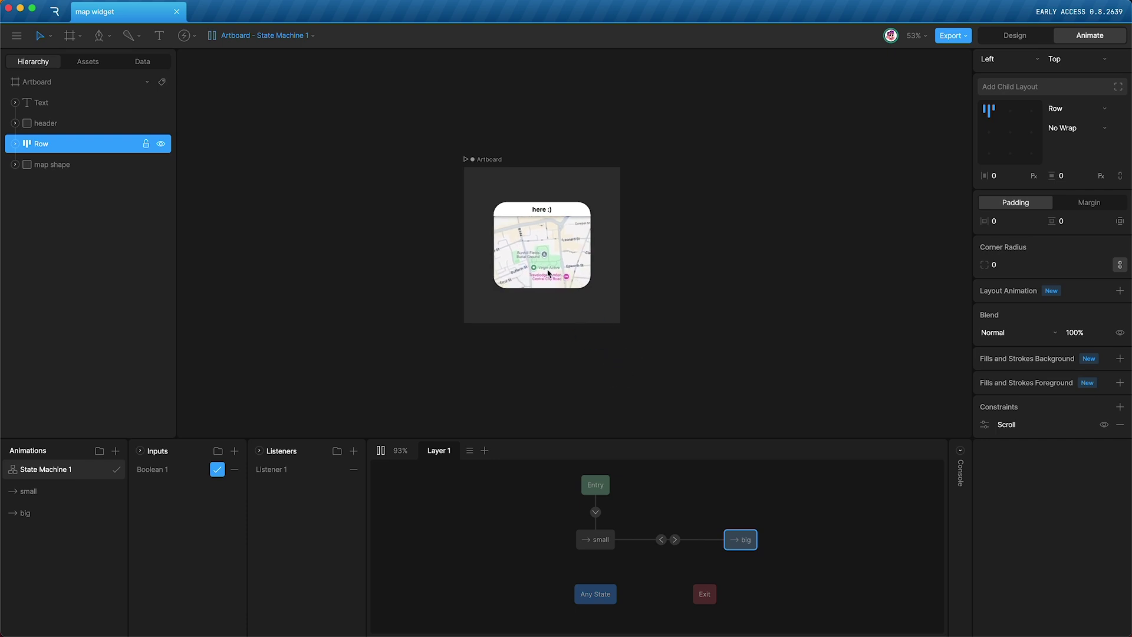
drag(627, 373, 619, 332)
drag(549, 258, 386, 264)
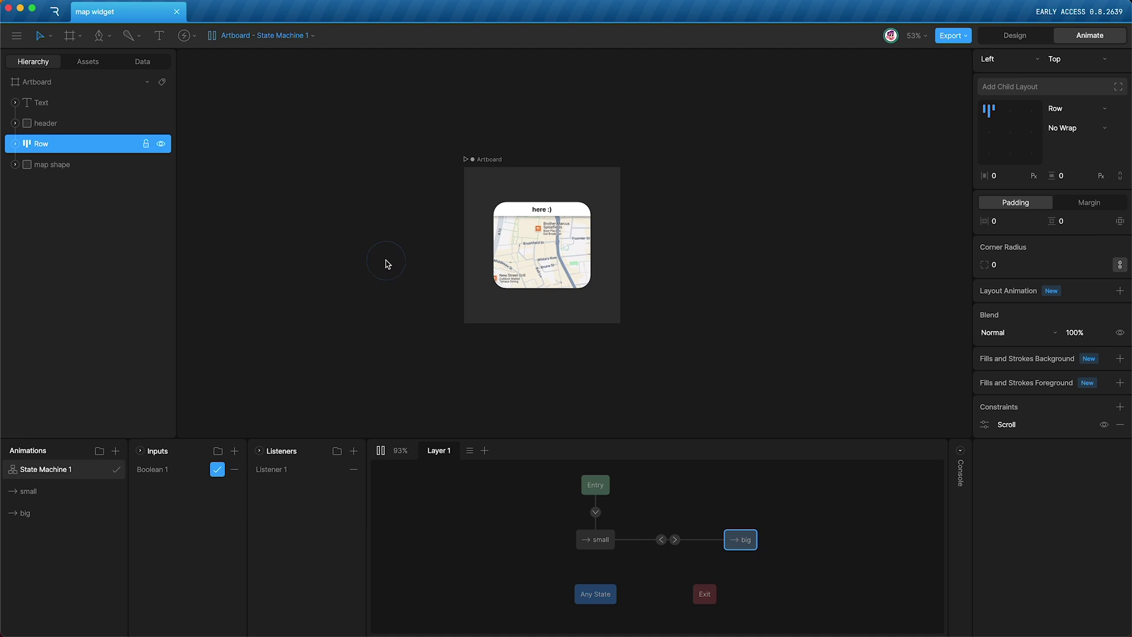
drag(535, 265, 705, 265)
mouse_move(546, 261)
mouse_down()
mouse_move(538, 369)
mouse_move(366, 202)
mouse_move(444, 232)
mouse_move(495, 222)
mouse_move(534, 259)
mouse_up()
Step: Set the Scroll constraint's Scroll Percent X and Y to 50%
key(space)
click(986, 427)
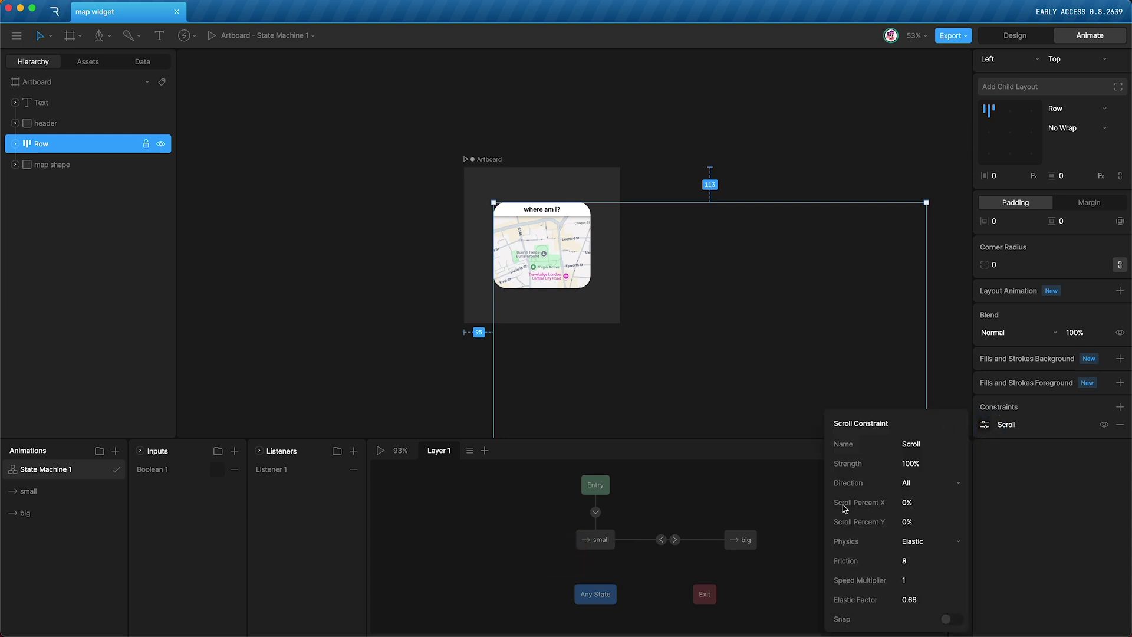
click(905, 502)
text(50)
key(Return)
click(910, 520)
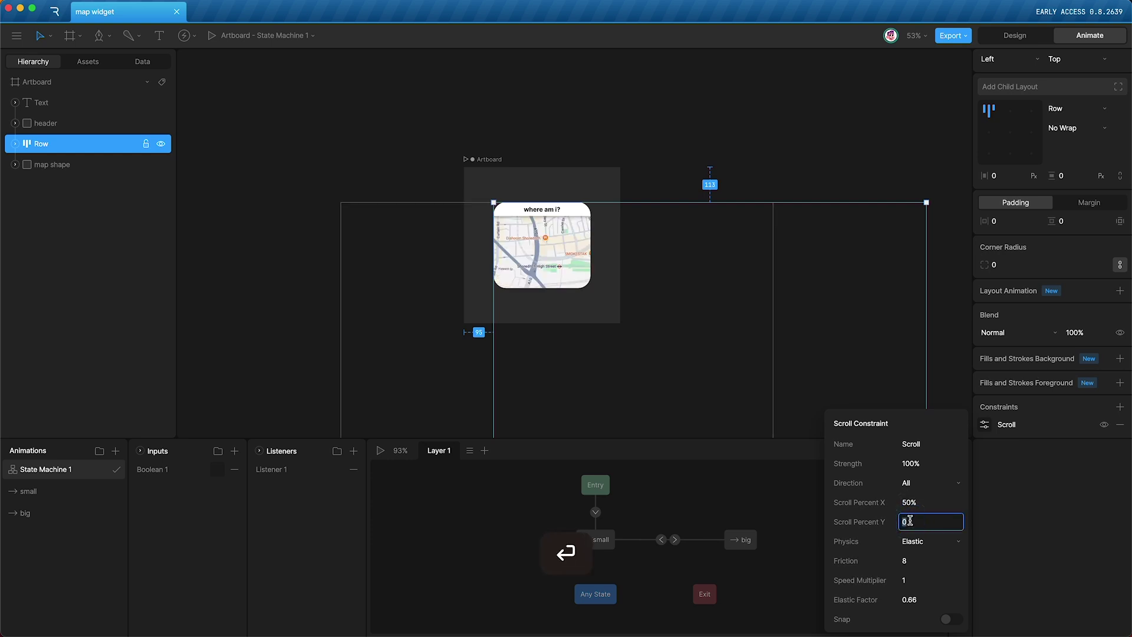
text(50)
key(Return)
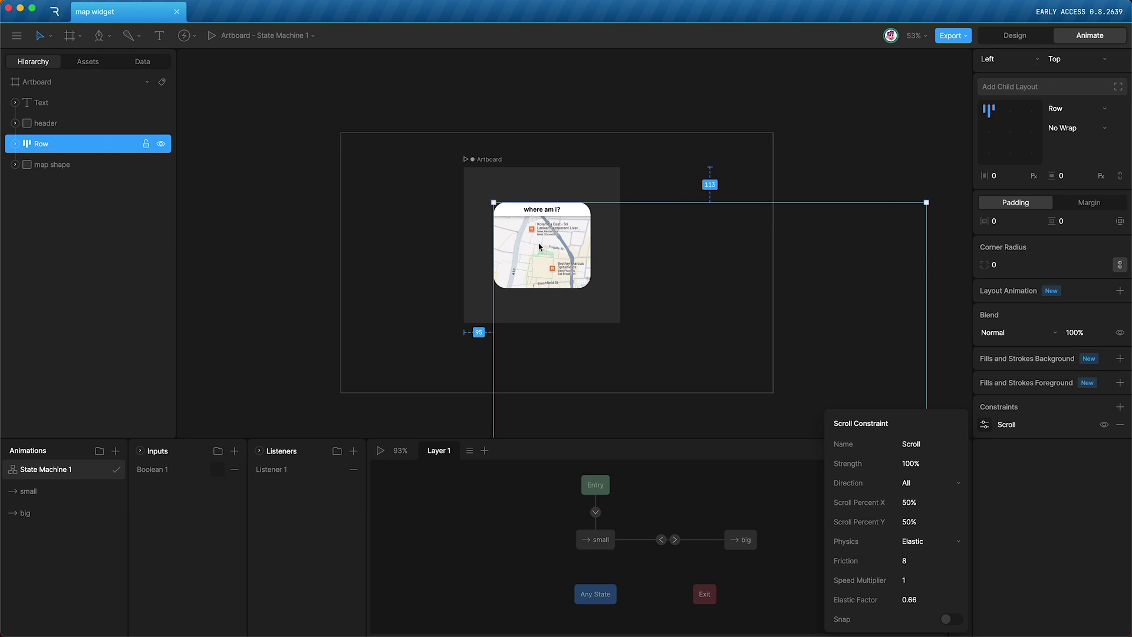
Step: Play, expand the pill into the map card, and drag the map to check it starts centred
key(space)
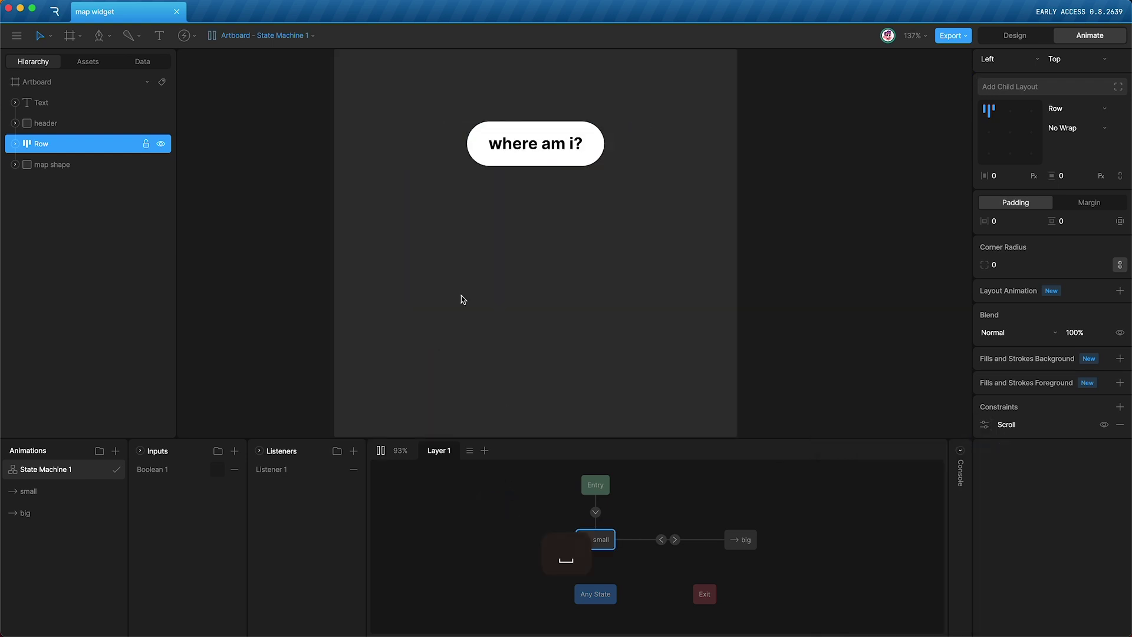
click(487, 125)
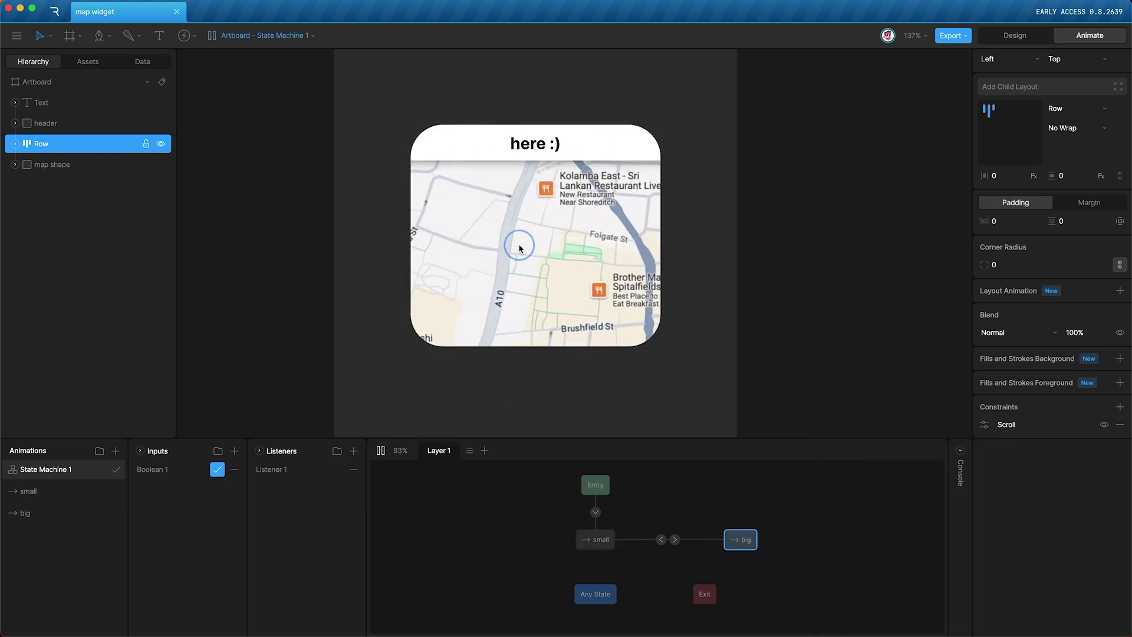
mouse_move(299, 262)
mouse_down()
mouse_move(662, 258)
mouse_move(506, 218)
mouse_move(538, 561)
mouse_move(511, 183)
mouse_move(518, 63)
mouse_move(530, 62)
mouse_move(549, 436)
mouse_up()
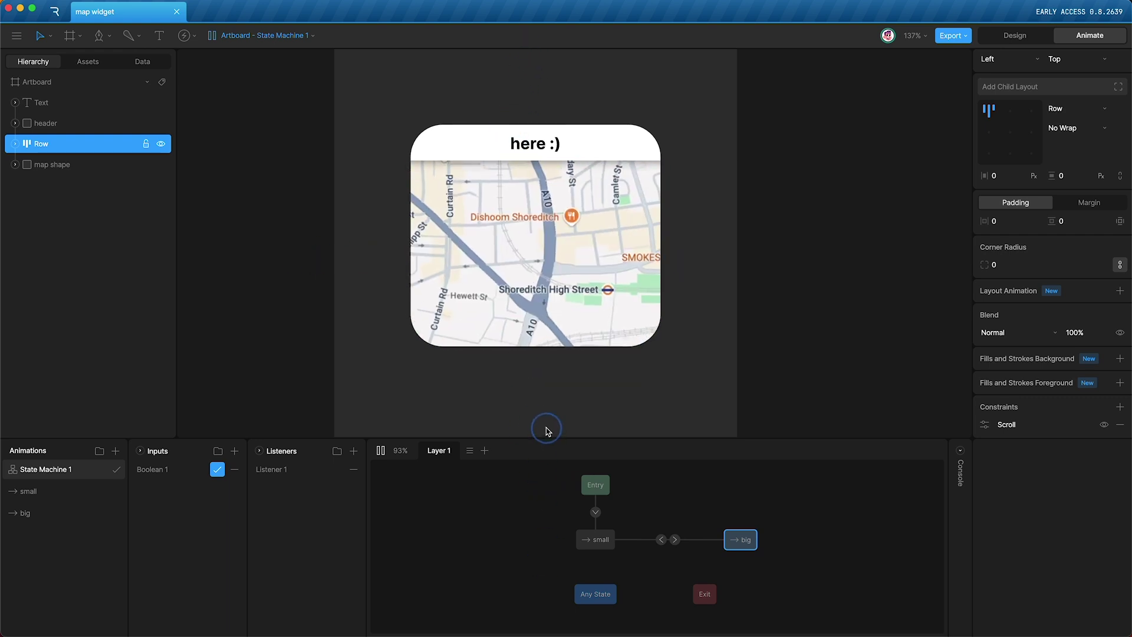
key(space)
Step: Draw a teardrop pin outline near Folgate St with the Pen tool and fill it red
key(p)
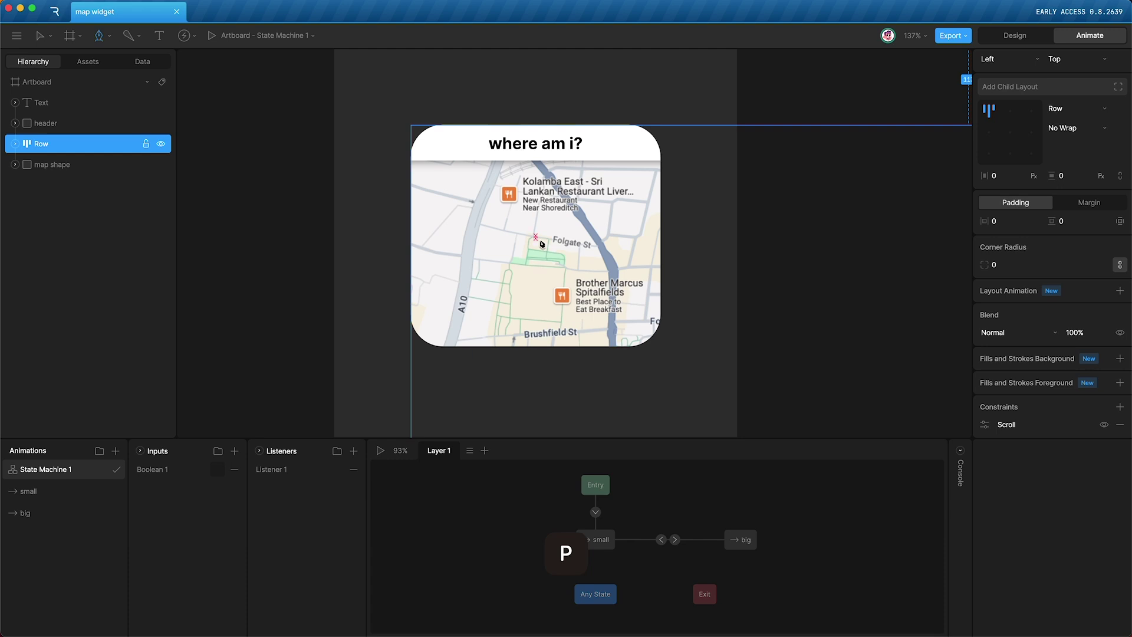
click(535, 236)
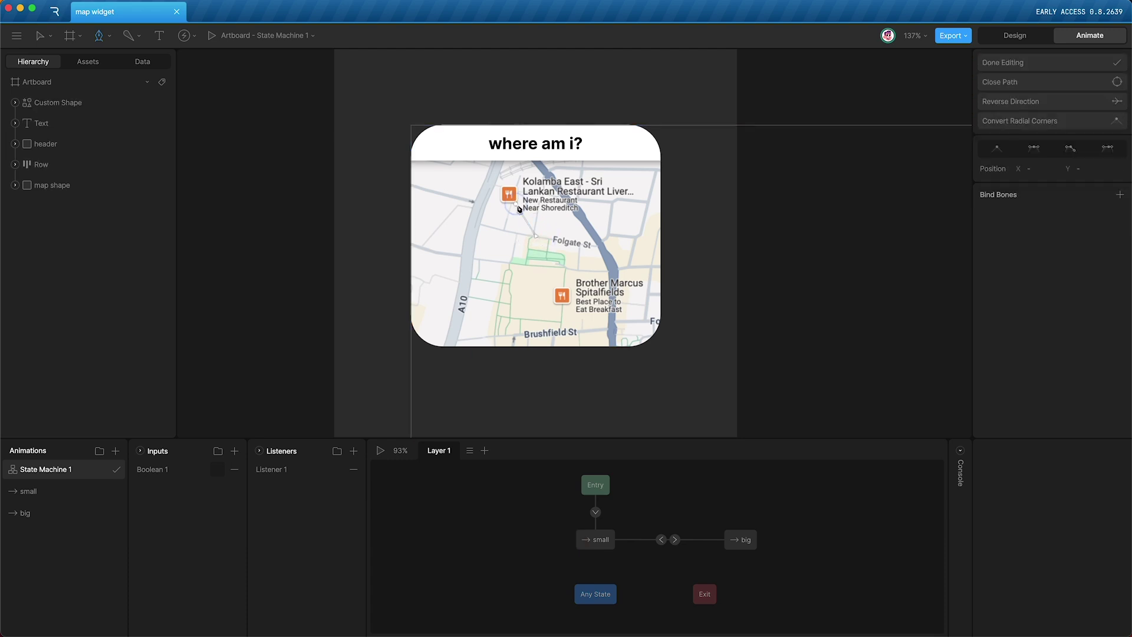
drag(516, 205, 552, 220)
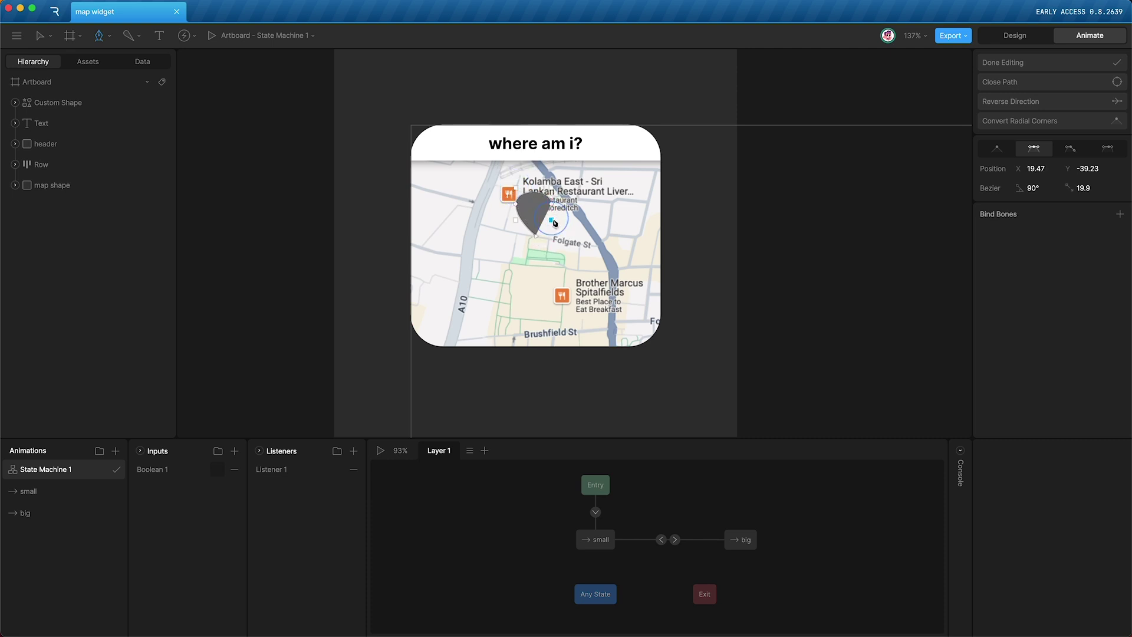
click(536, 235)
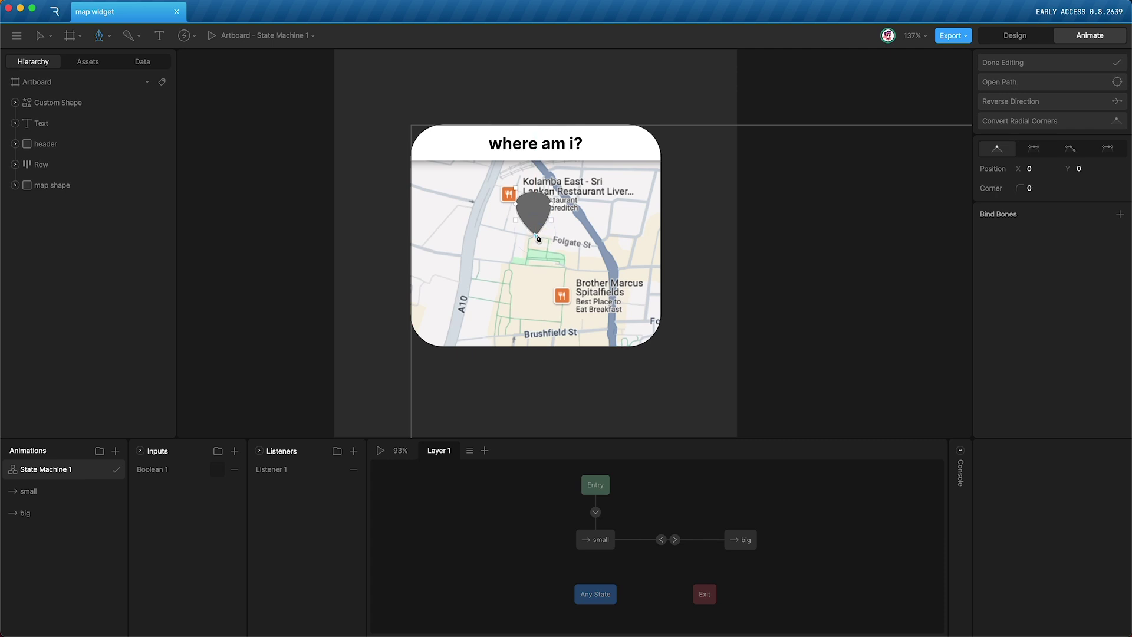
scroll(536, 197, up, 5)
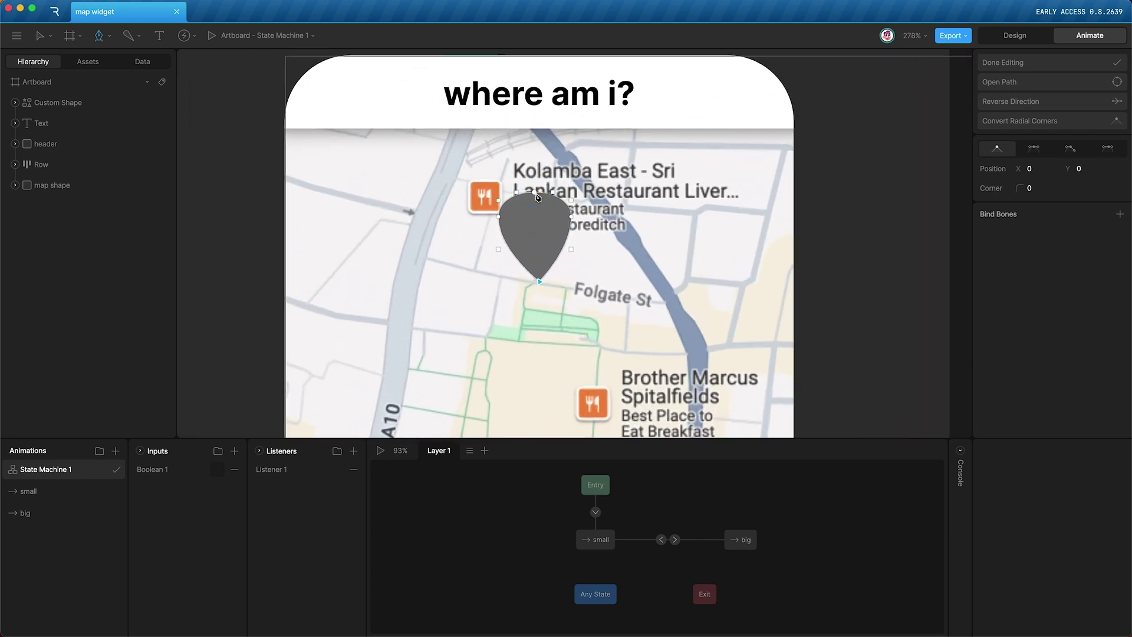
drag(538, 197, 573, 179)
key(Escape)
click(1001, 264)
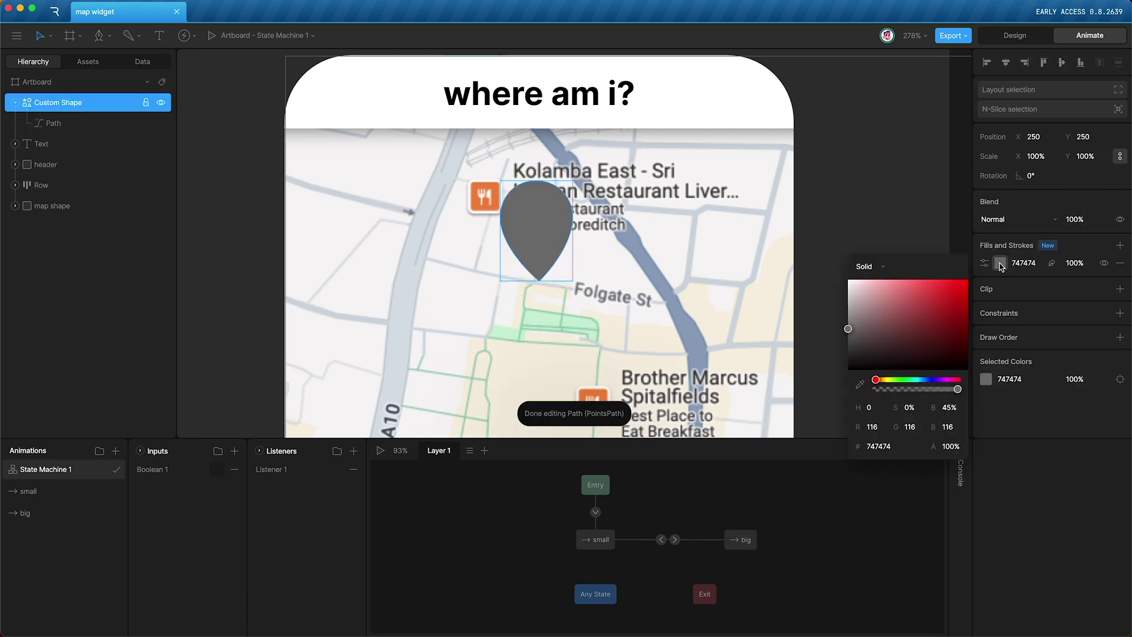
drag(890, 286, 940, 253)
click(448, 157)
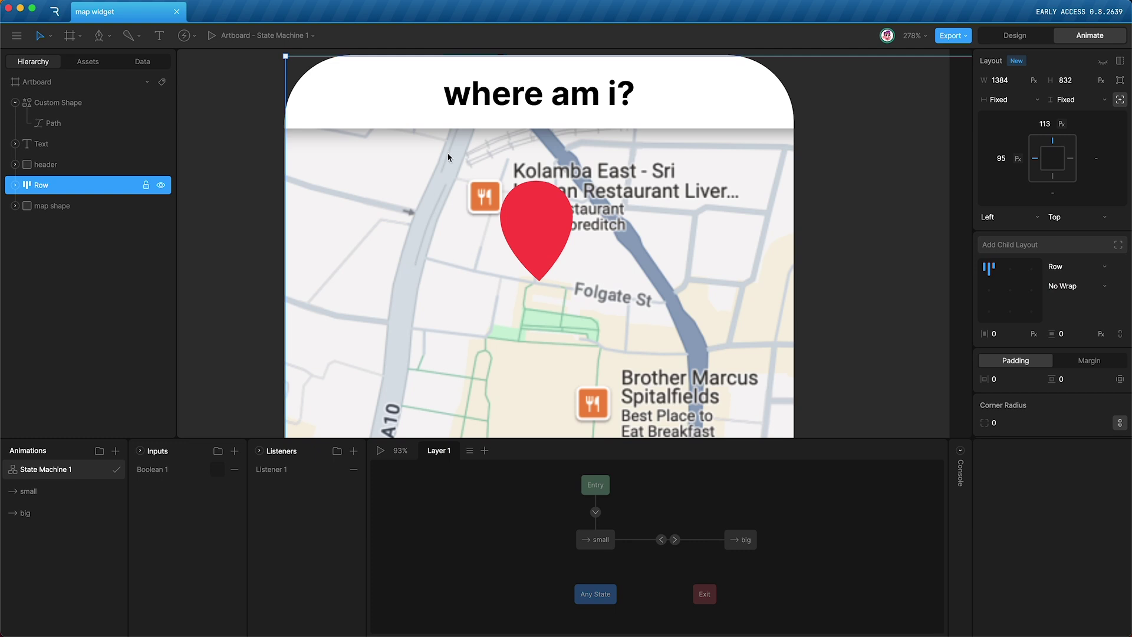
Step: Draw a white 16 × 16 circle inside the pin's head
key(o)
drag(523, 201, 541, 216)
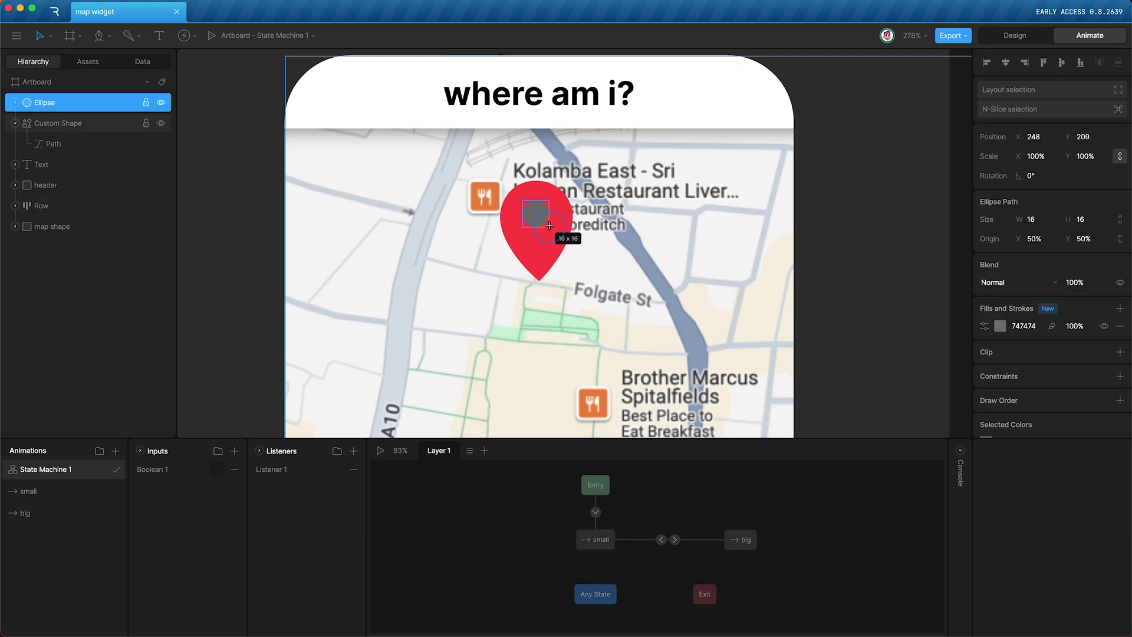
drag(549, 226, 549, 227)
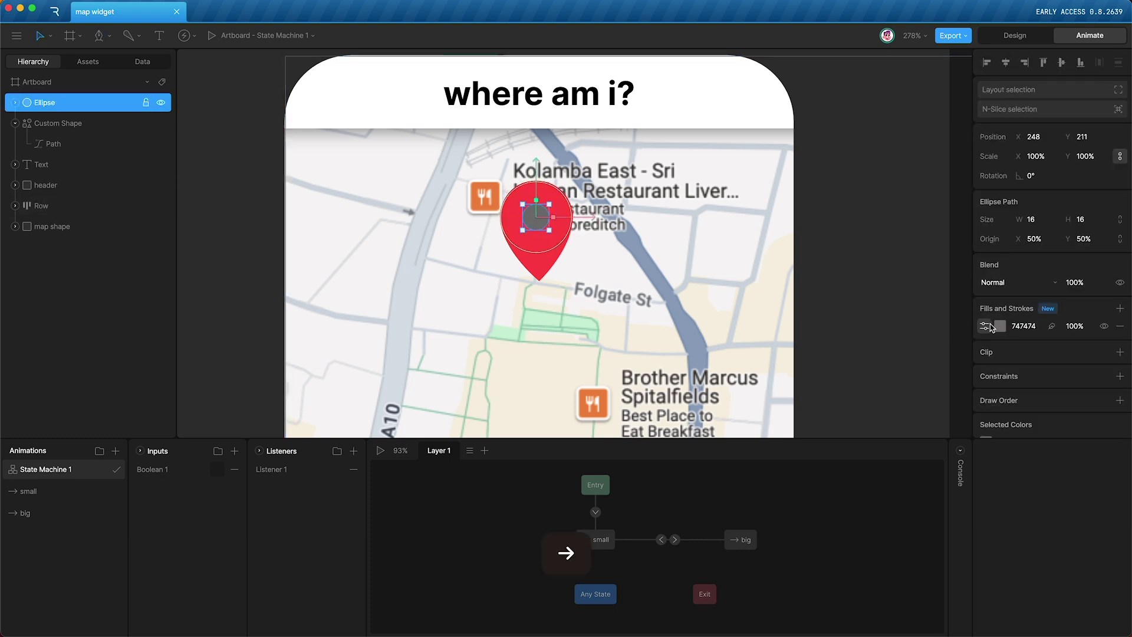
click(993, 326)
click(849, 344)
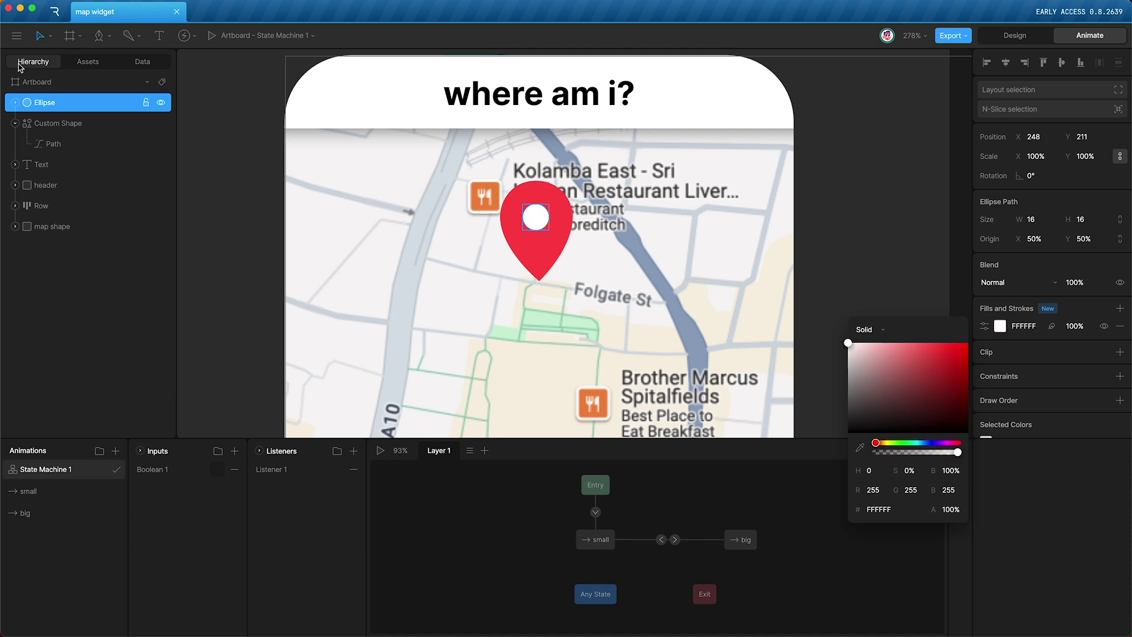
Step: Group the pin shape and white circle and name the group 'location pin'
super+click(72, 124)
key(super+g)
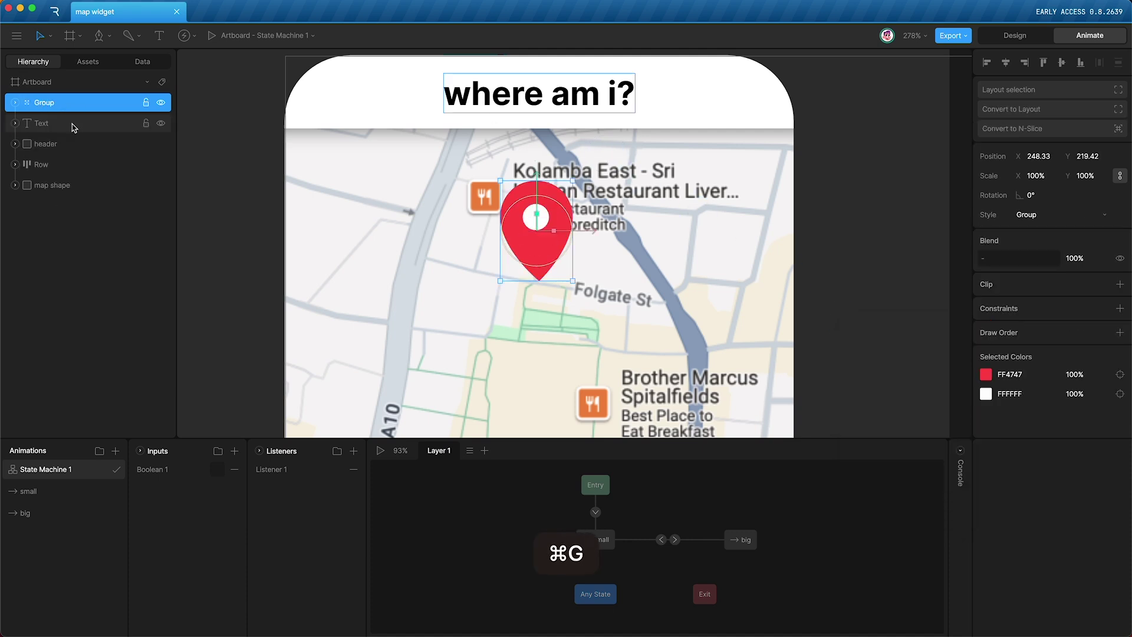
double_click(48, 104)
text(loc)
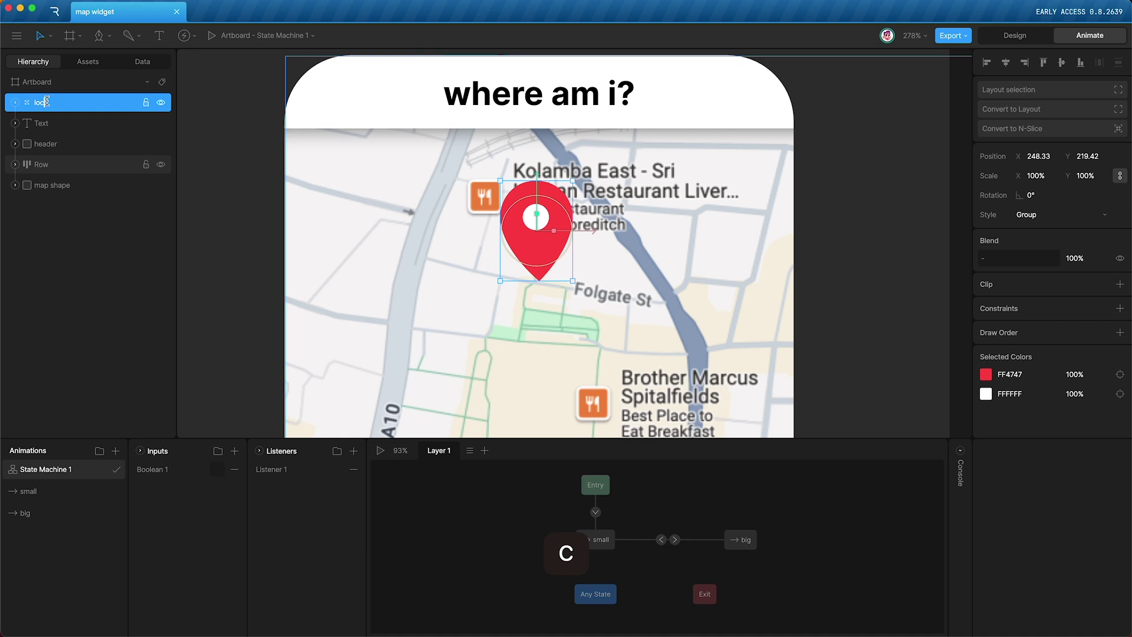
text(ation pin)
key(Return)
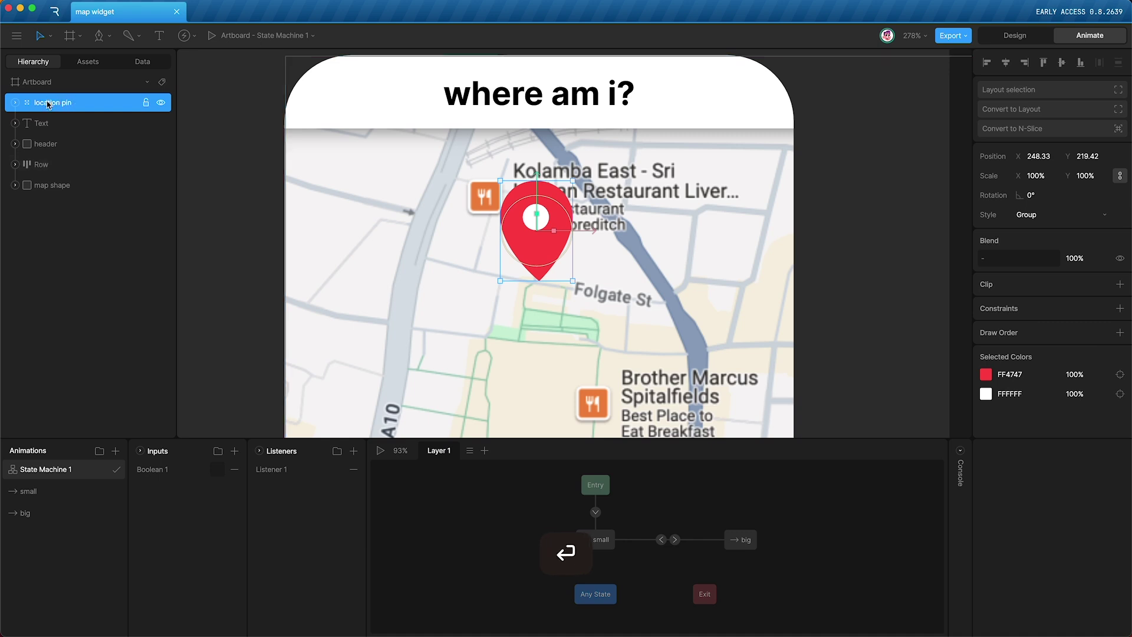
Step: Nest location pin inside map group in the Hierarchy
click(15, 165)
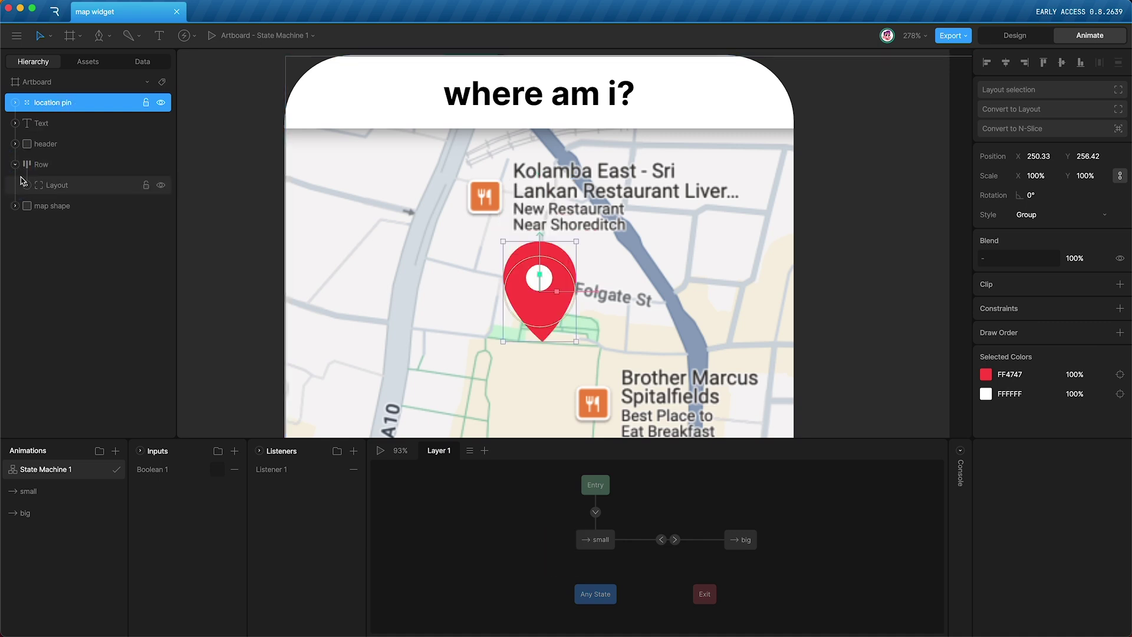
click(26, 185)
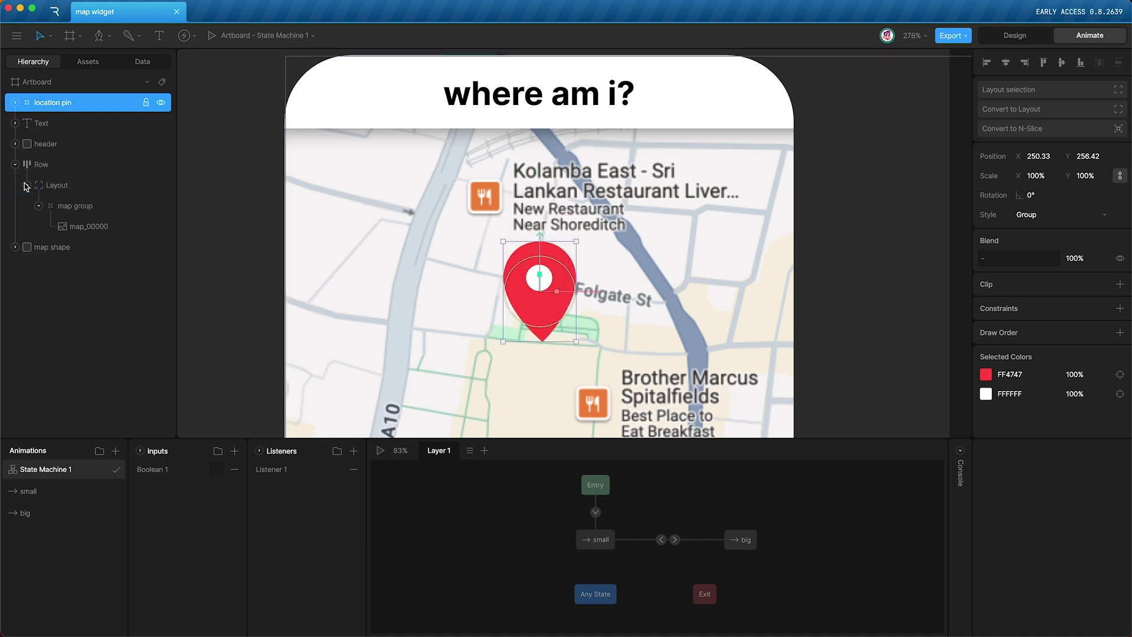
click(76, 203)
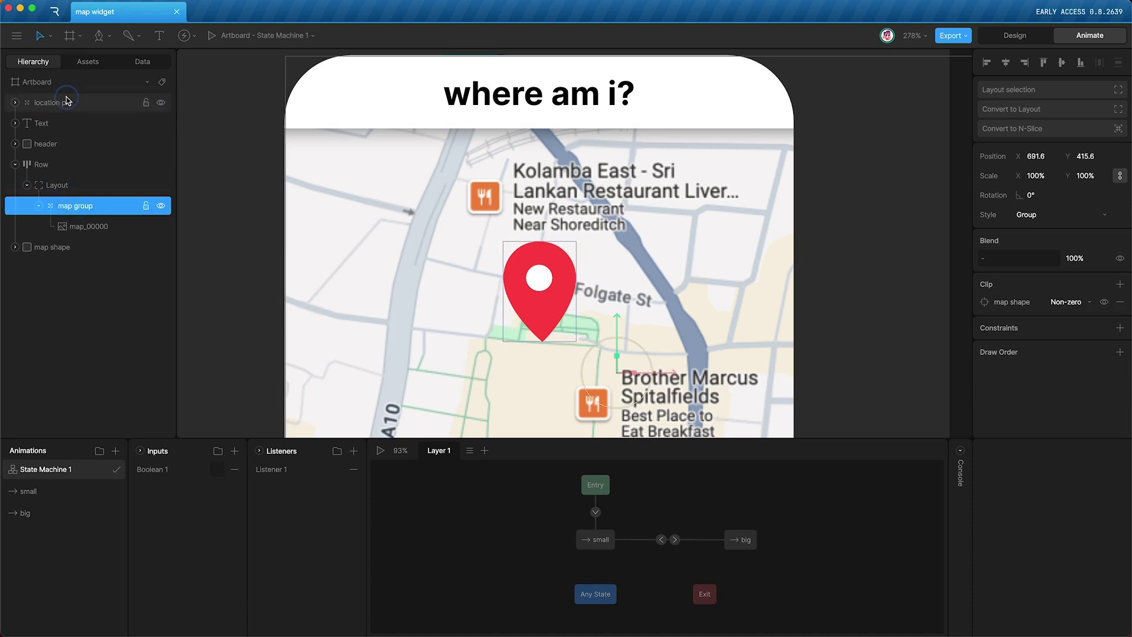
drag(66, 97, 92, 216)
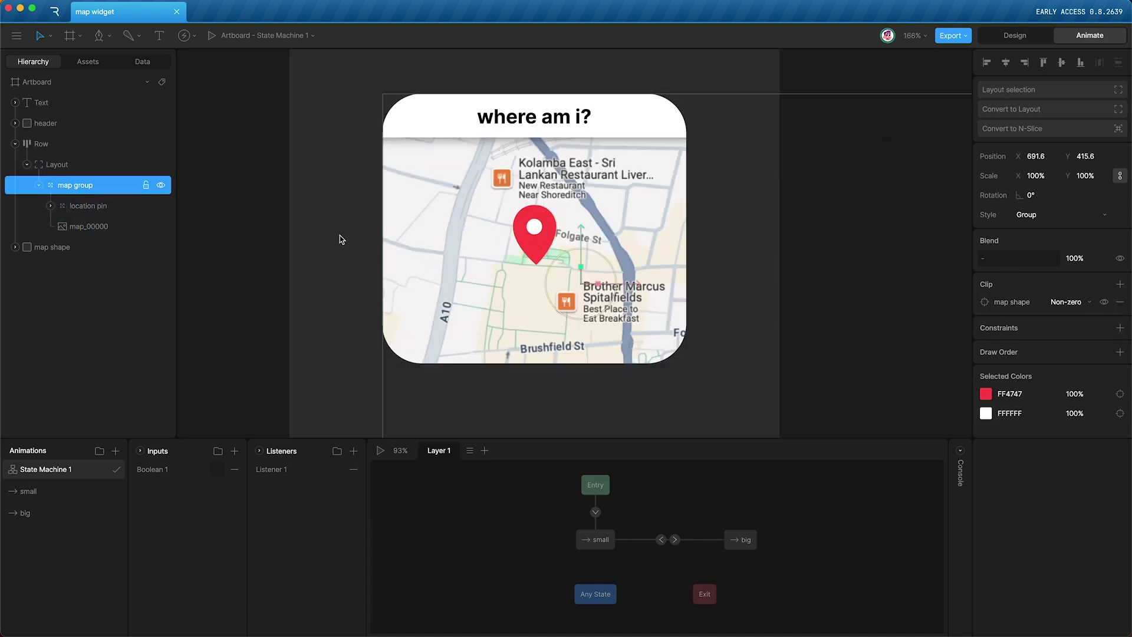
Step: Play the state machine and toggle the pill open and closed, ending on the map card
key(space)
click(532, 123)
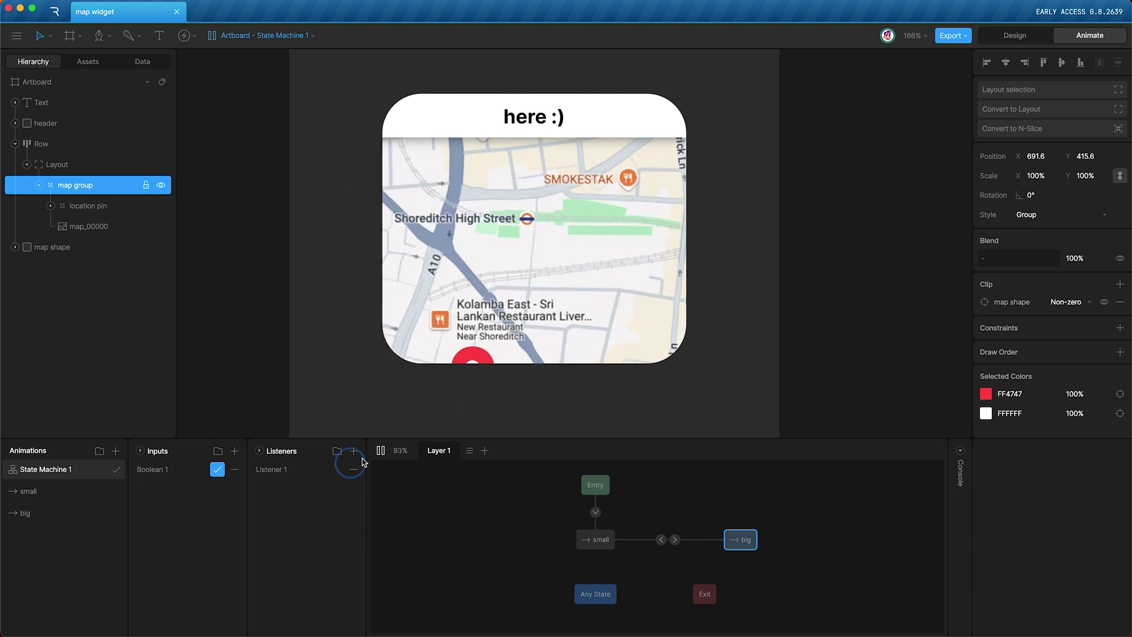
click(581, 117)
click(549, 113)
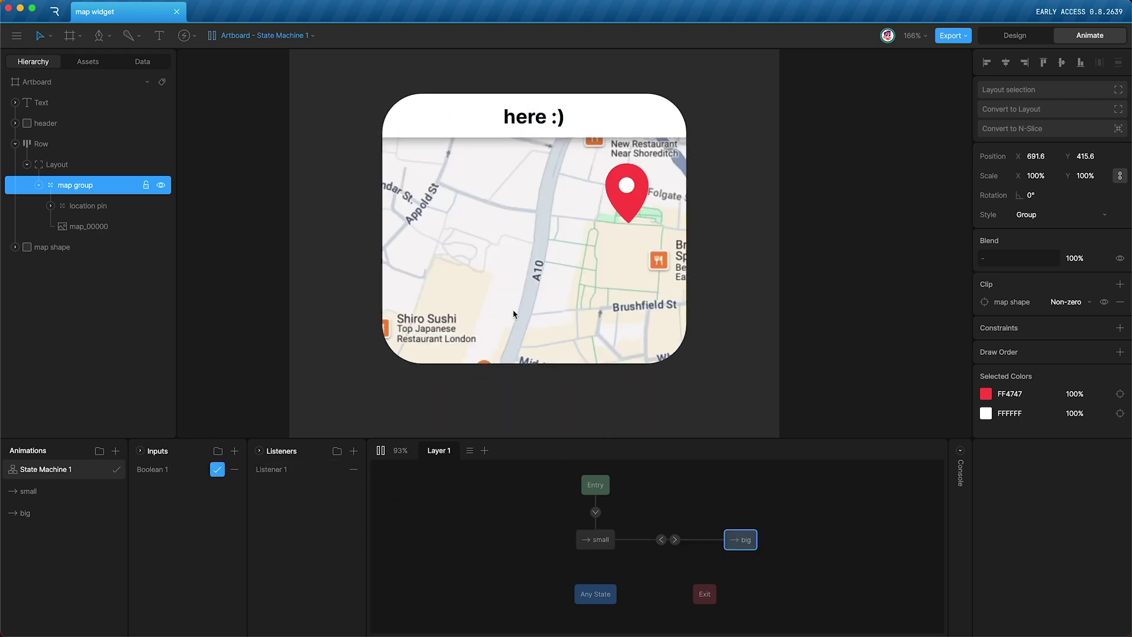
click(582, 134)
click(582, 132)
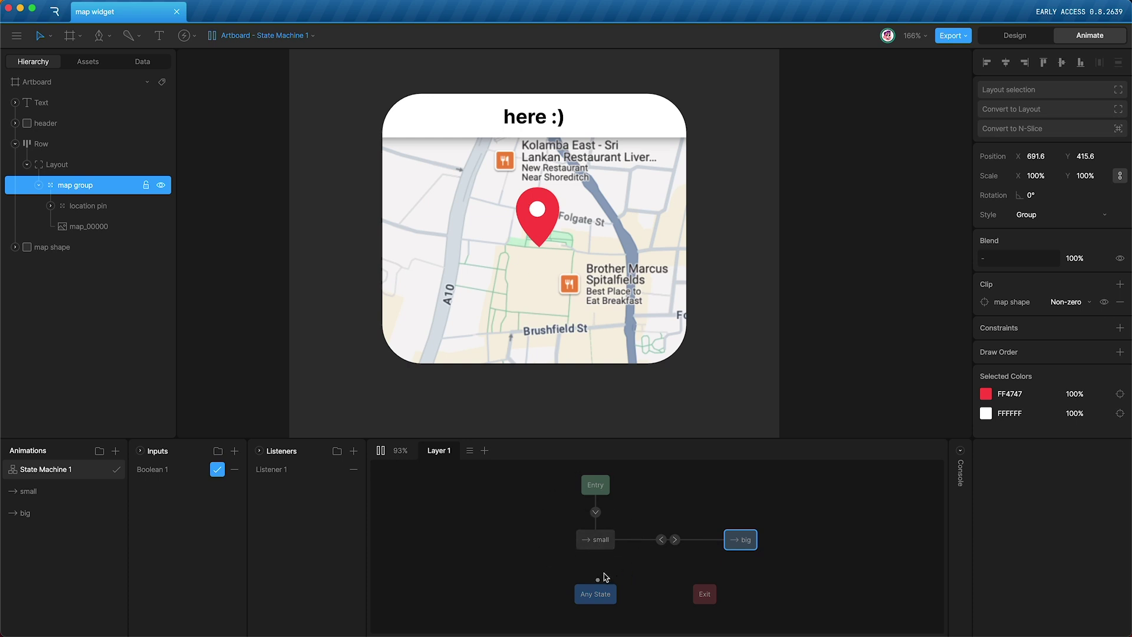
Step: In the small state's timeline, key the Row layer's Scroll Percent X at 50%
double_click(586, 539)
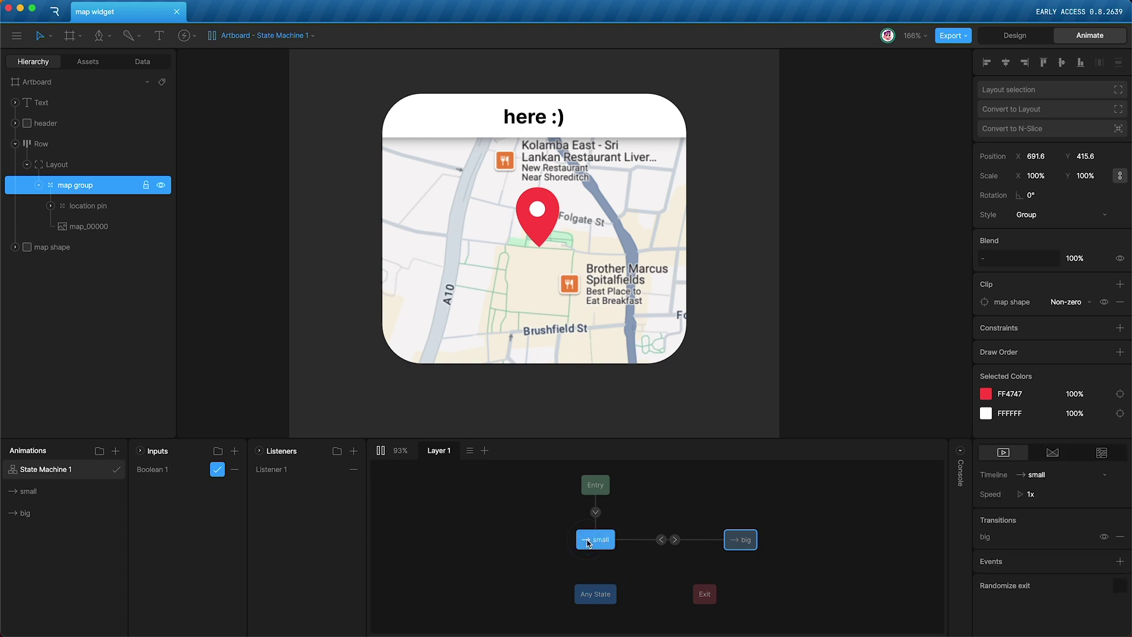
click(62, 146)
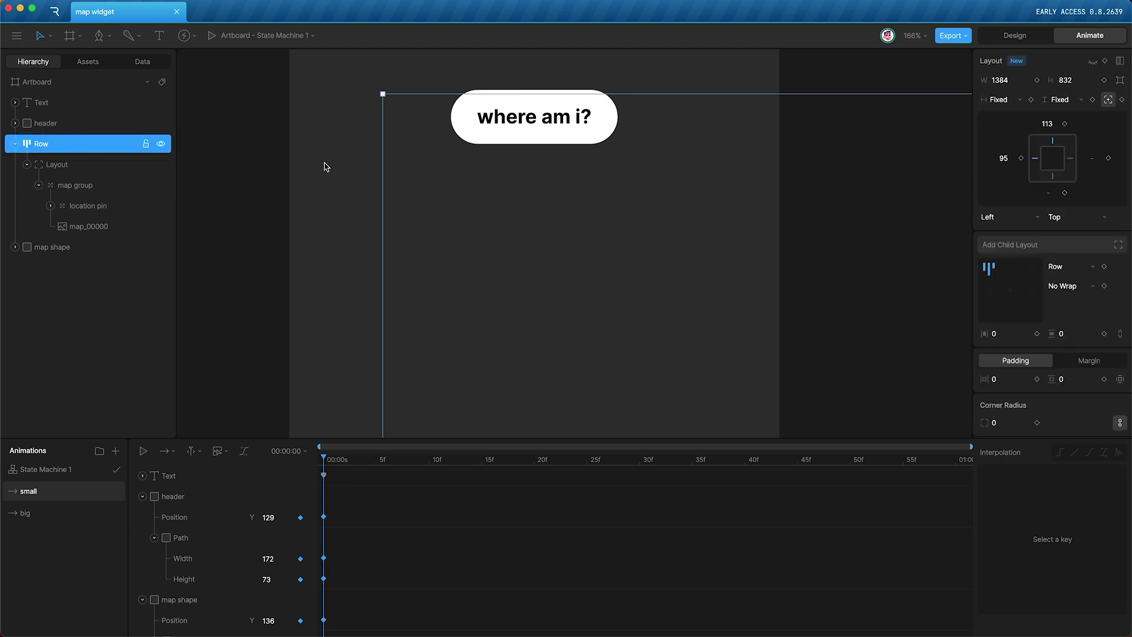
scroll(1008, 404, down, 5)
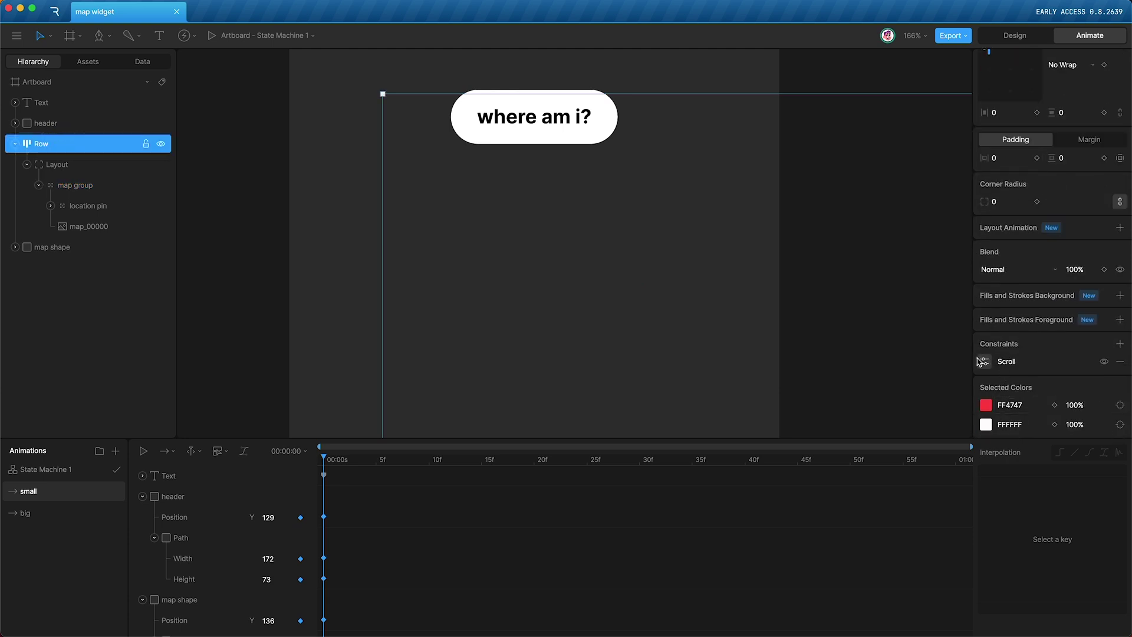
click(983, 362)
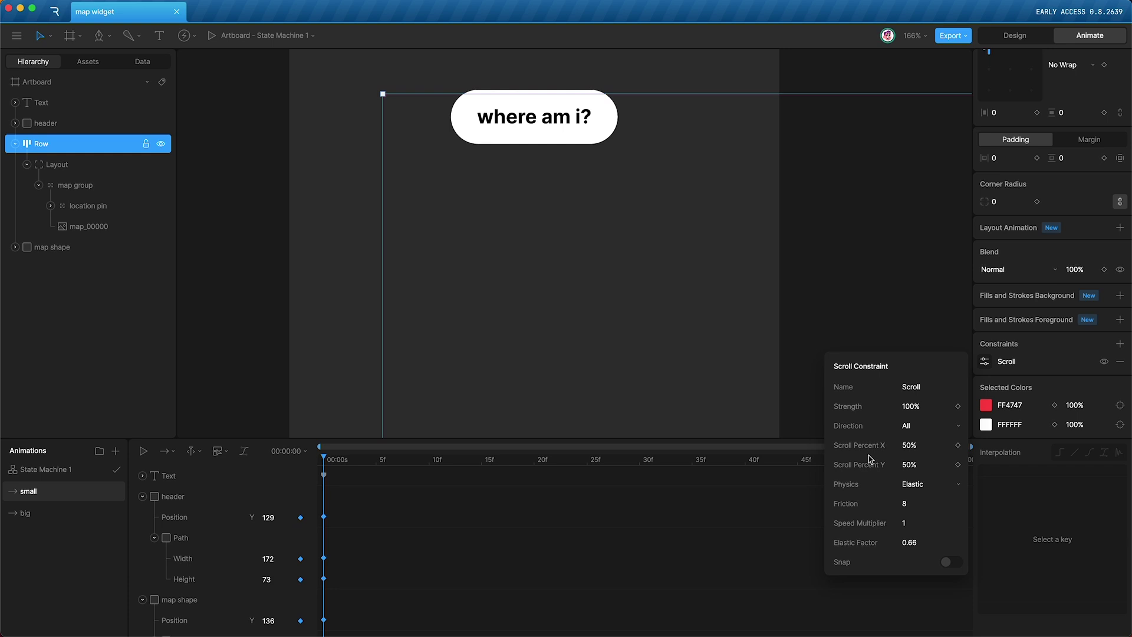
click(958, 445)
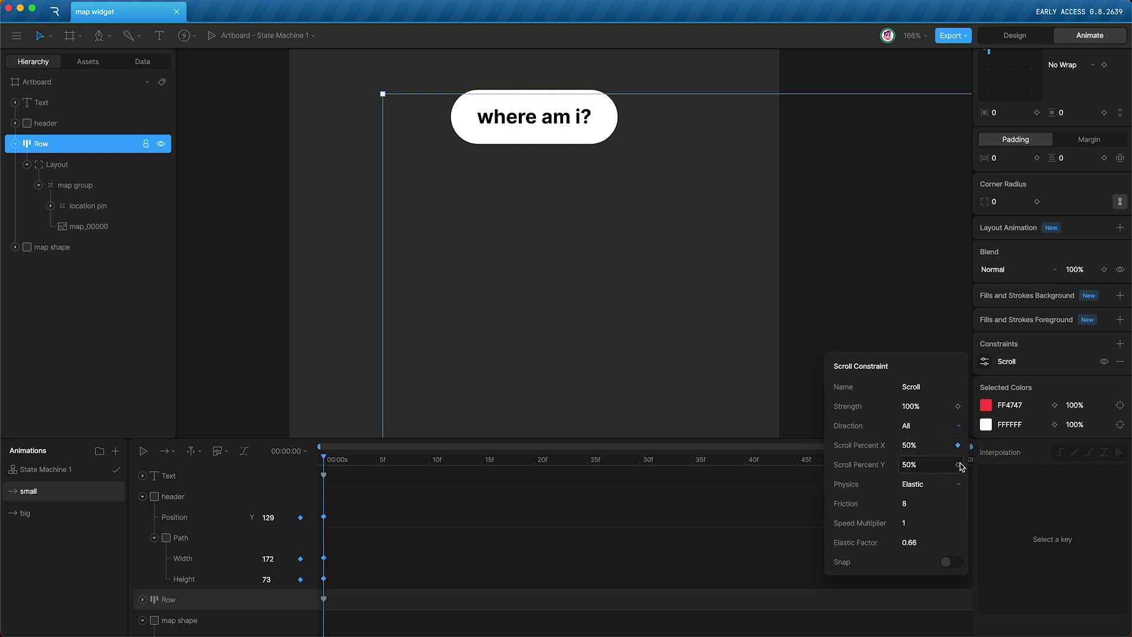
Step: Play State Machine 1 and check that the card expands to the map and the map pans when dragged
click(68, 472)
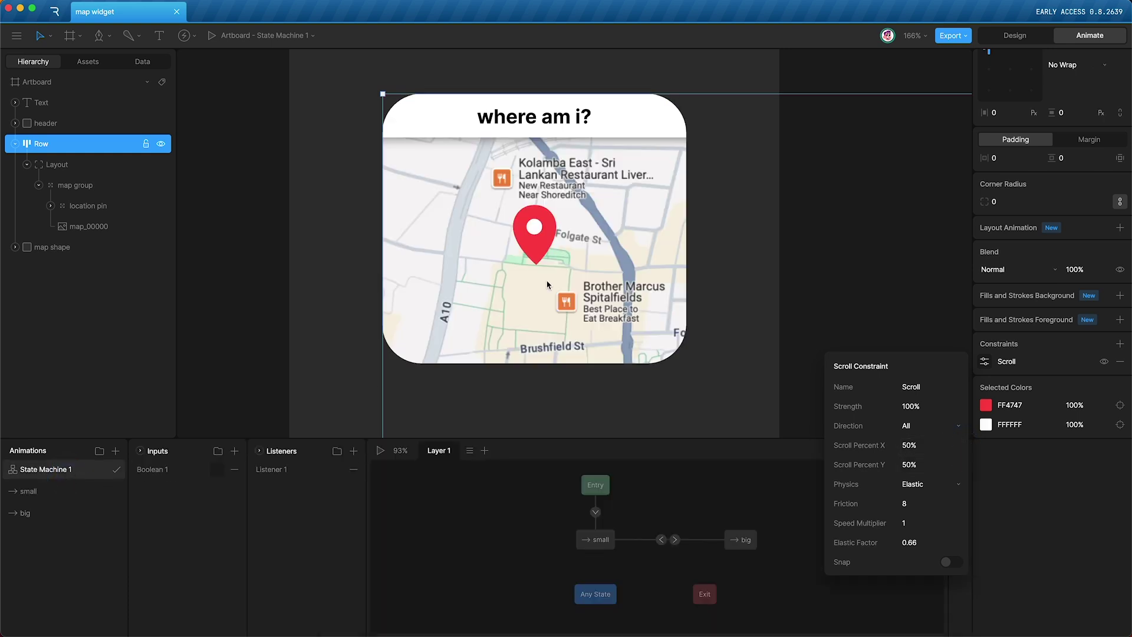
key(space)
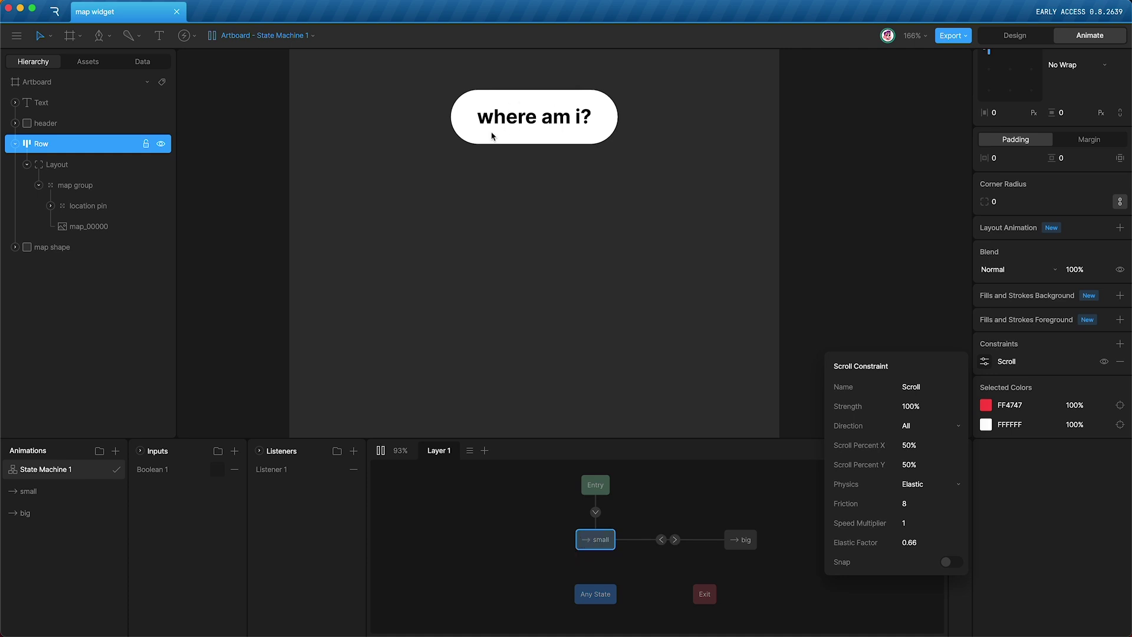
click(481, 137)
drag(466, 324, 566, 266)
click(504, 134)
click(568, 117)
drag(542, 293, 429, 314)
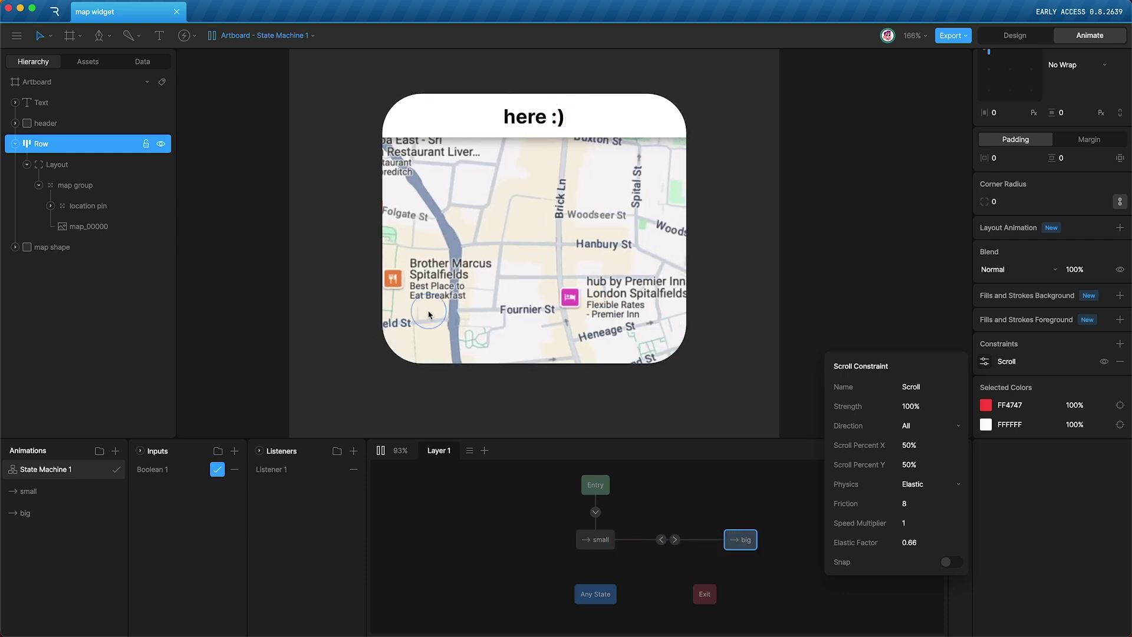
click(464, 150)
click(560, 131)
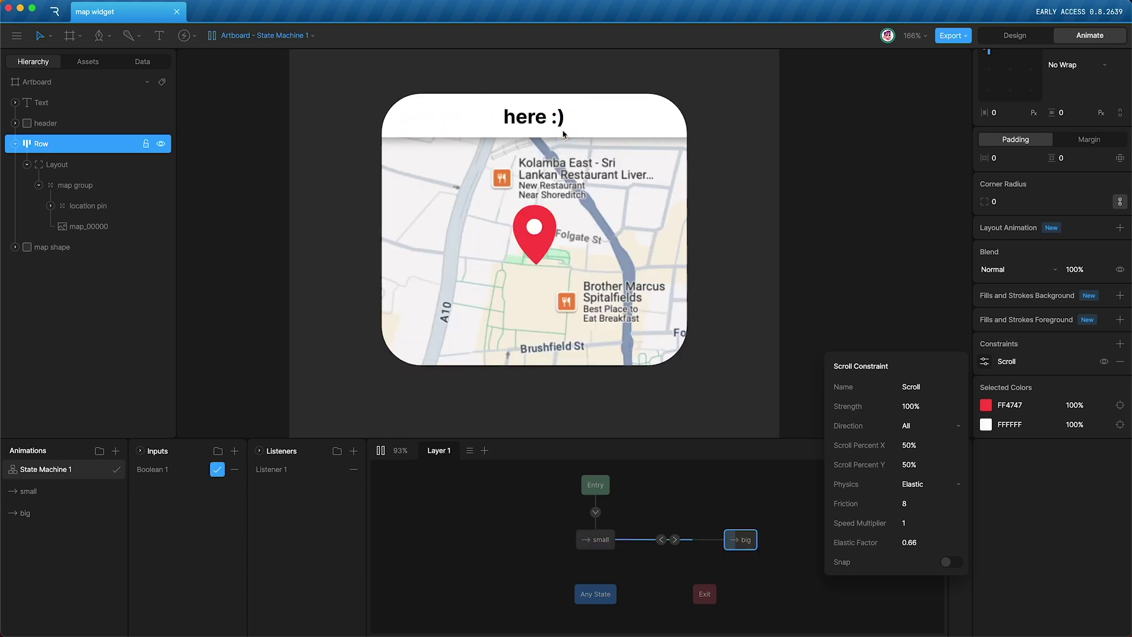
drag(490, 344, 599, 442)
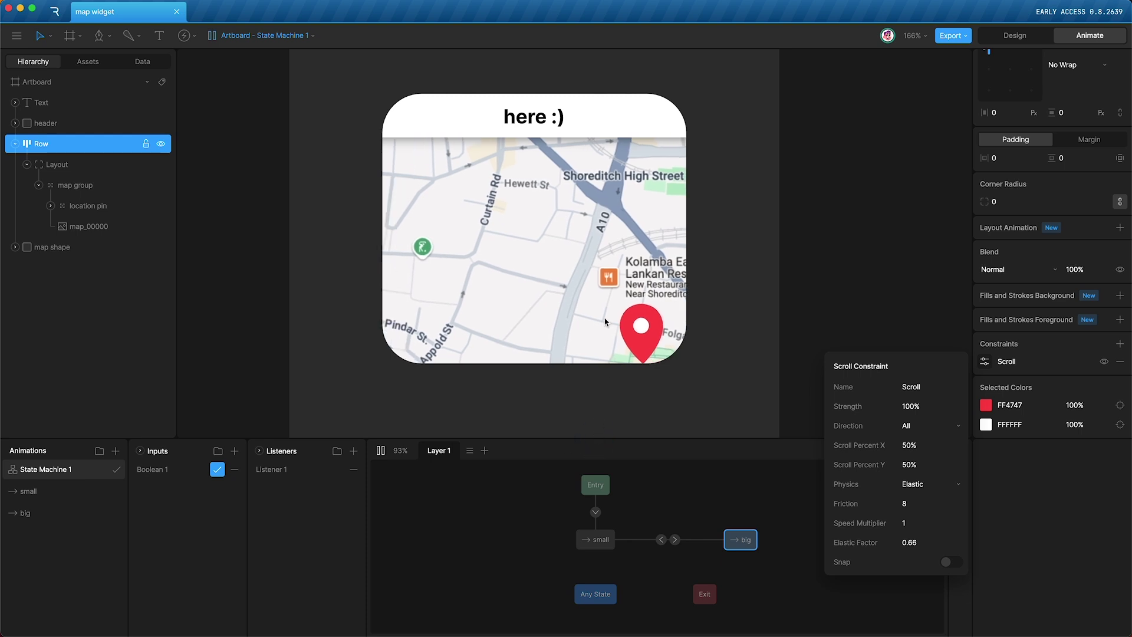
Step: Repeat the 'where am i?' / 'here :)' toggle and drag test, then stop and add Layer 2
click(572, 117)
click(569, 121)
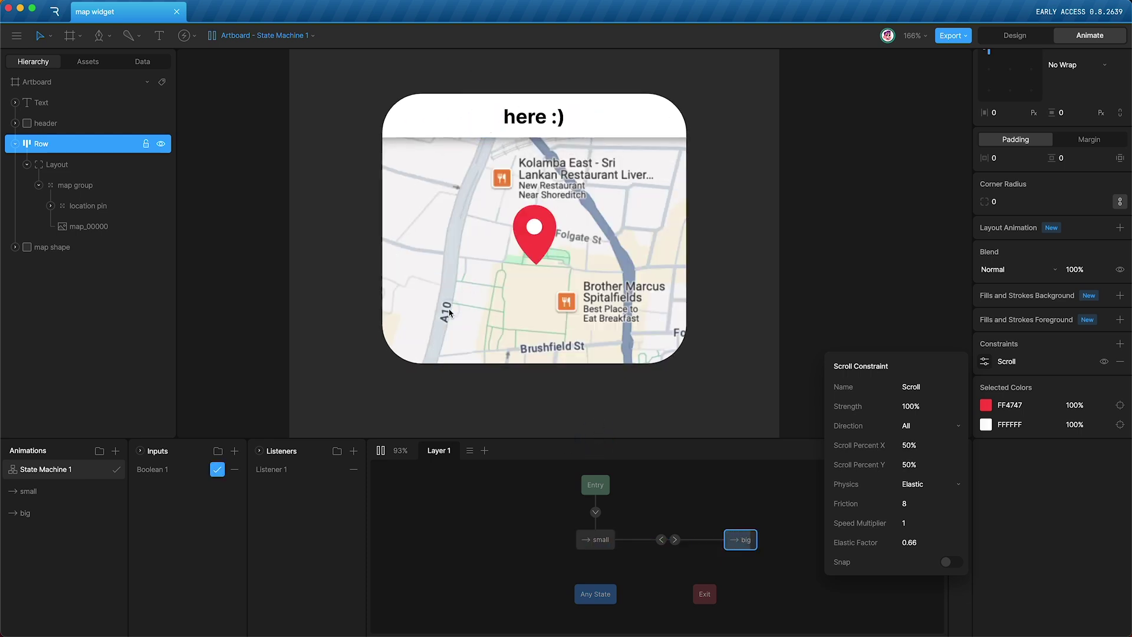
drag(450, 312, 566, 235)
click(613, 111)
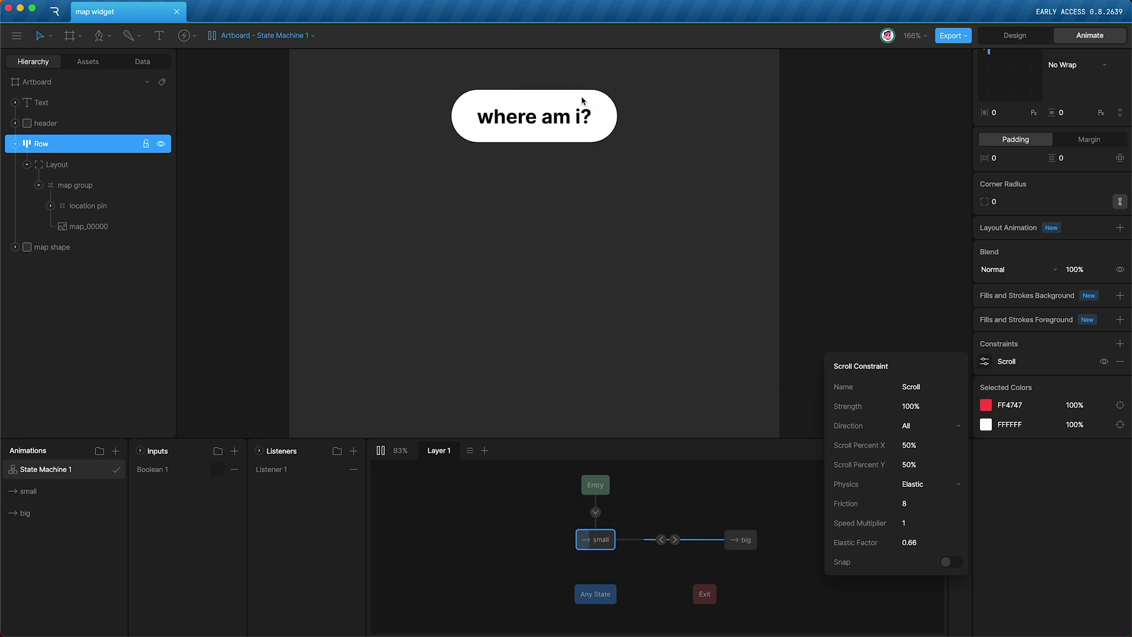
click(452, 121)
drag(536, 224, 607, 194)
click(985, 361)
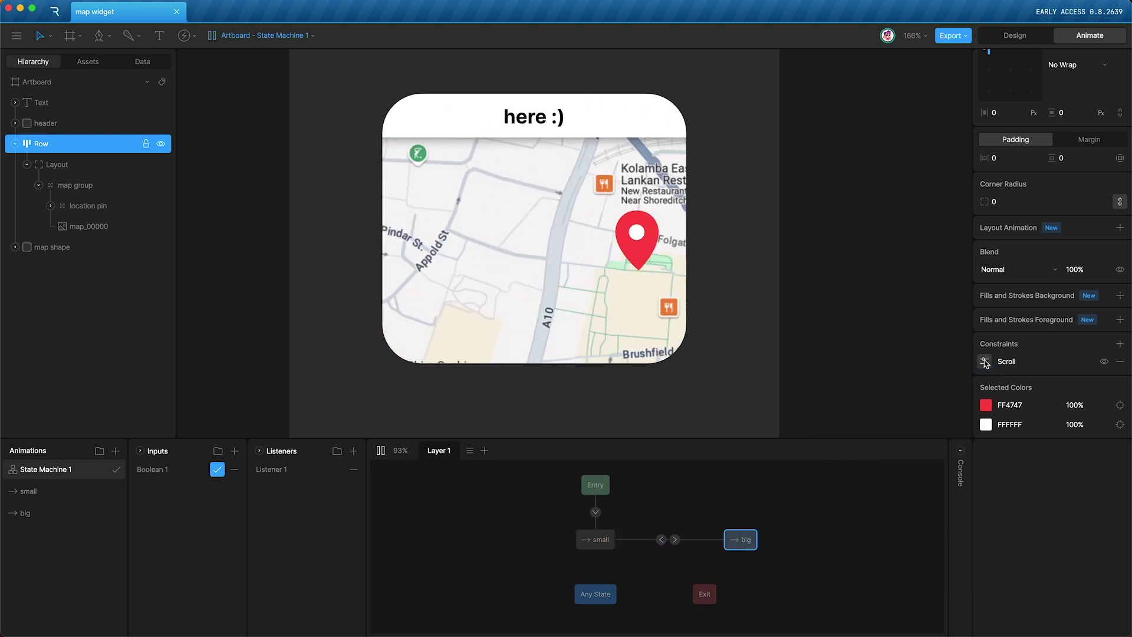
click(485, 450)
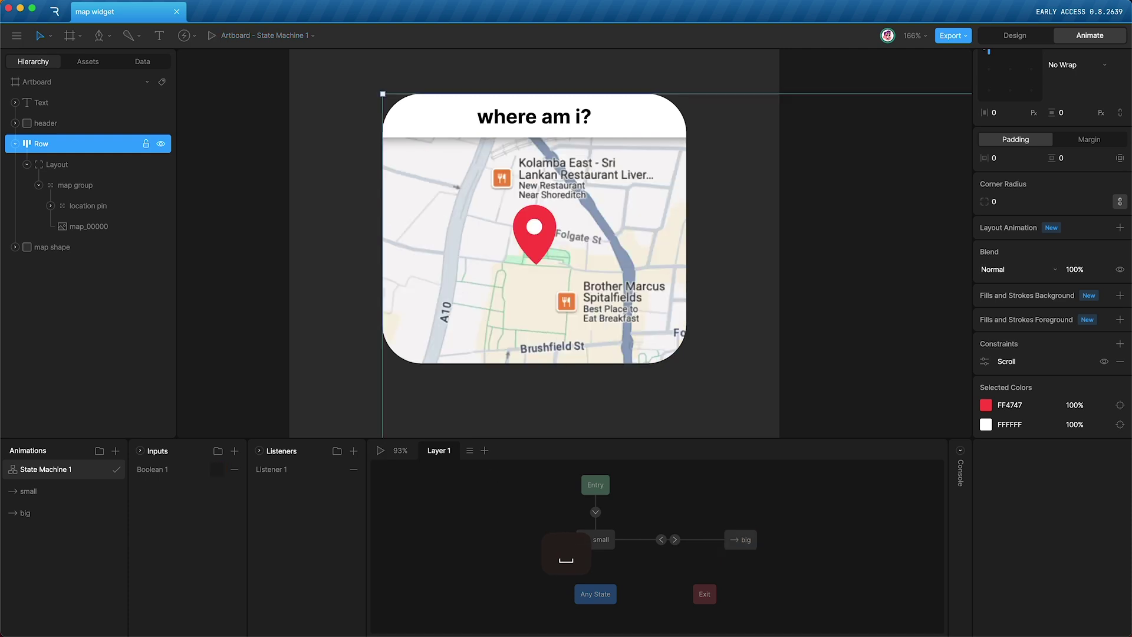
Step: Rename Layer 2 to 'location pin'
double_click(478, 450)
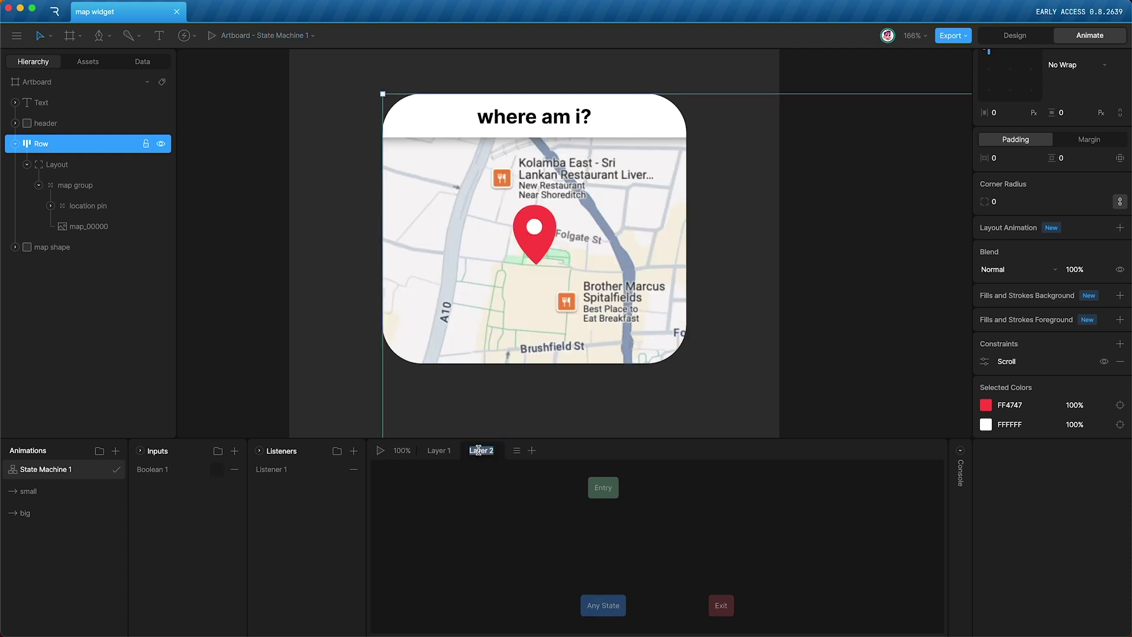
text(location pin)
key(Return)
Step: Create a new timeline named 'pin' and set its playback to Loop
click(115, 451)
click(130, 476)
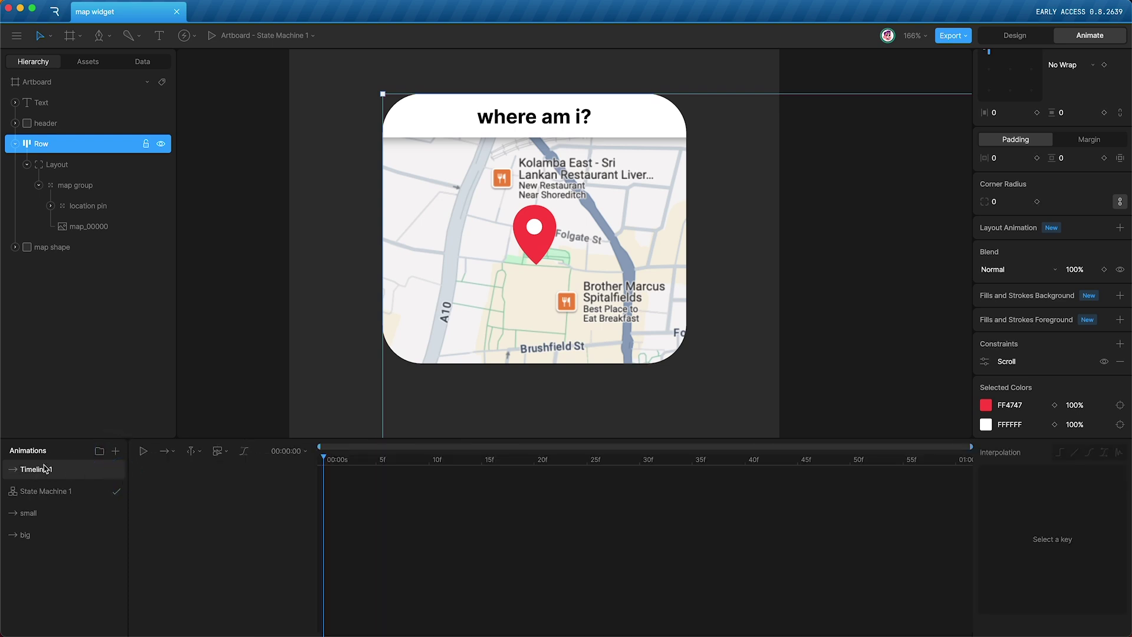
drag(45, 469, 47, 589)
double_click(35, 539)
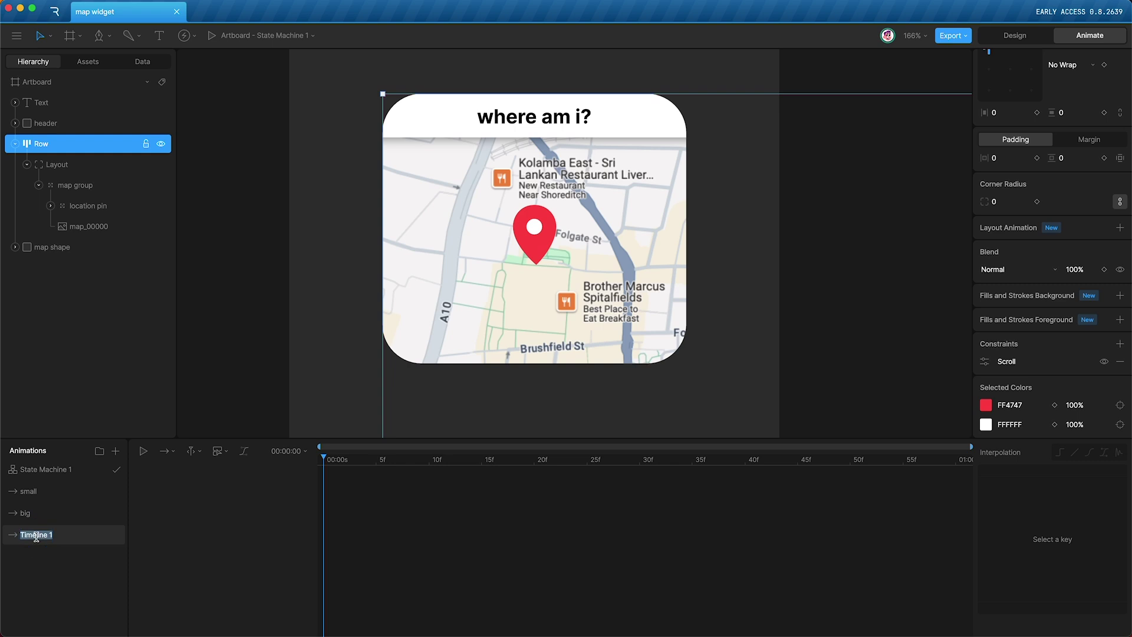
text(pin)
key(Return)
click(188, 450)
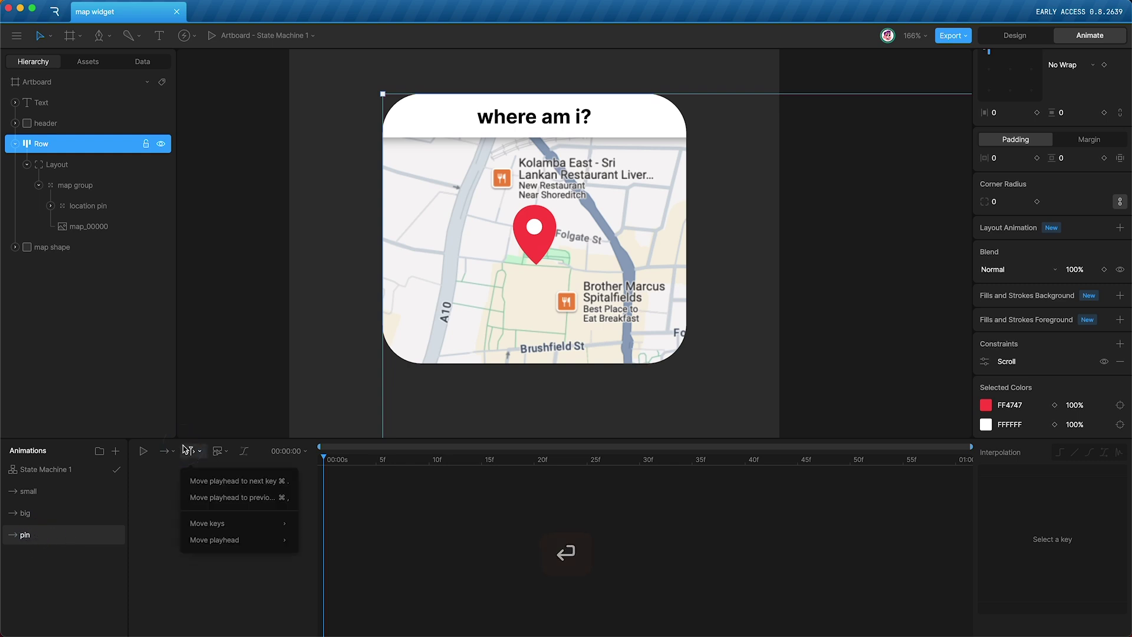
click(165, 451)
click(176, 497)
Step: In design mode, freeze the location pin group and drag its origin down to the pin's tip
key(Tab)
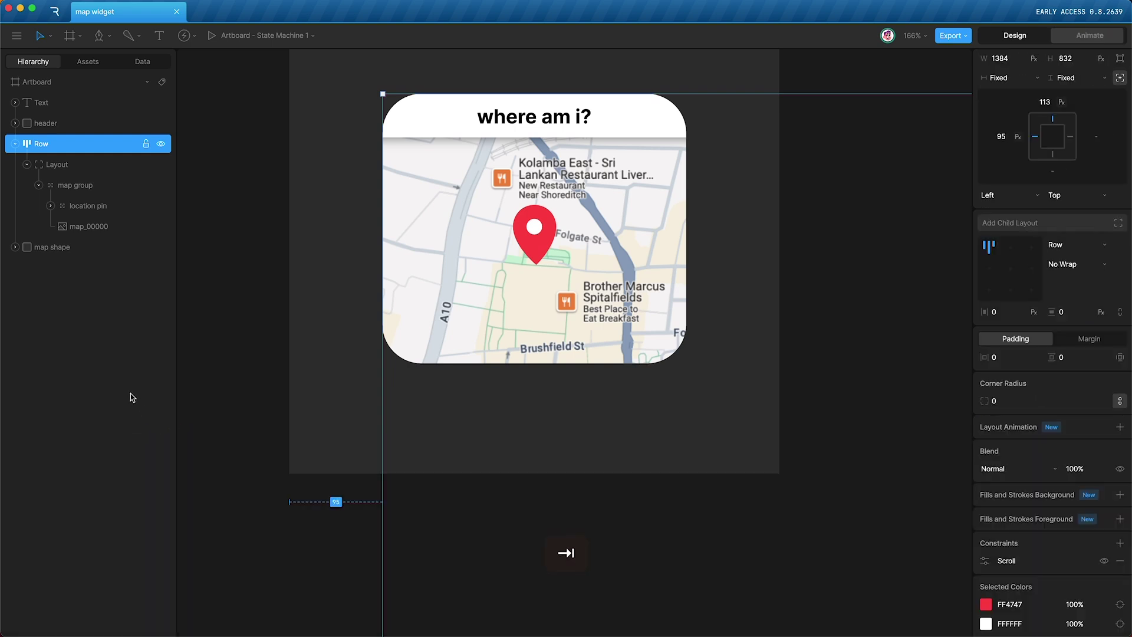
click(89, 209)
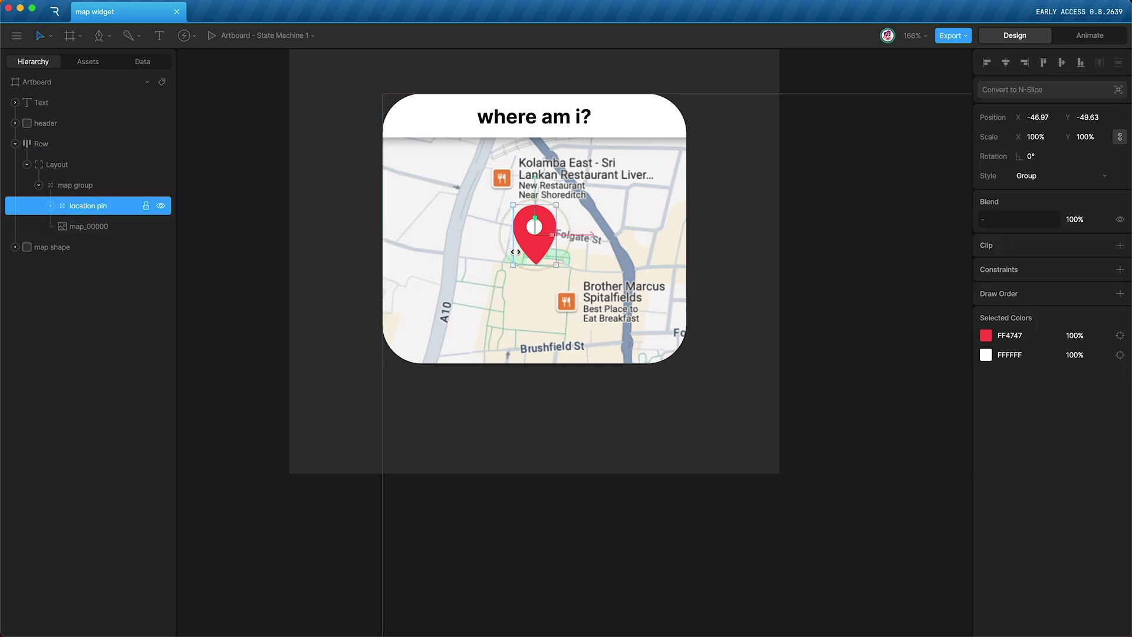
key(y)
drag(533, 184, 533, 215)
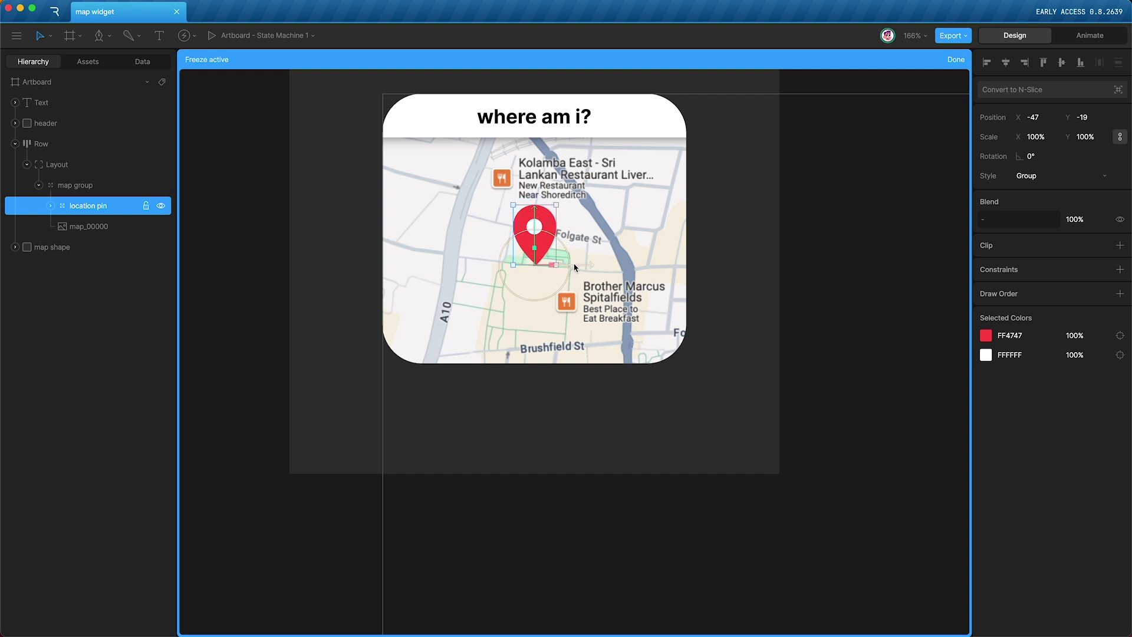
Step: Finish the origin move, then key the pin's position and scale at frame 0 in animate mode
key(y)
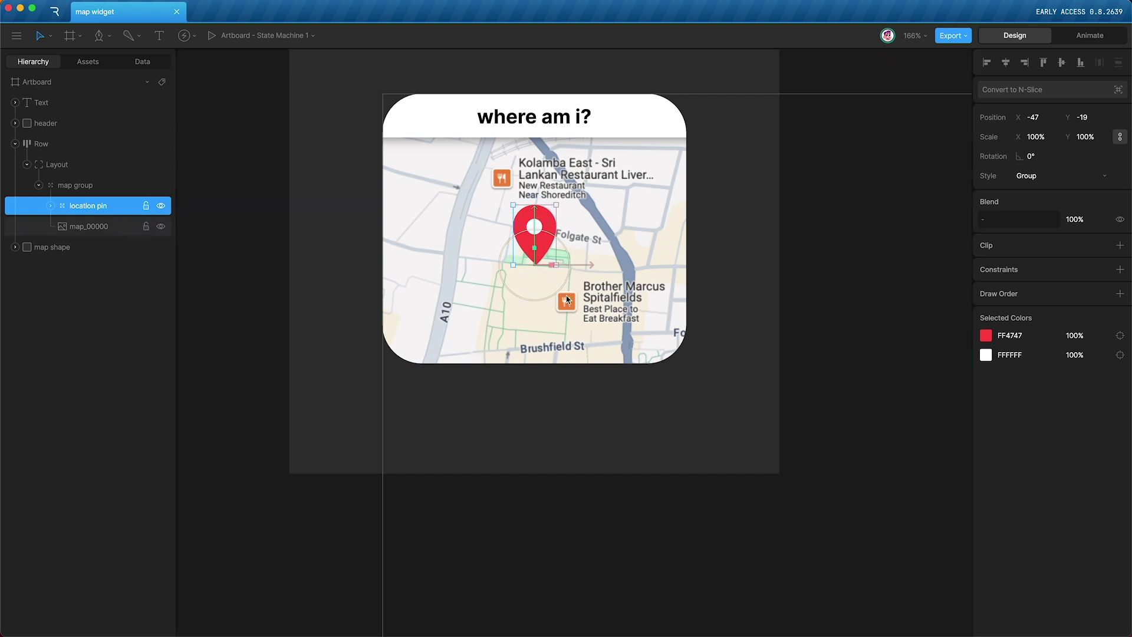
key(Tab)
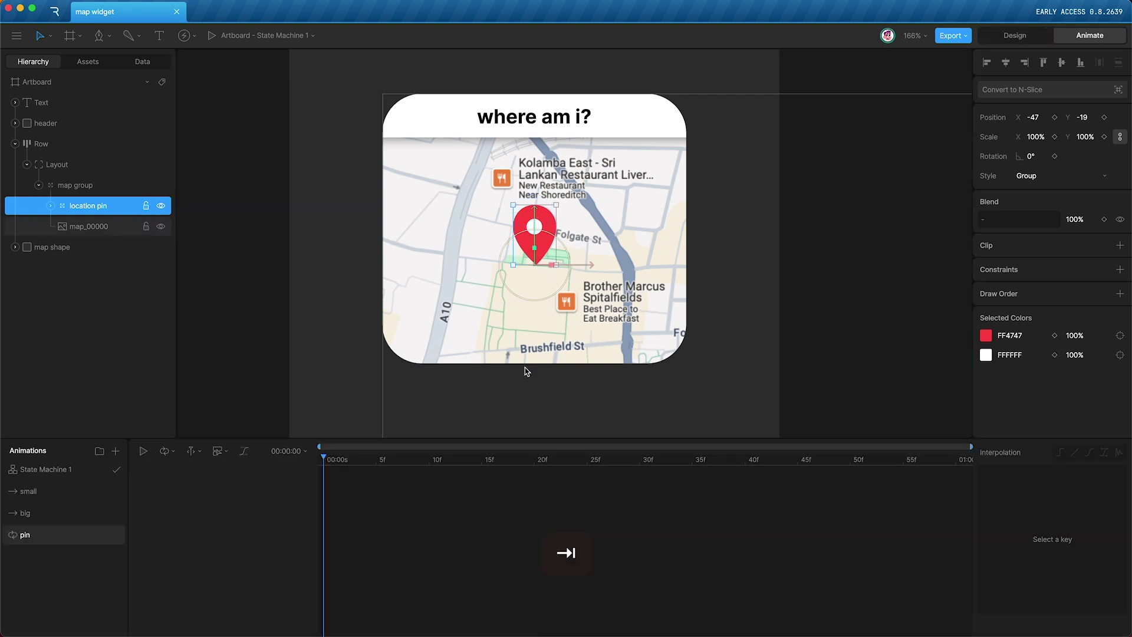
click(1054, 136)
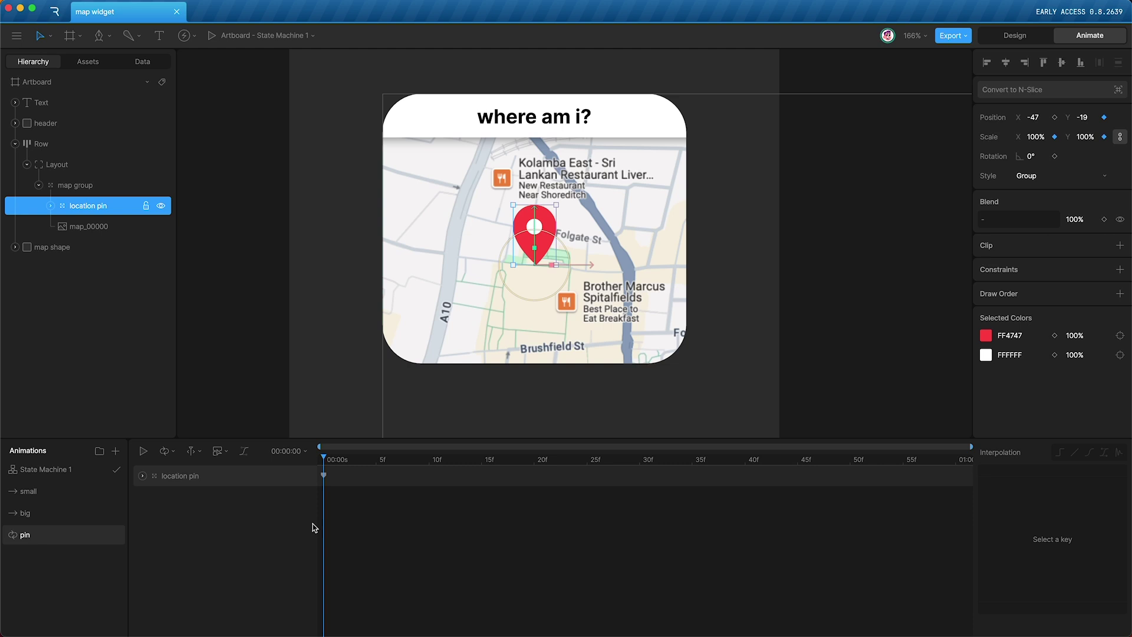
key(u)
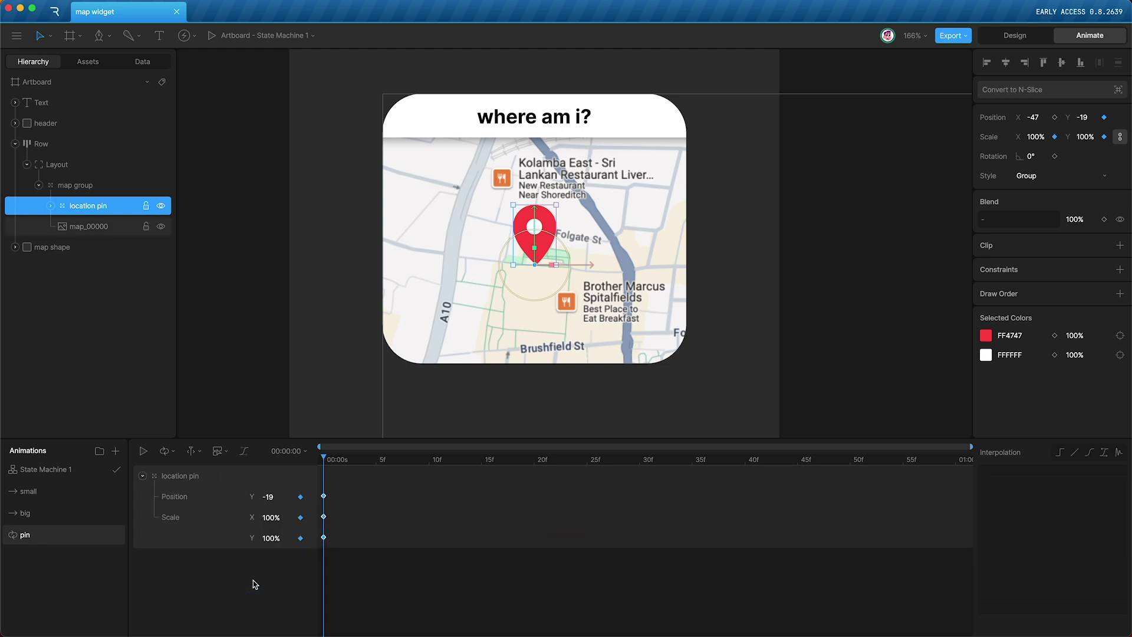
Step: Raise the pin to Y -59 at frame 15 and paste the starting position at frame 30
drag(352, 458, 482, 455)
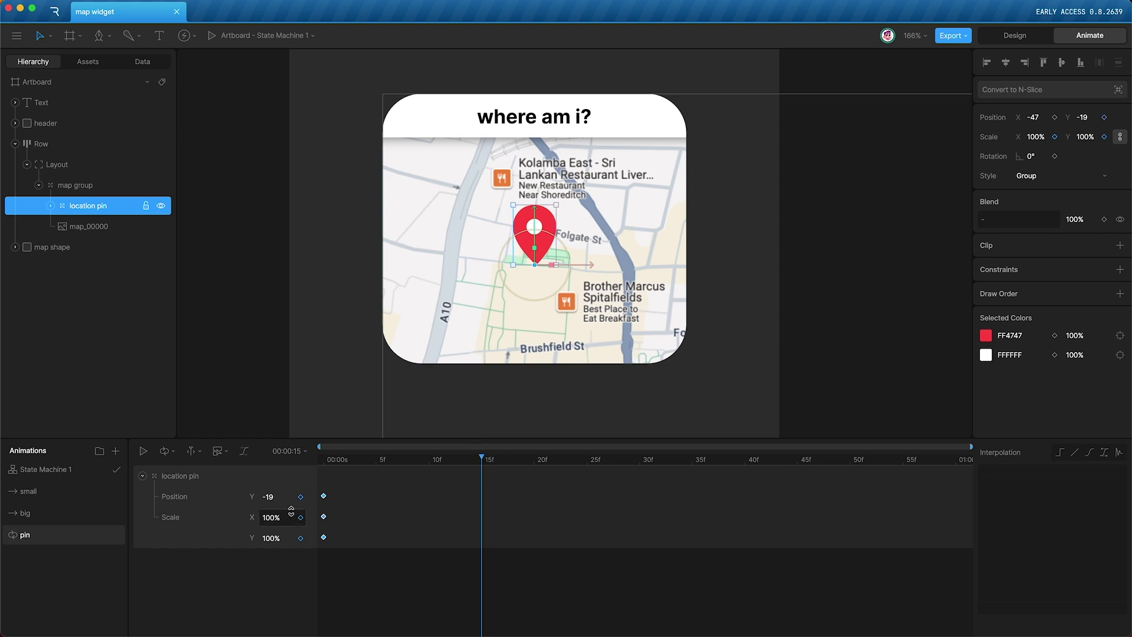
click(283, 496)
key(shift+Down)
key(shift+Down)
key(shift+Down)
key(shift+Down)
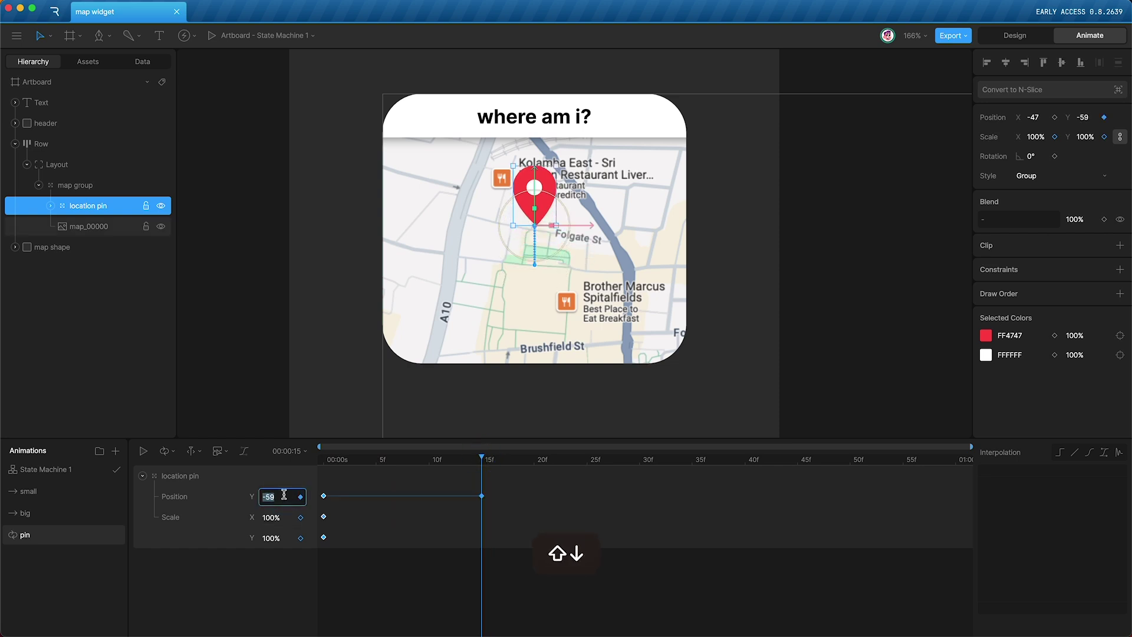
key(Return)
drag(554, 458, 639, 459)
click(323, 496)
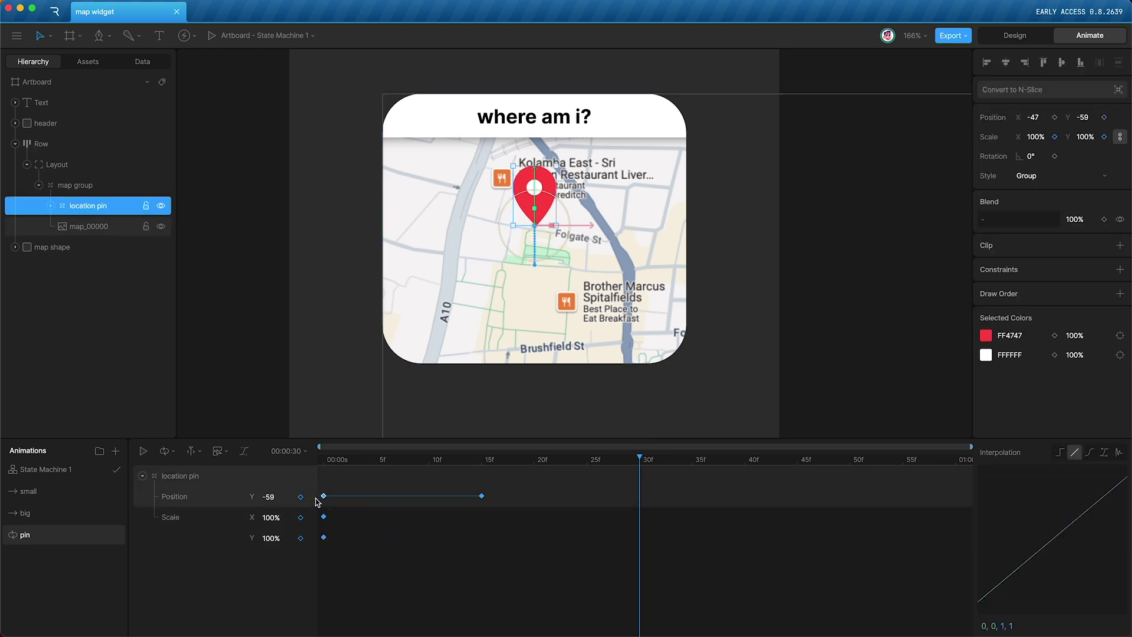
key(super+c)
key(super+v)
Step: Give the rise an ease-out curve and the fall an ease-in-out curve, then scrub to preview
click(323, 496)
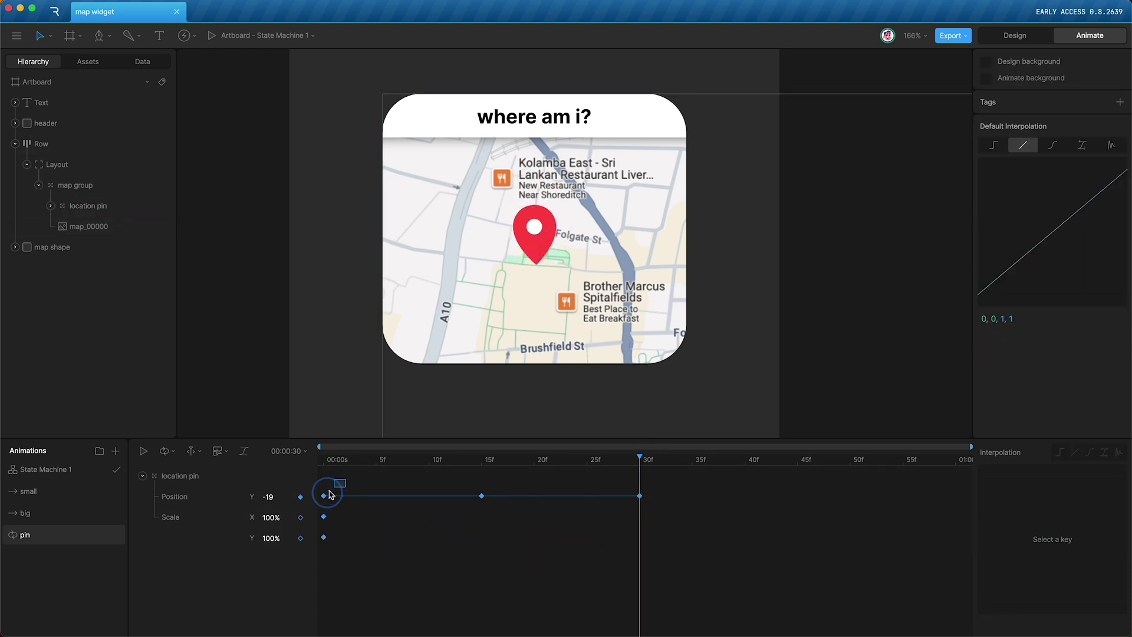
click(1089, 453)
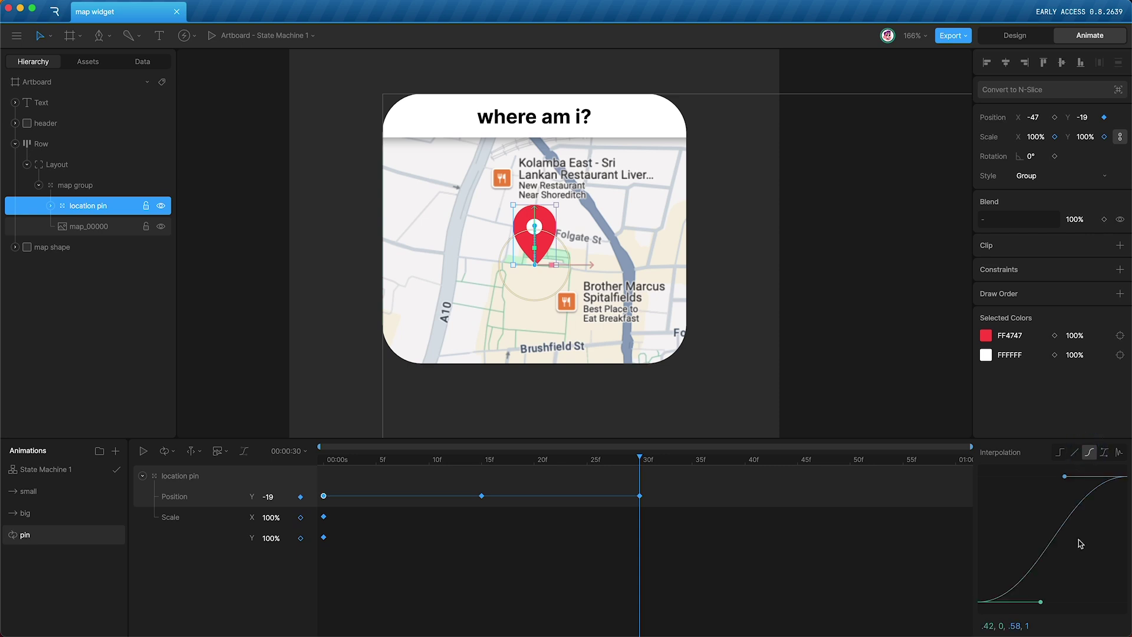
drag(1036, 604, 988, 500)
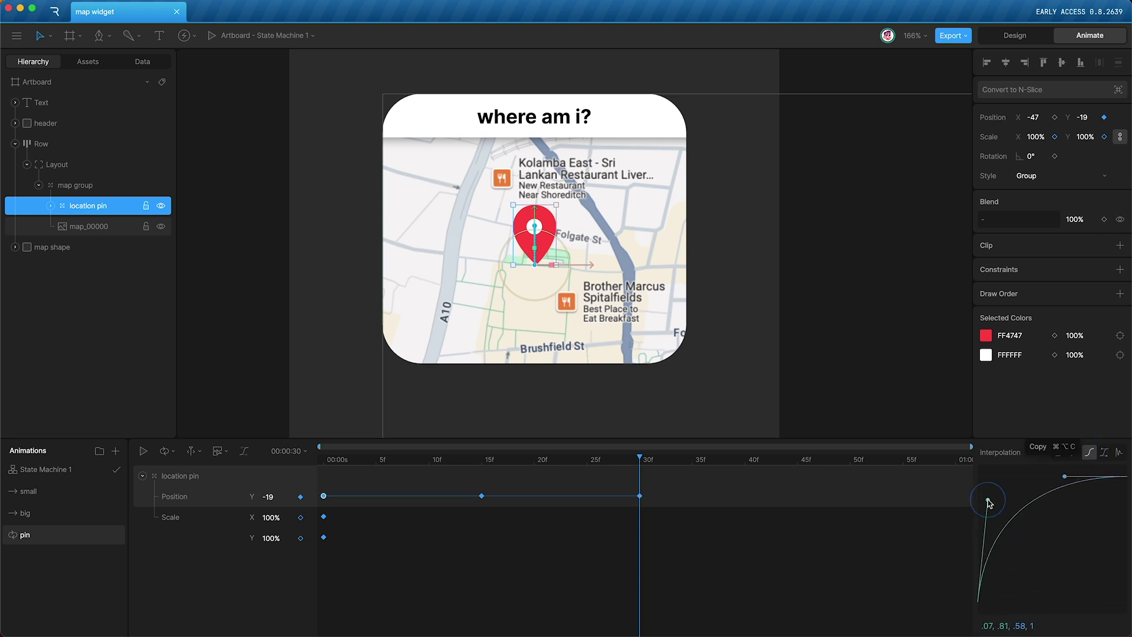
drag(470, 479, 526, 524)
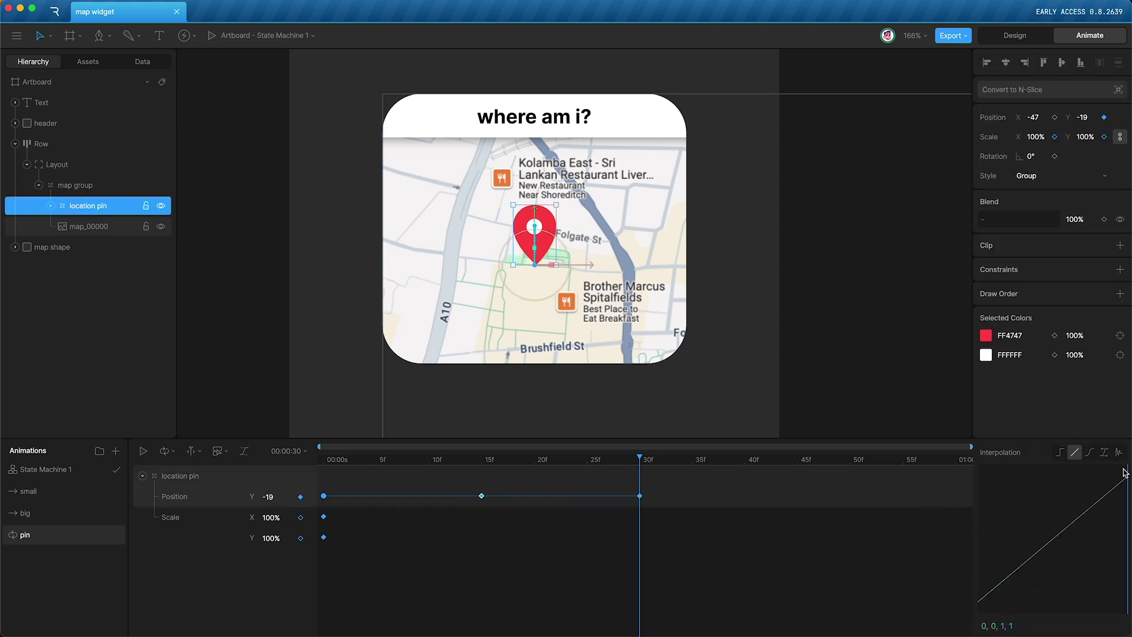
click(1090, 452)
drag(1065, 479, 1109, 478)
click(321, 454)
click(356, 452)
drag(355, 451, 669, 460)
Step: Set the pin's Y to -23 at frame 33 and paste the starting -19 keyframe at 36f
click(270, 497)
key(Down)
key(Down)
key(Down)
key(Down)
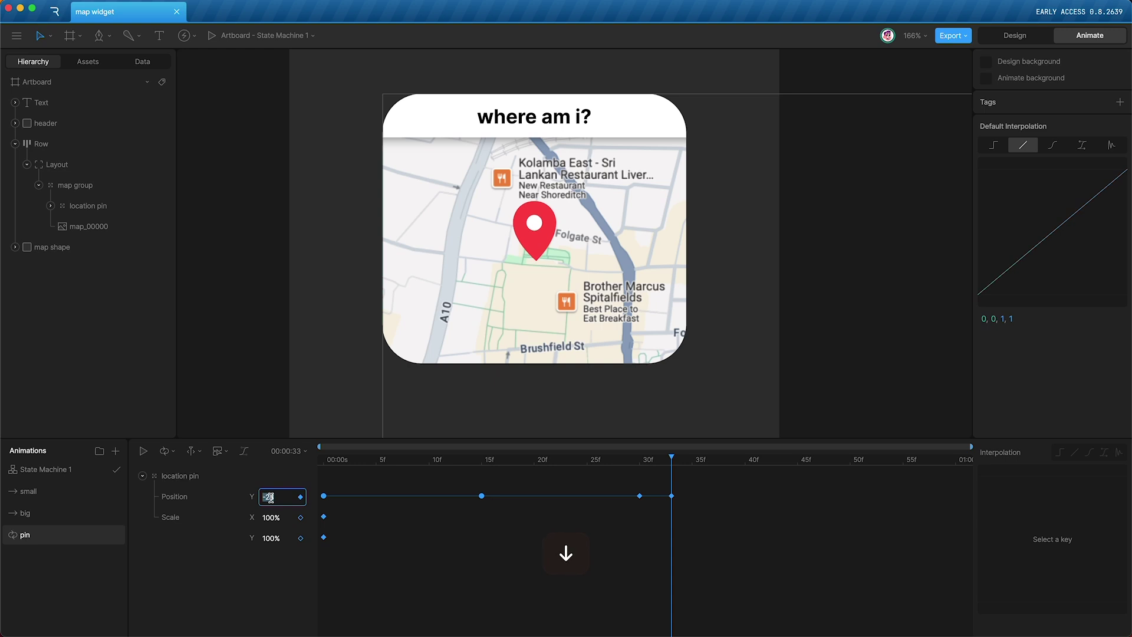
key(Return)
key(Right)
key(Right)
key(Right)
key(Right)
key(Left)
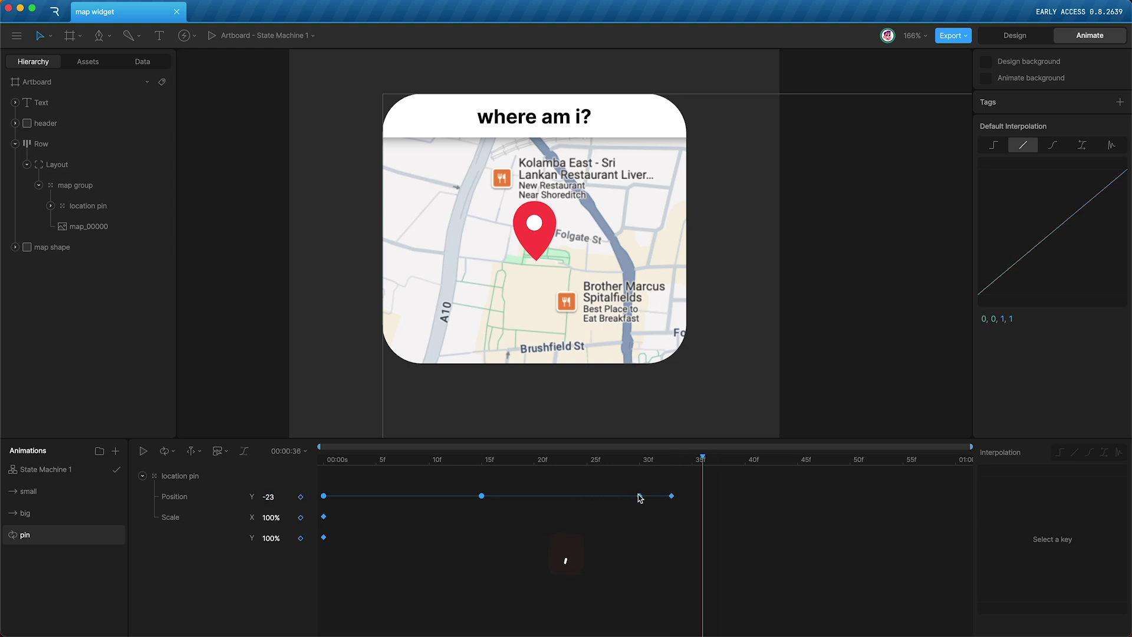
click(638, 497)
key(super+c)
key(super+v)
click(647, 481)
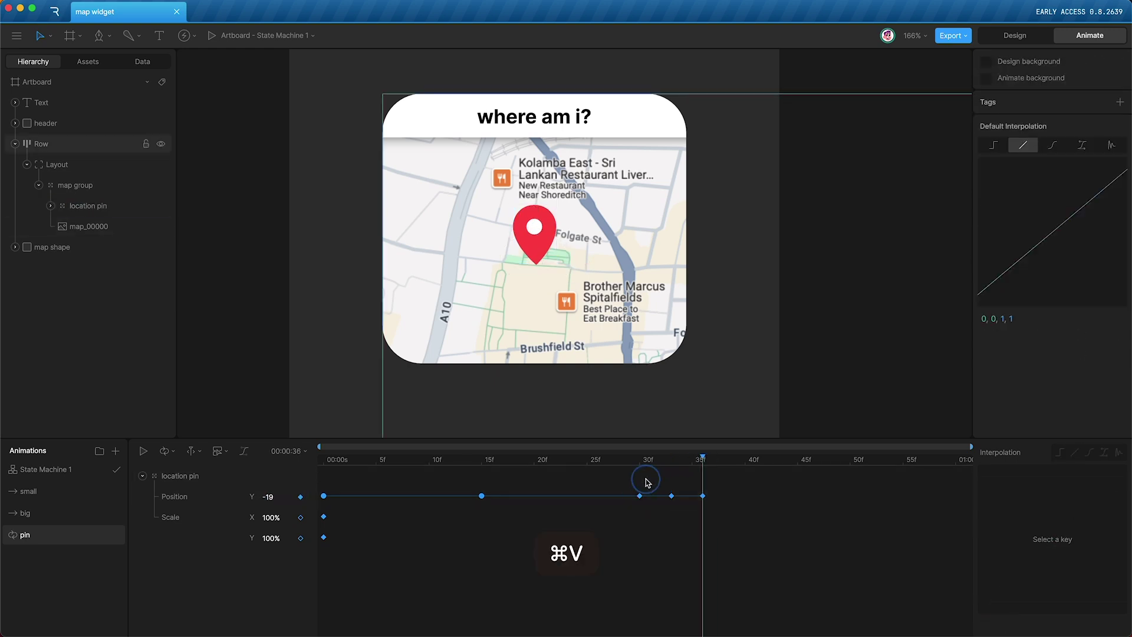
Step: Preview the bounce, then key the pin's Scale X and Y at 1:00 and 55f
drag(624, 462, 103, 433)
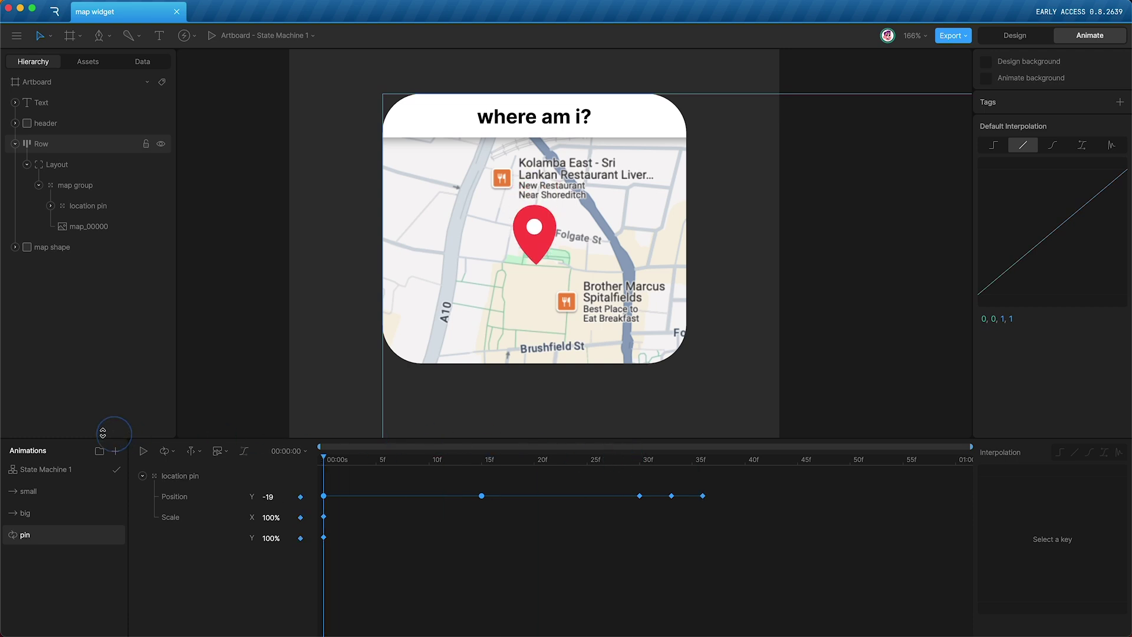
key(space)
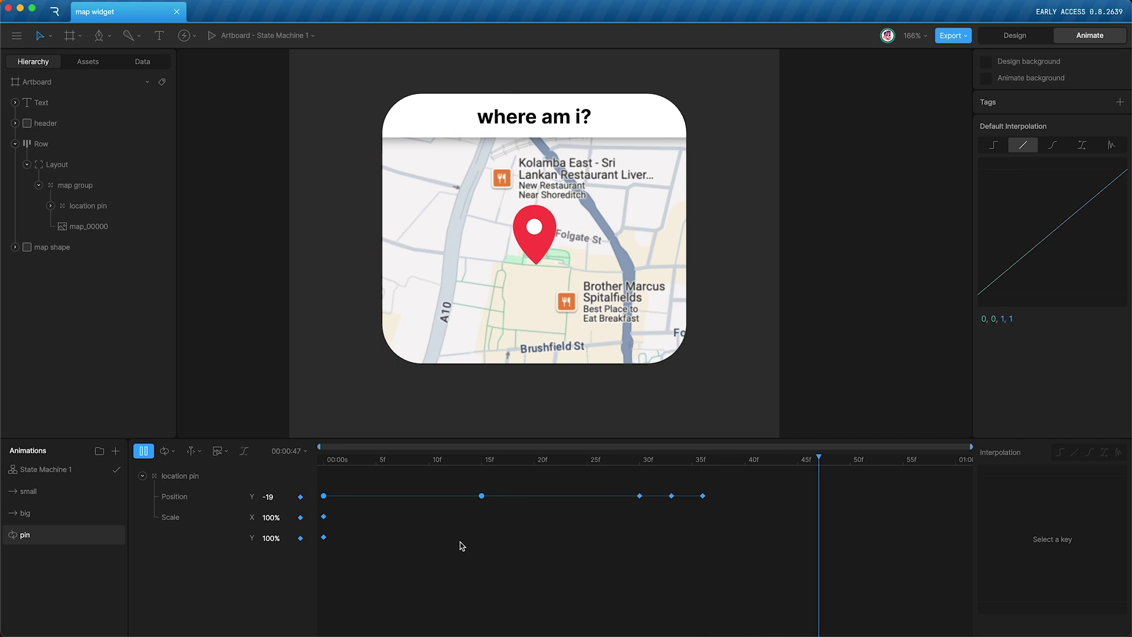
key(space)
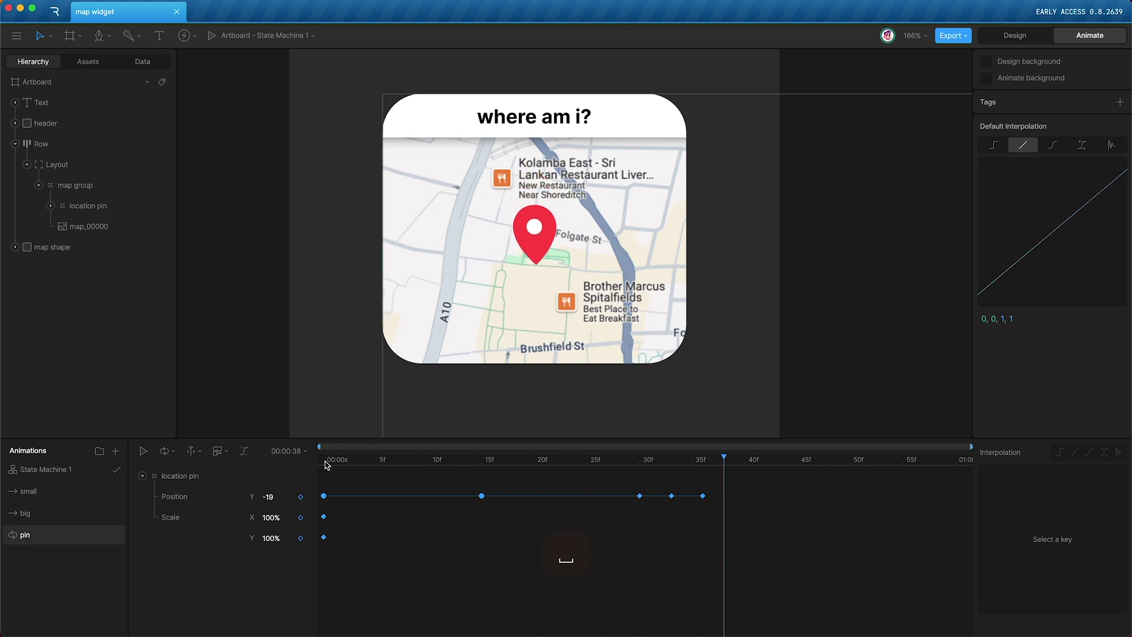
drag(324, 459, 956, 460)
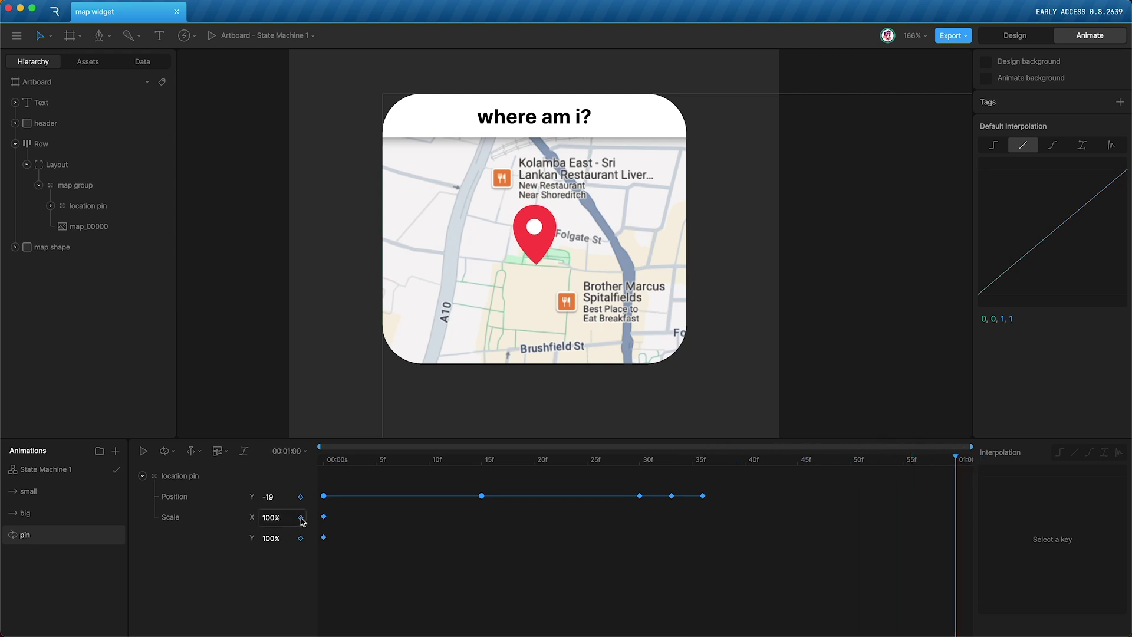
click(301, 518)
click(301, 538)
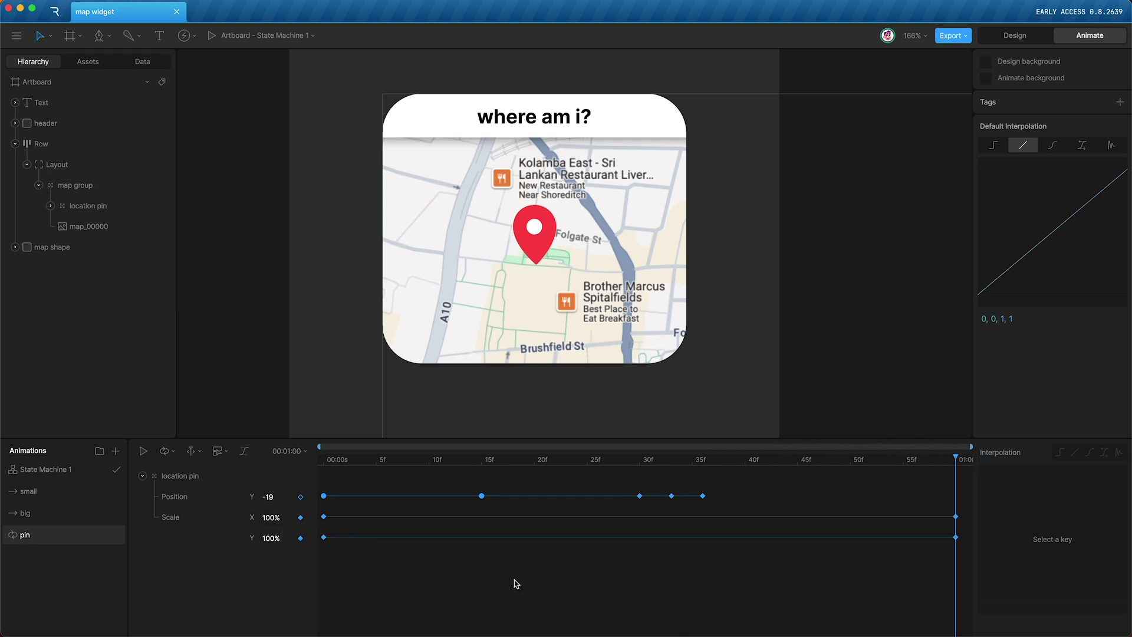
key(comma)
key(comma)
key(comma)
key(comma)
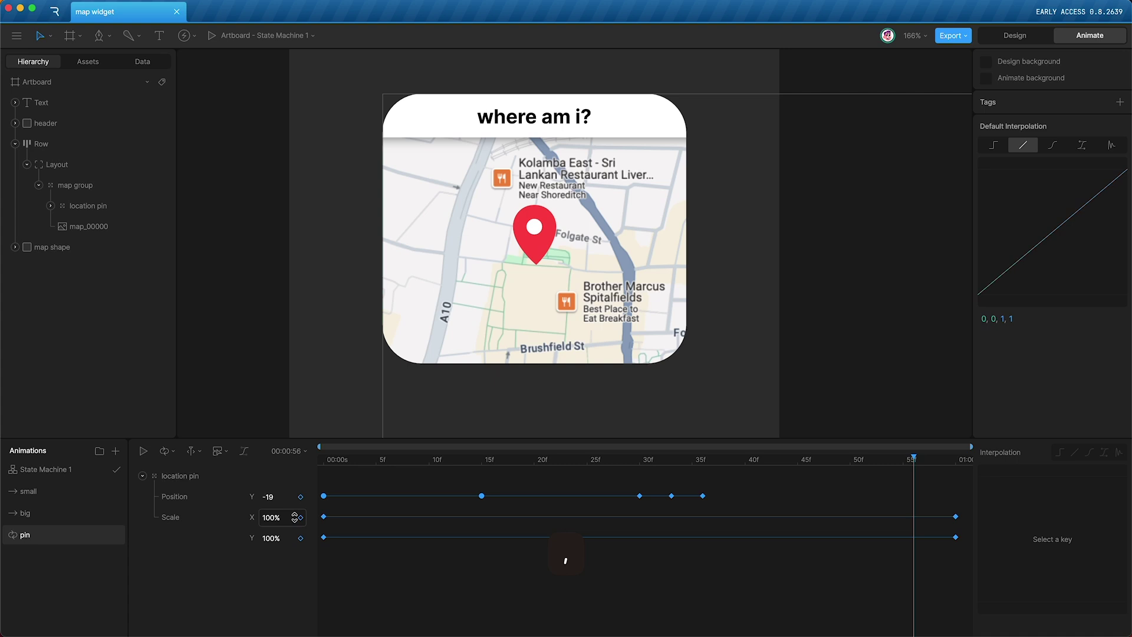
click(301, 538)
Step: At 1:00, squash the pin to 80% height and widen it to 120%
drag(913, 460, 955, 460)
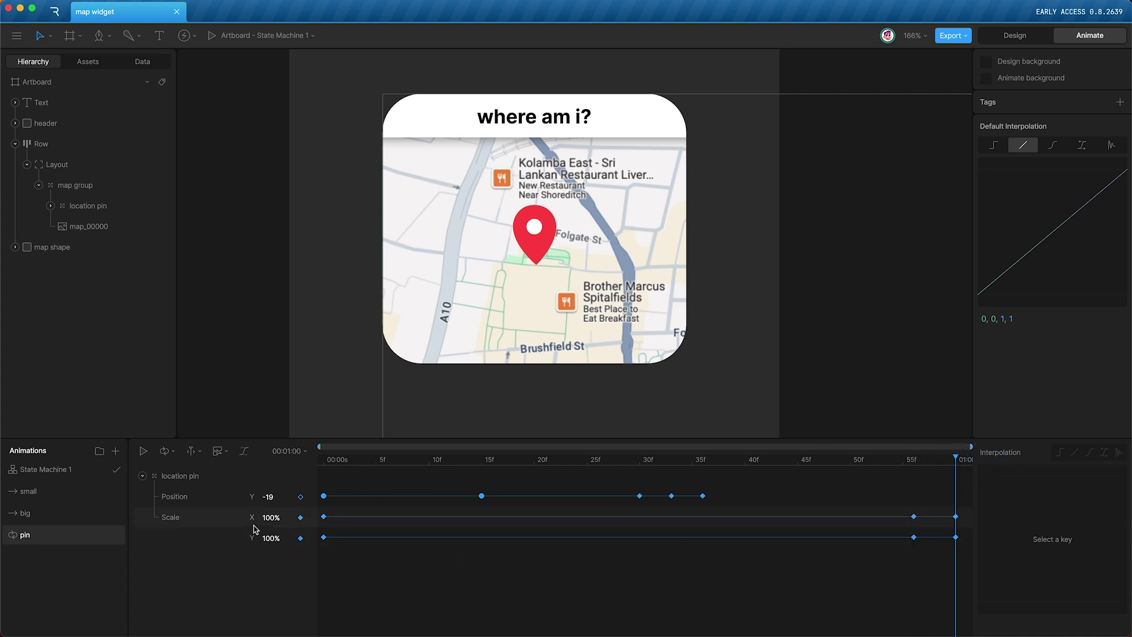
click(269, 537)
key(shift+Down)
key(shift+Down)
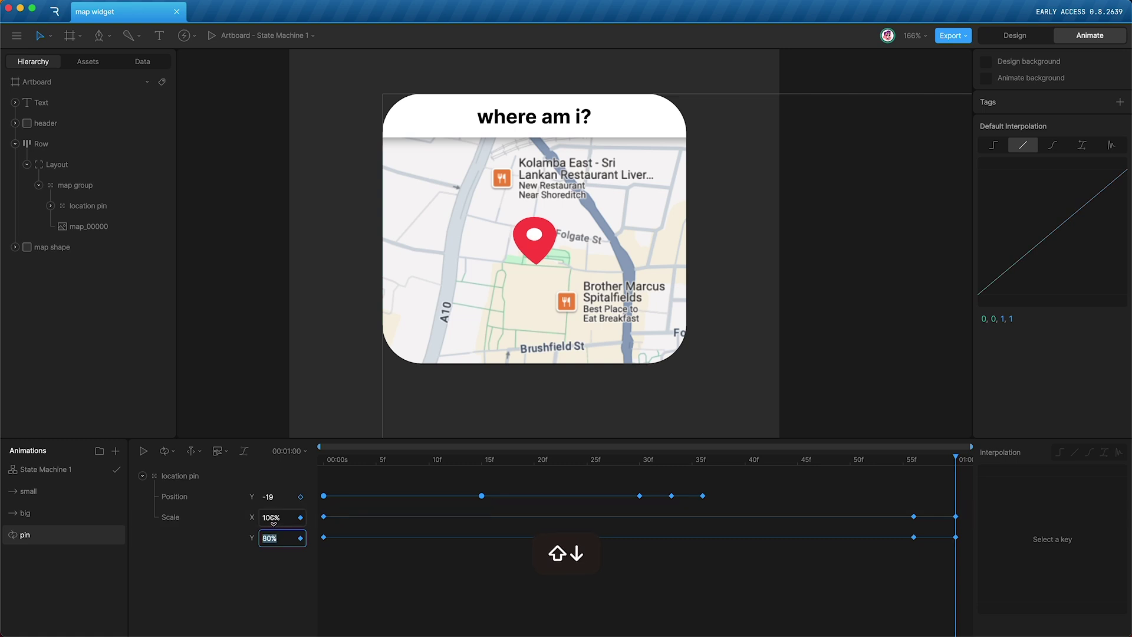
click(276, 518)
key(shift+Up)
key(shift+Up)
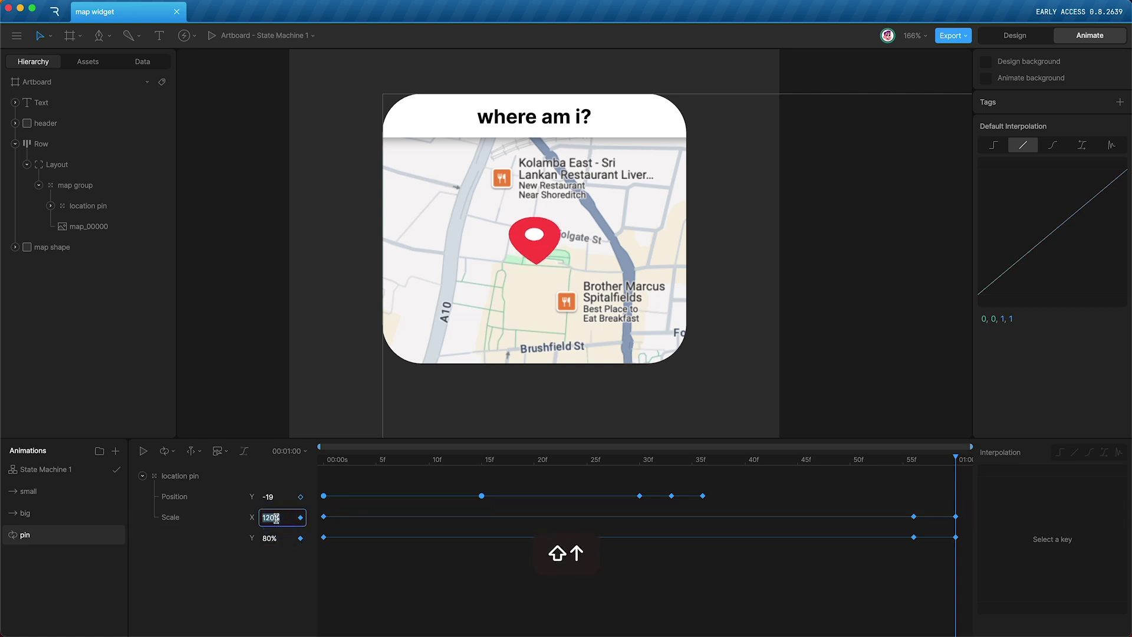
Step: At frame 30, stretch the pin to 110% tall and 90% wide
click(328, 460)
drag(328, 461, 639, 454)
click(271, 538)
key(shift+Up)
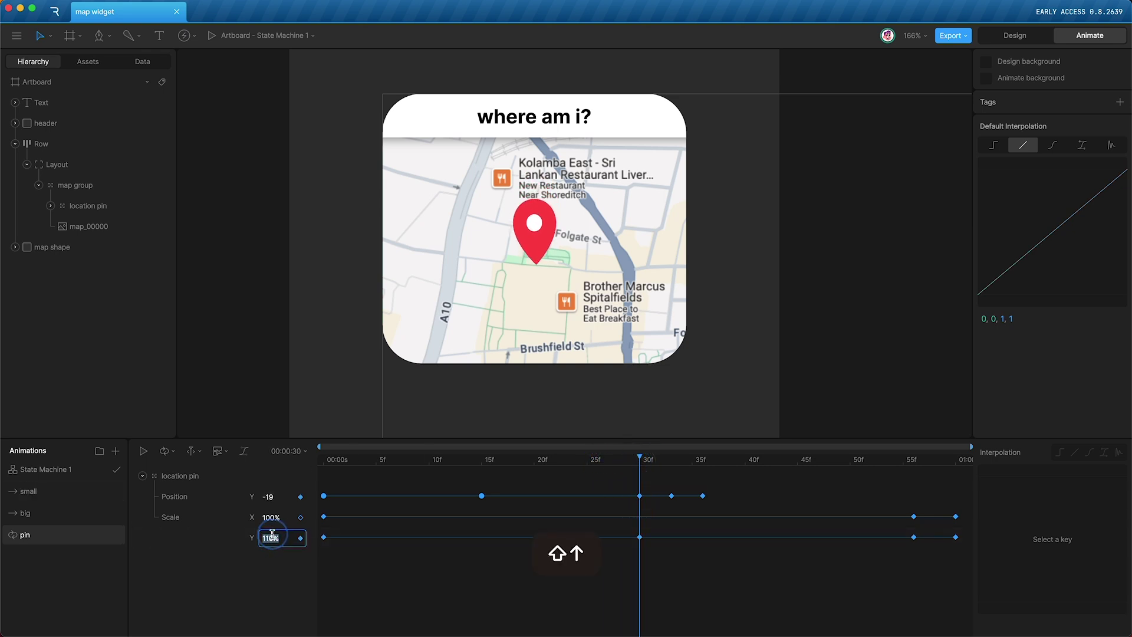
click(273, 517)
key(shift+Down)
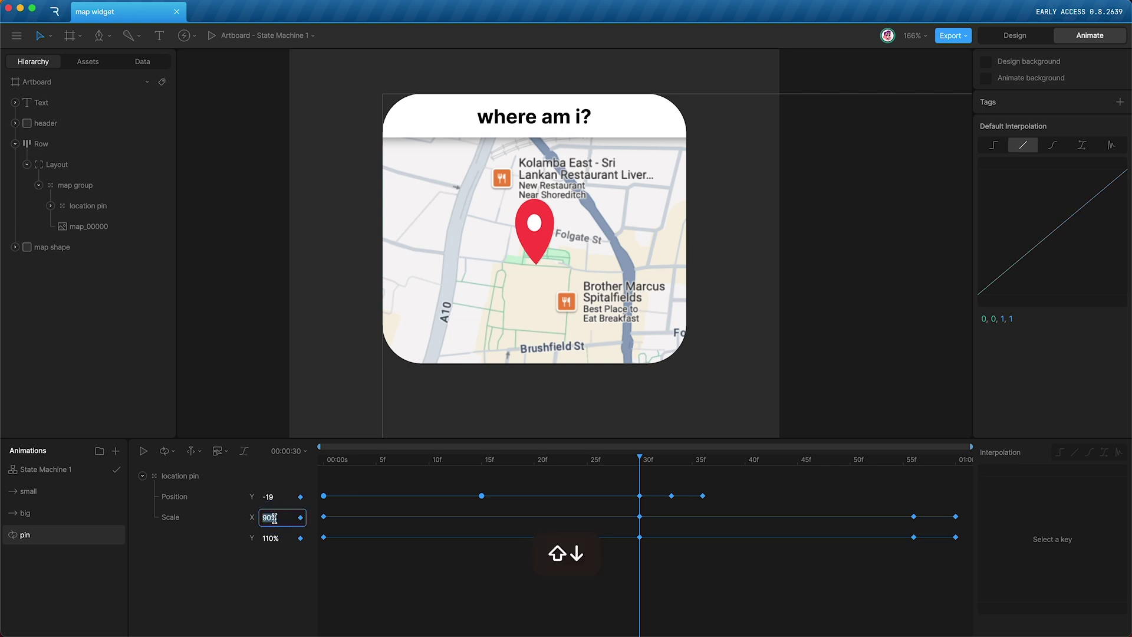
key(Return)
Step: At frame 32, squash the pin to about 94% height and 104% width
key(Right)
key(Right)
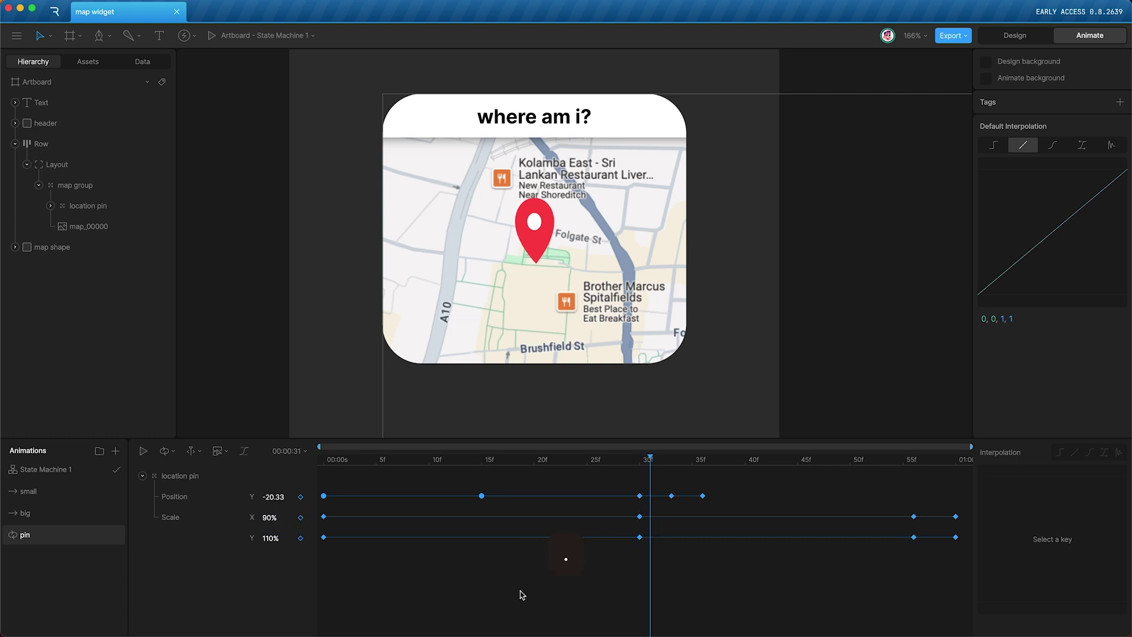
click(268, 537)
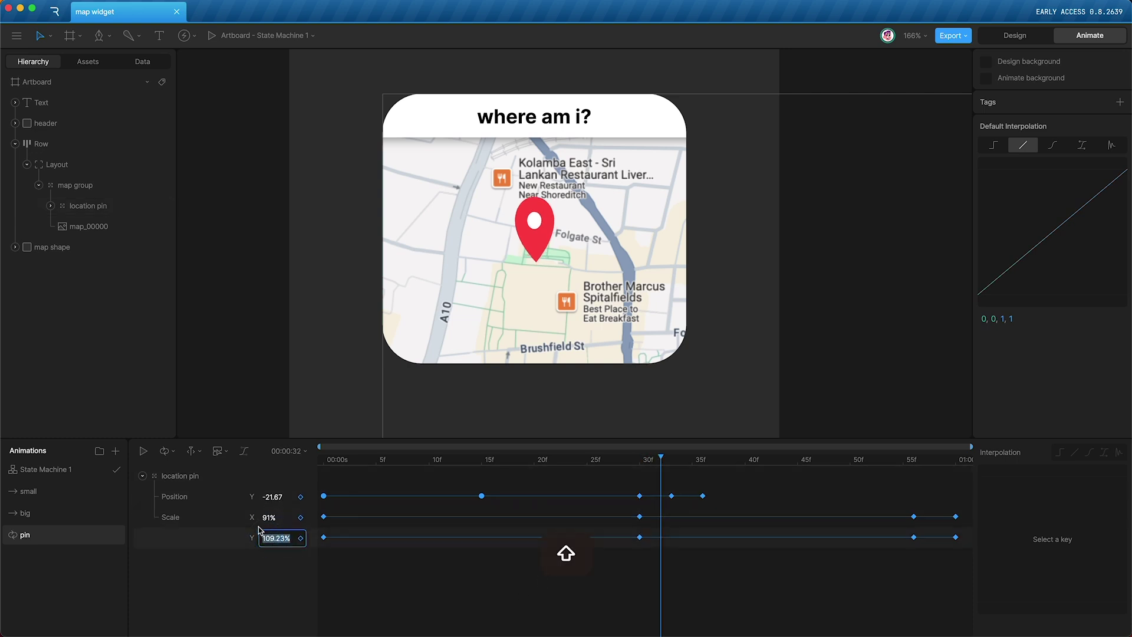
key(shift+Down)
click(276, 517)
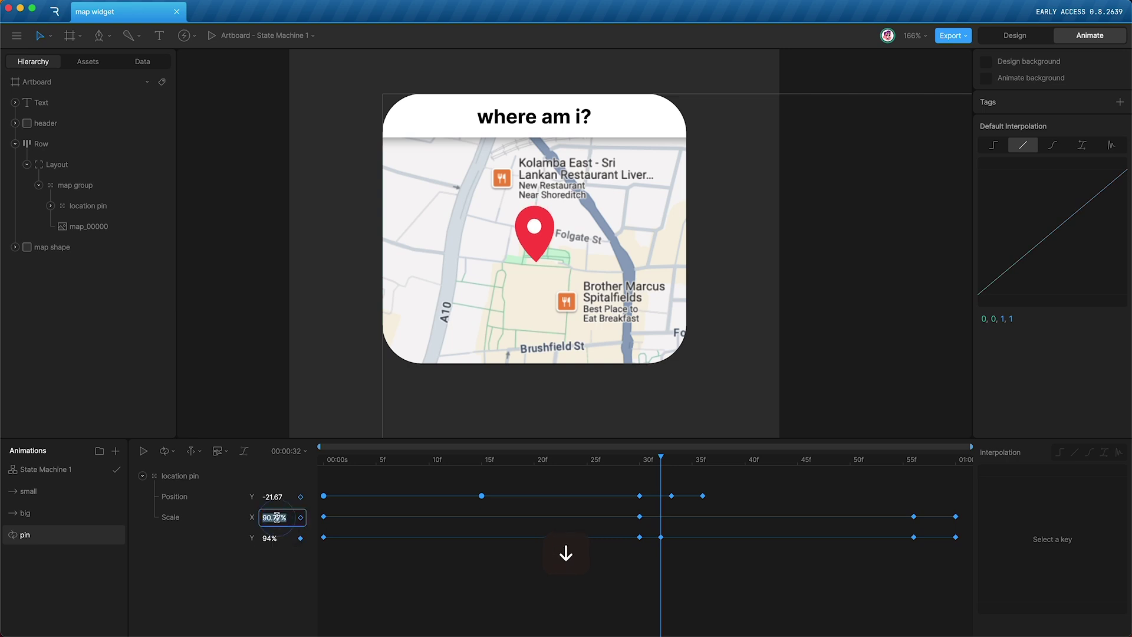
key(shift+Up)
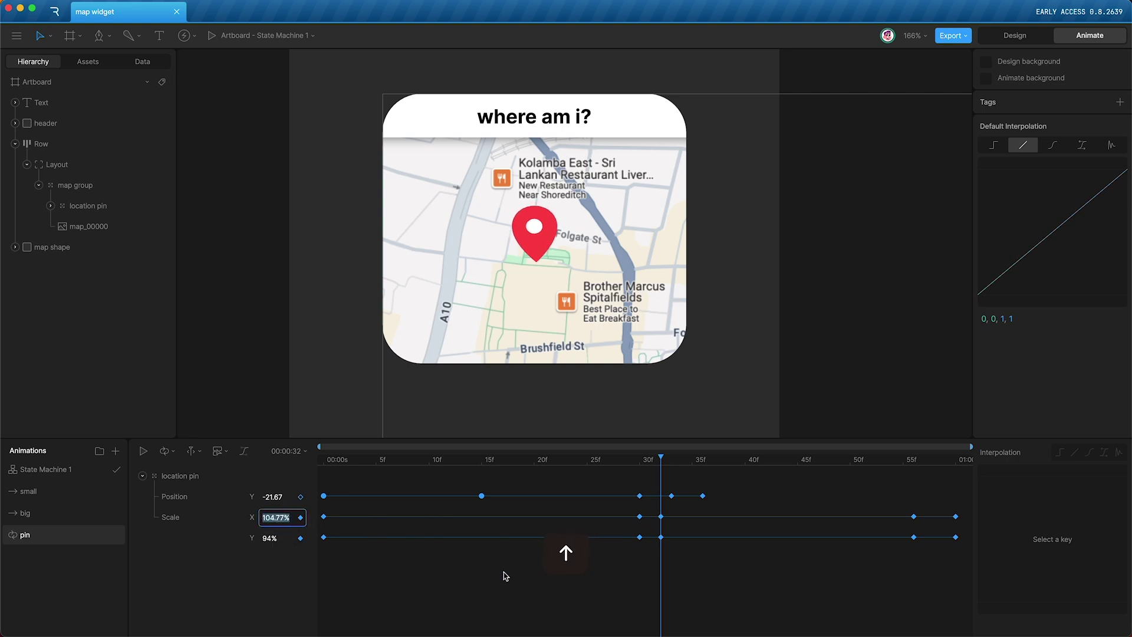
Step: At frame 36, set the pin's Scale X and Y back to 100
key(Return)
key(period)
key(period)
key(period)
key(period)
key(period)
key(comma)
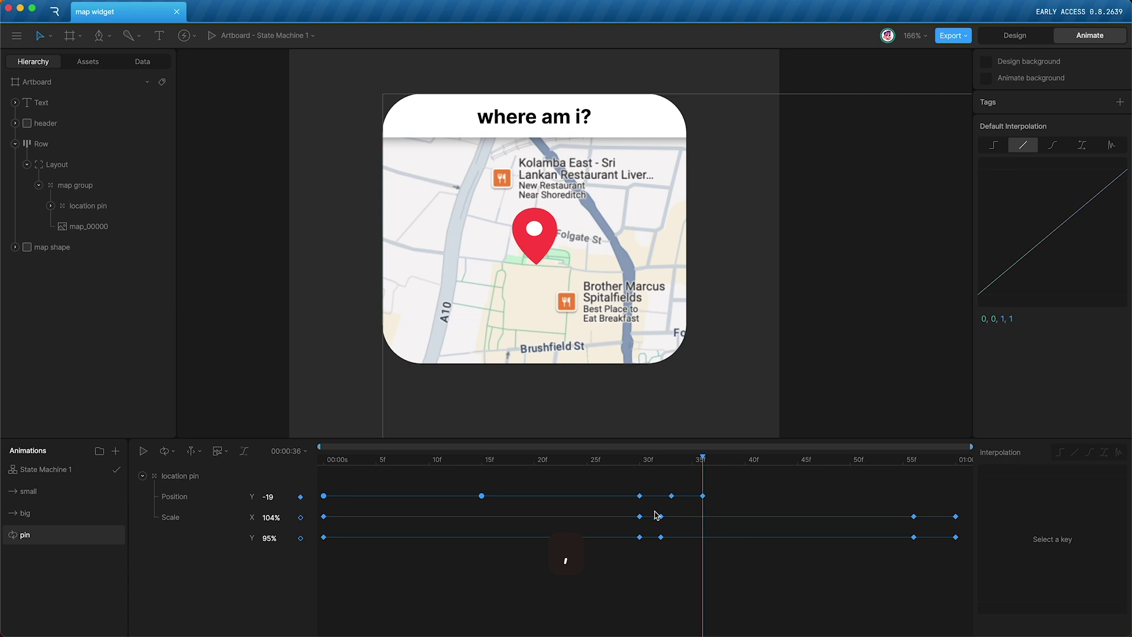
click(264, 517)
text(100)
key(Return)
text(100)
key(Return)
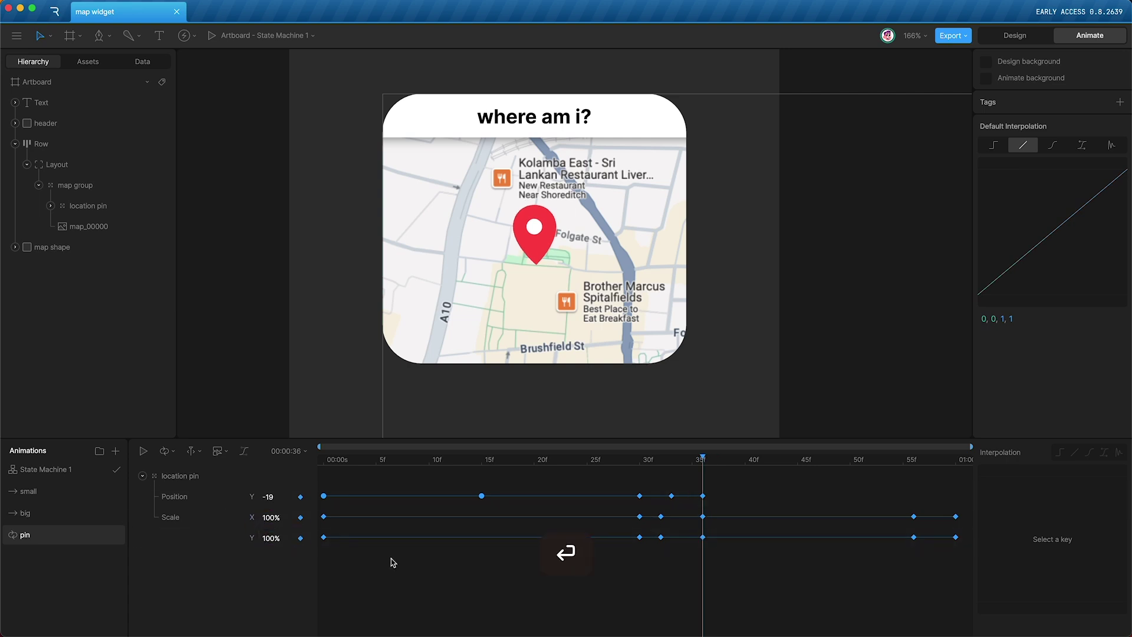
Step: Preview the bounce, then drop the 'pin' animation into State Machine 1 after Entry and play it
key(space)
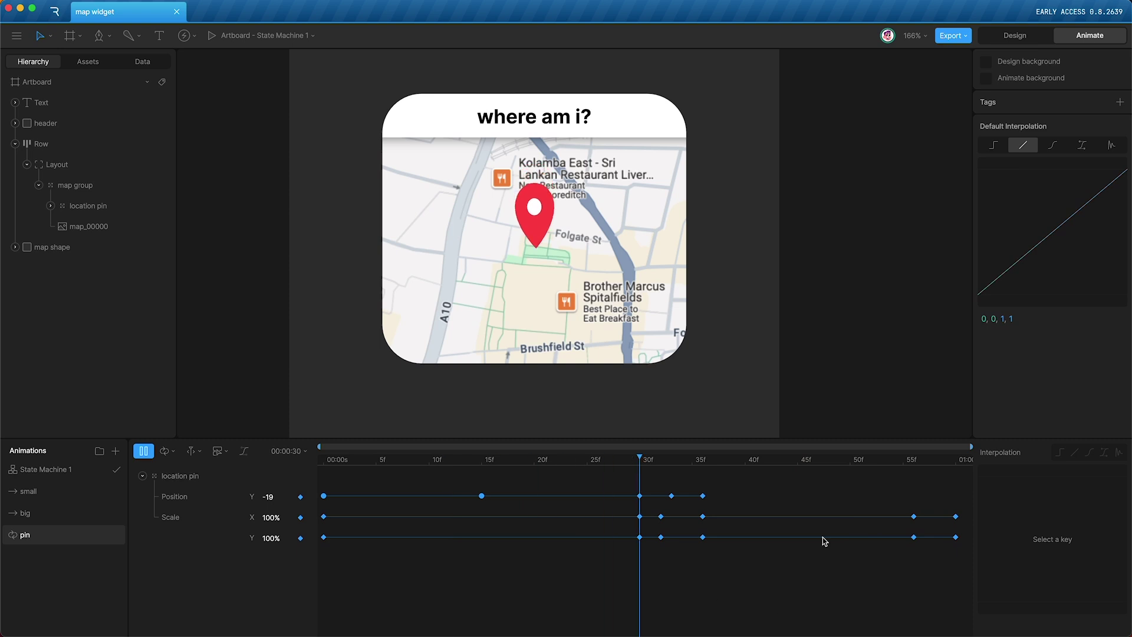
key(space)
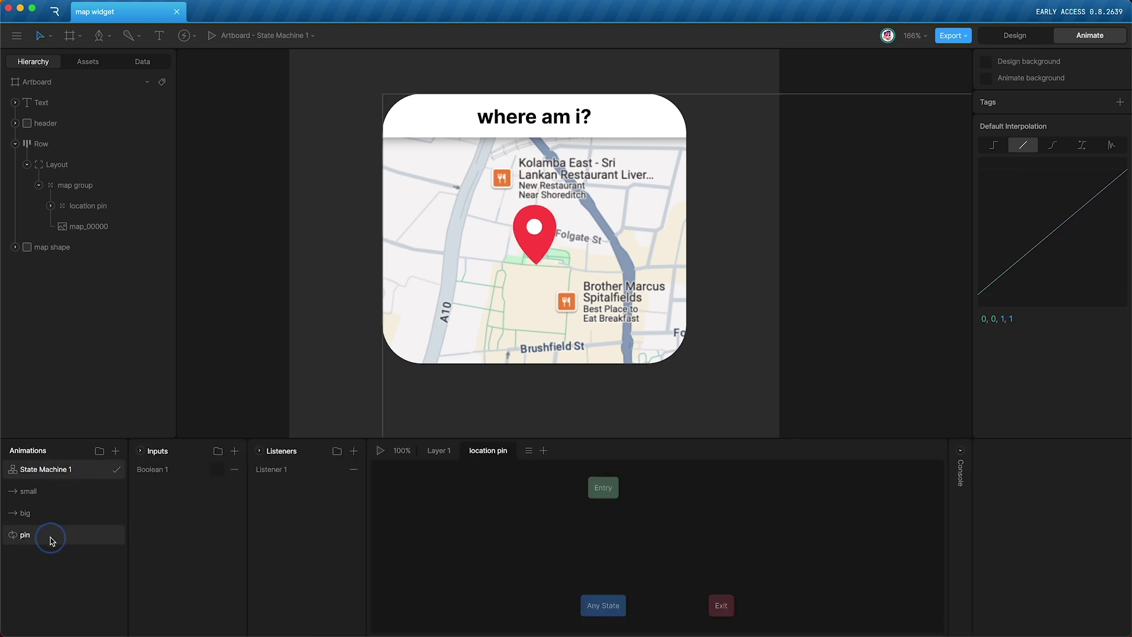
drag(51, 539, 617, 518)
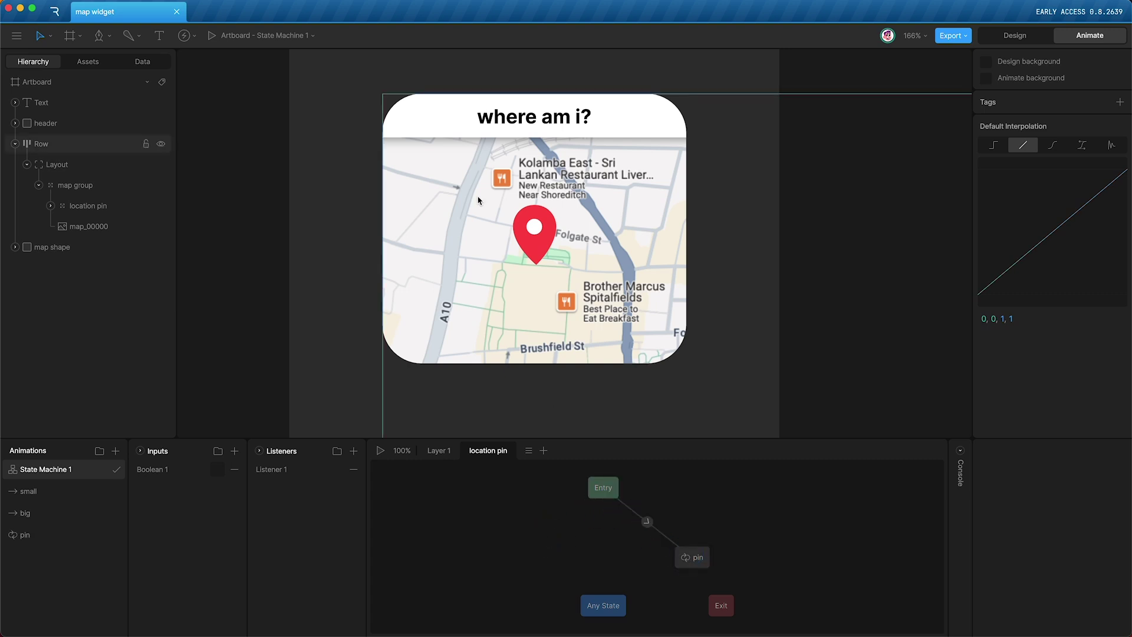
key(space)
click(525, 122)
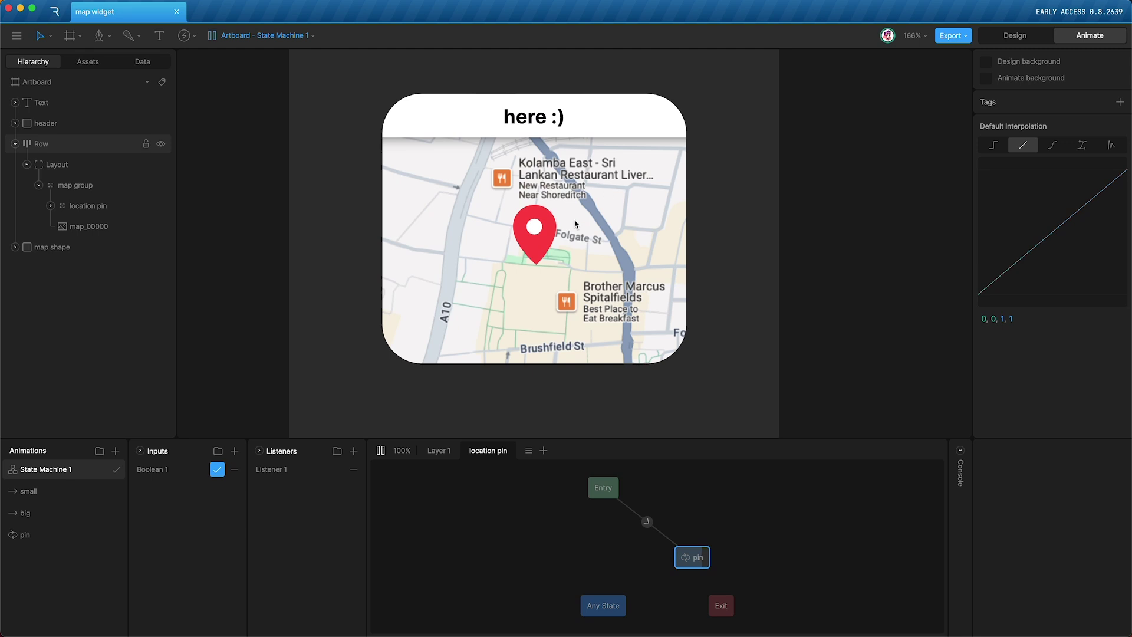
click(460, 332)
drag(461, 332, 394, 211)
drag(505, 219, 699, 324)
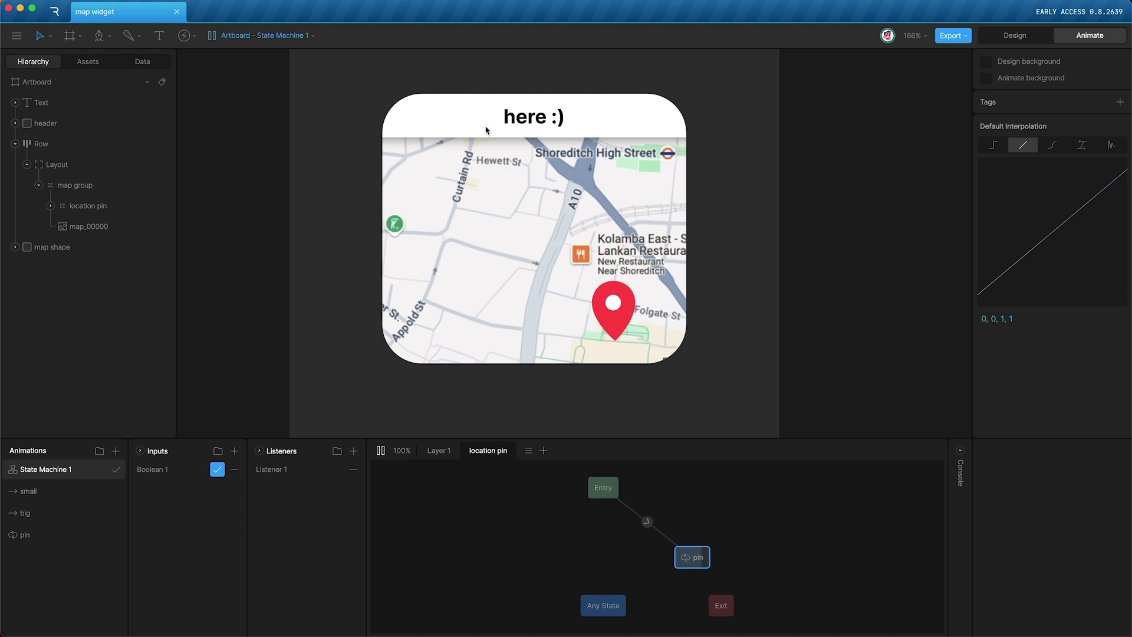
click(603, 121)
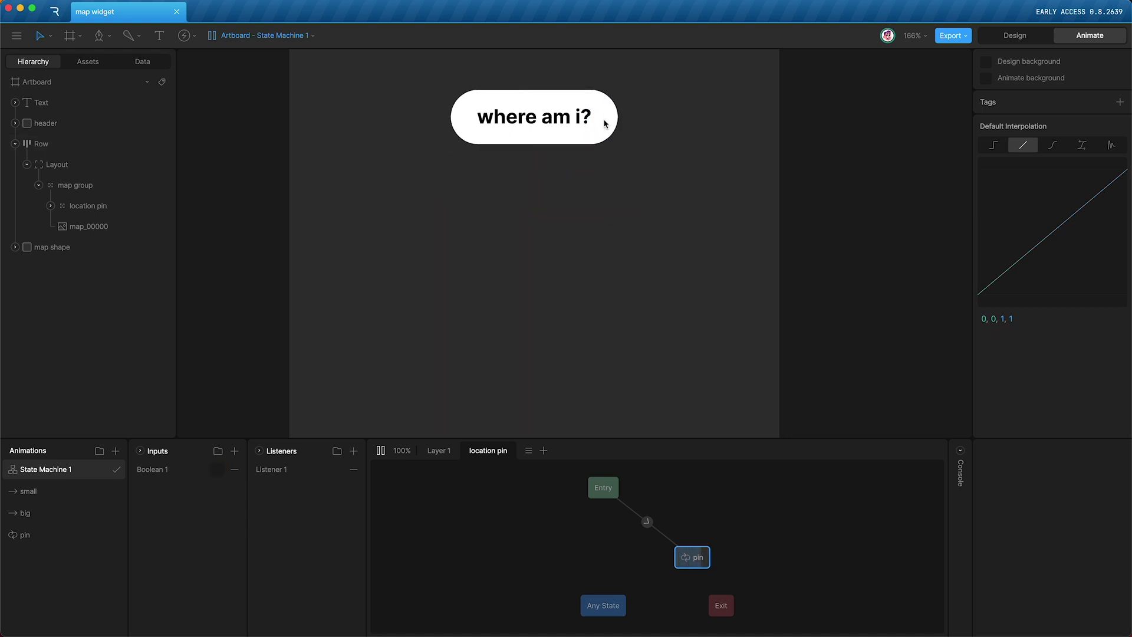
click(533, 117)
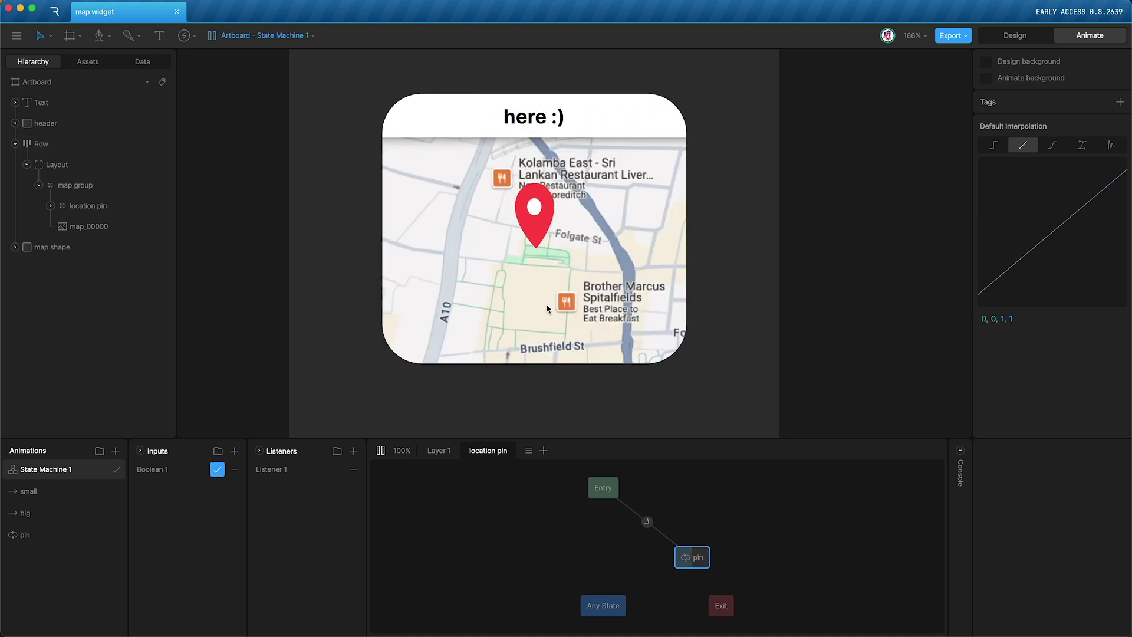
drag(483, 300, 444, 211)
click(548, 117)
click(547, 118)
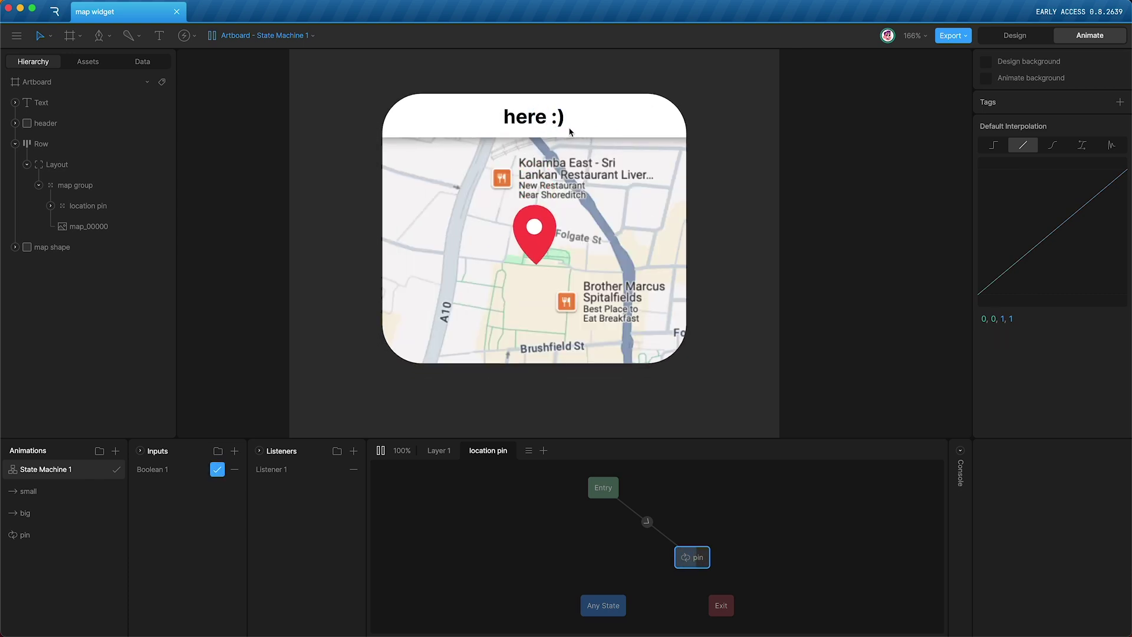
drag(569, 127, 596, 310)
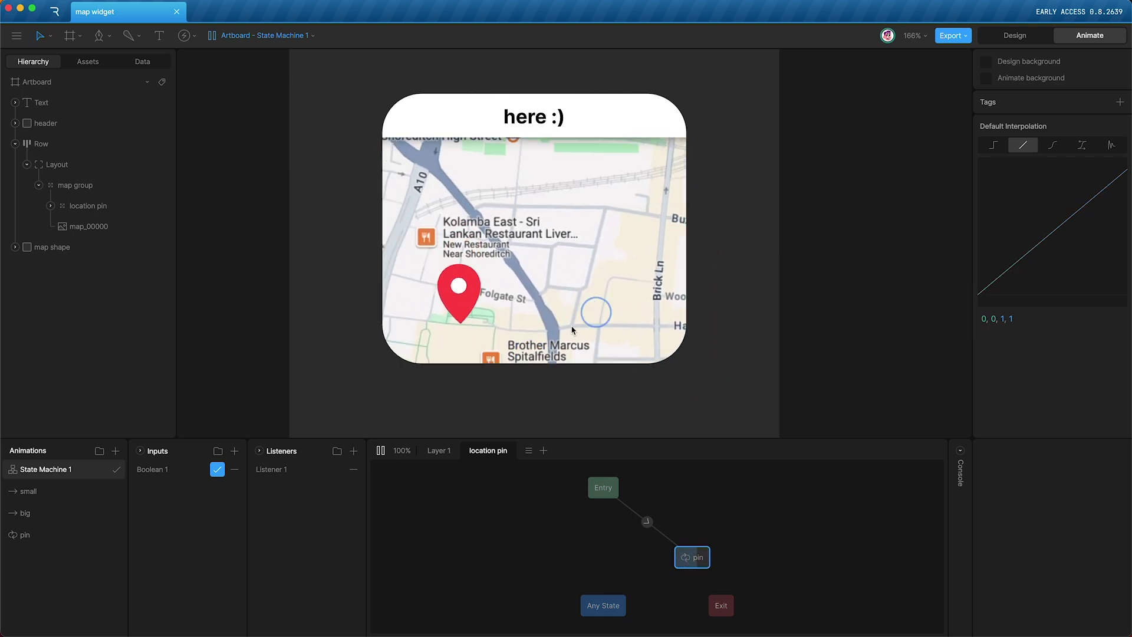